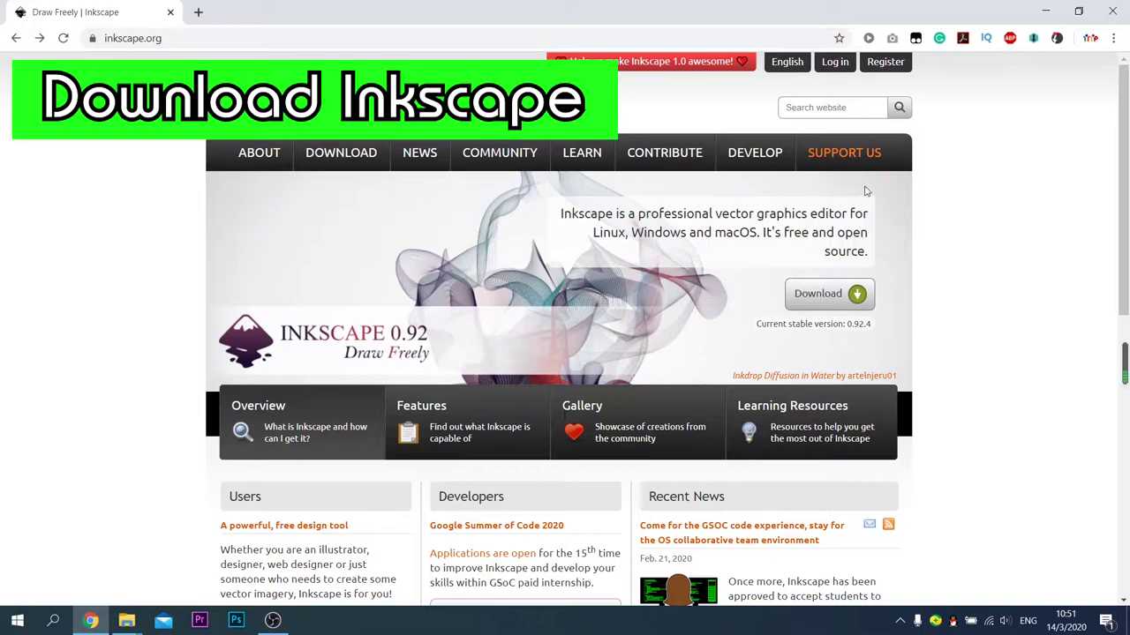
Download the Windows 64-bit installer inkscape-0.92.4-x64.exe from inkscape.org's current release page
drag(715, 214, 851, 227)
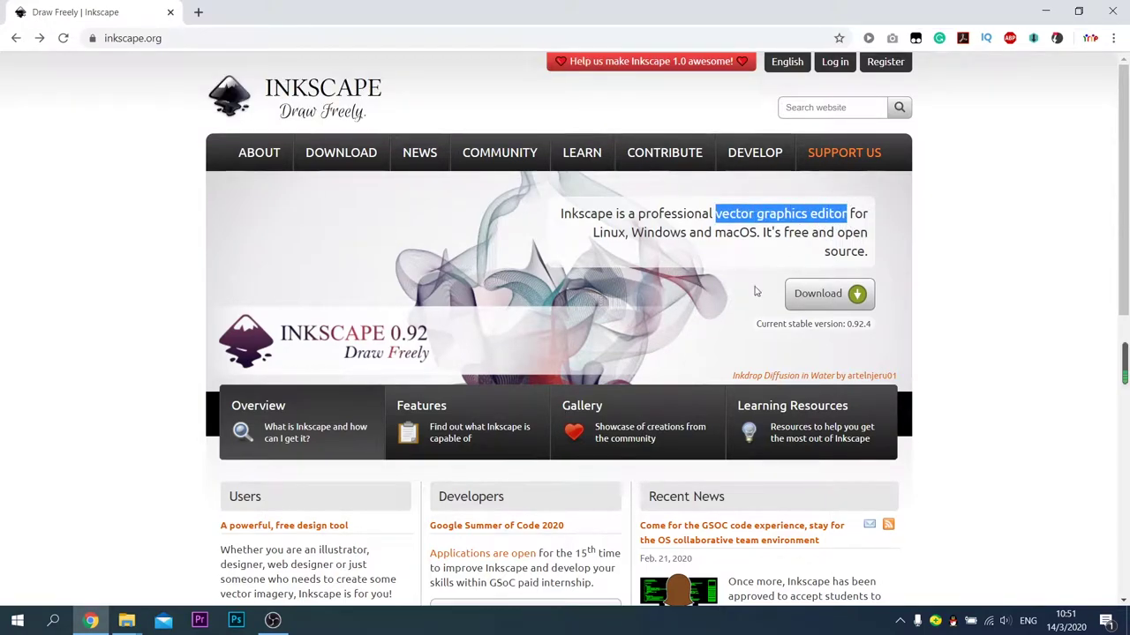
mouse_move(353, 165)
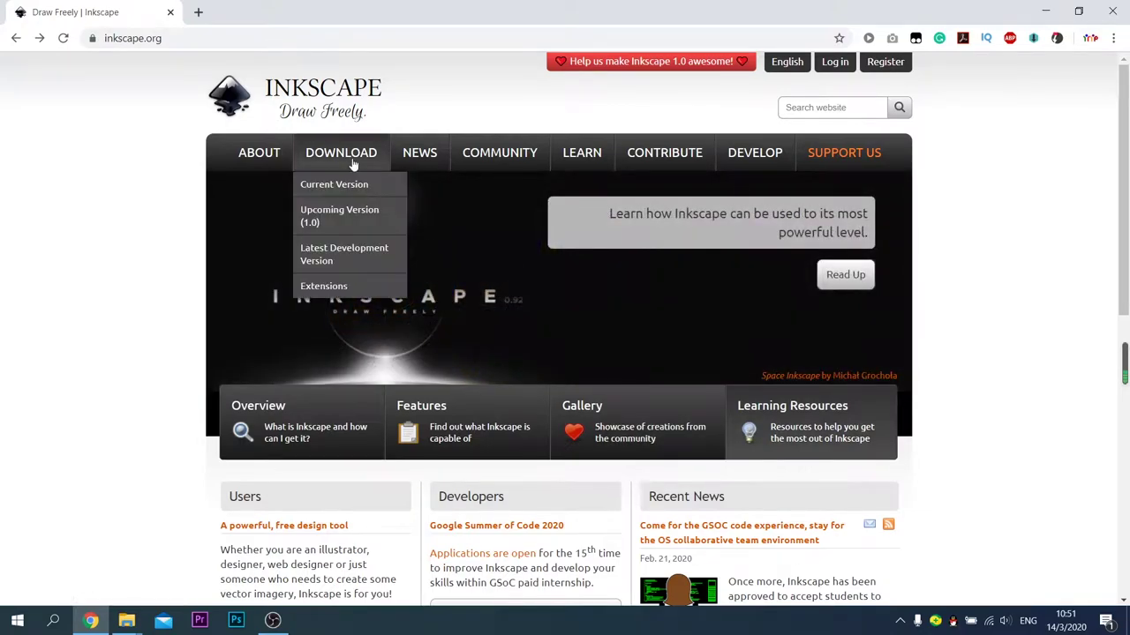
click(342, 185)
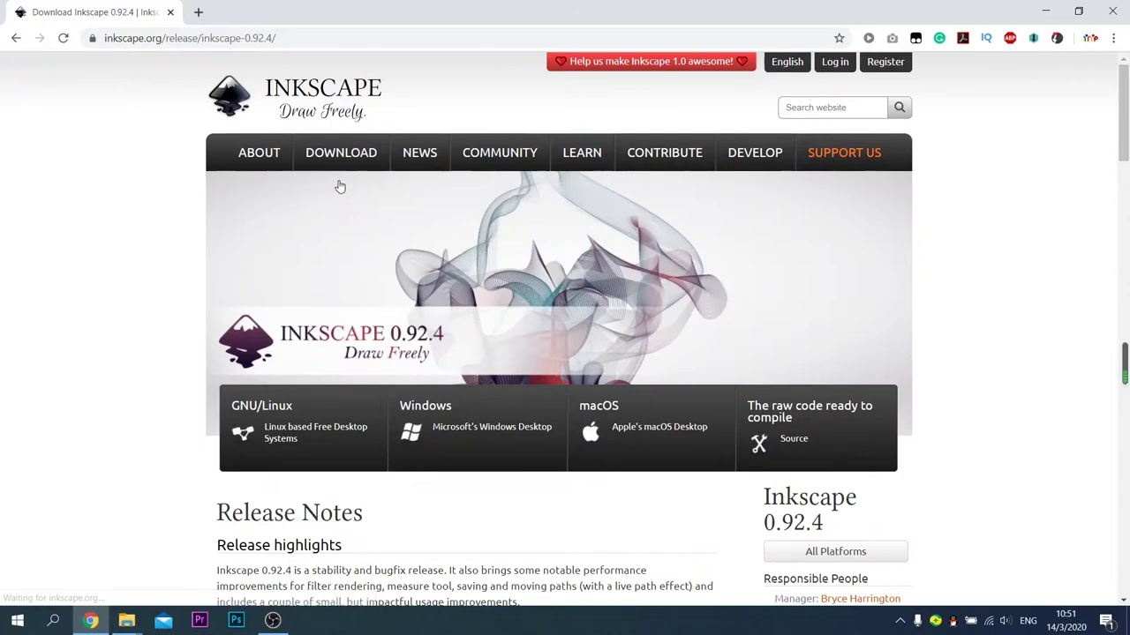
click(484, 432)
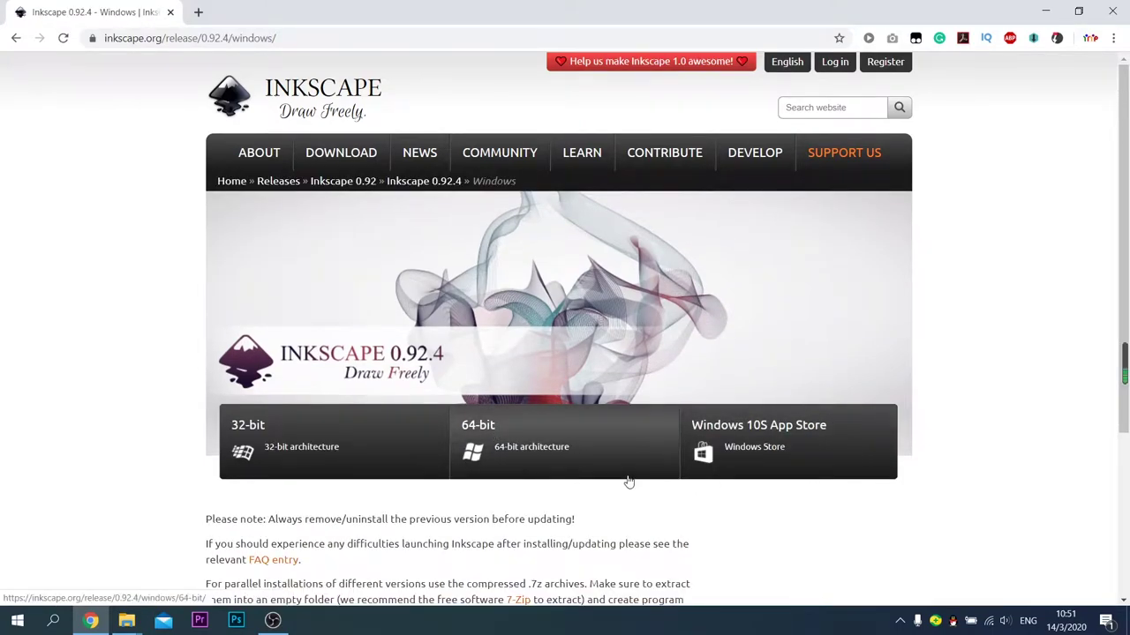
click(545, 445)
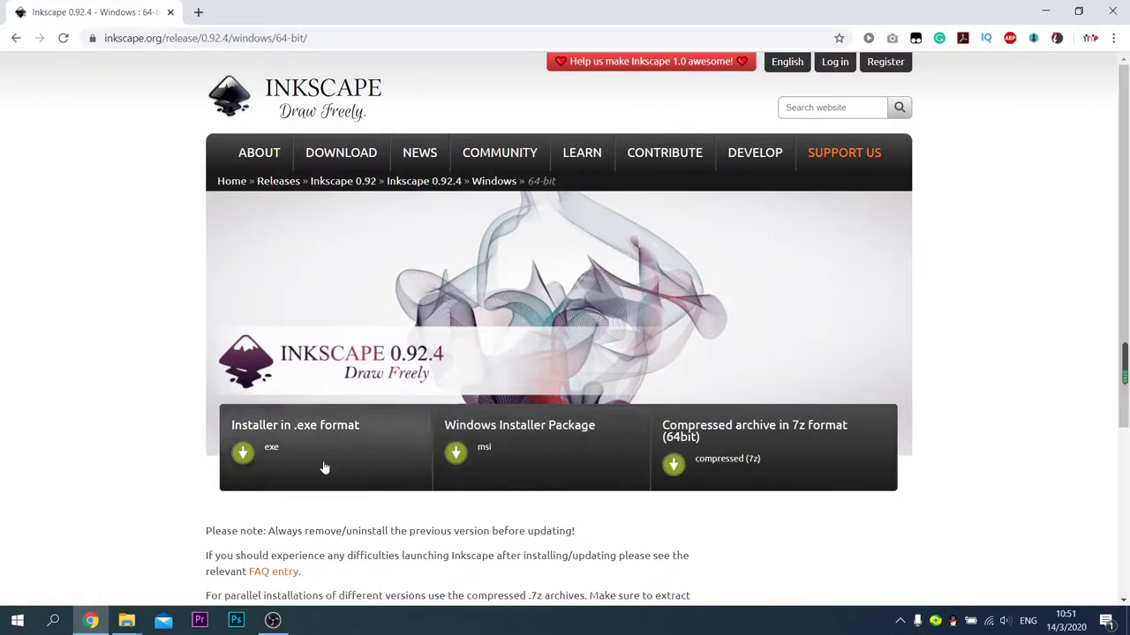
click(266, 451)
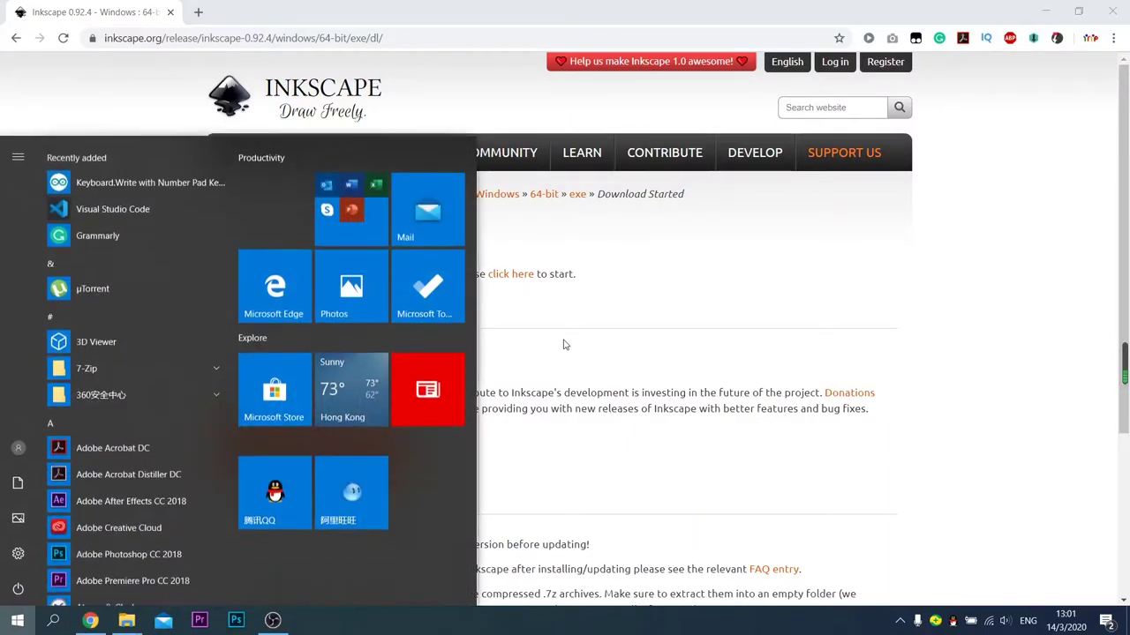
Launch Inkscape by searching 'ink' in the Start menu
text(ink)
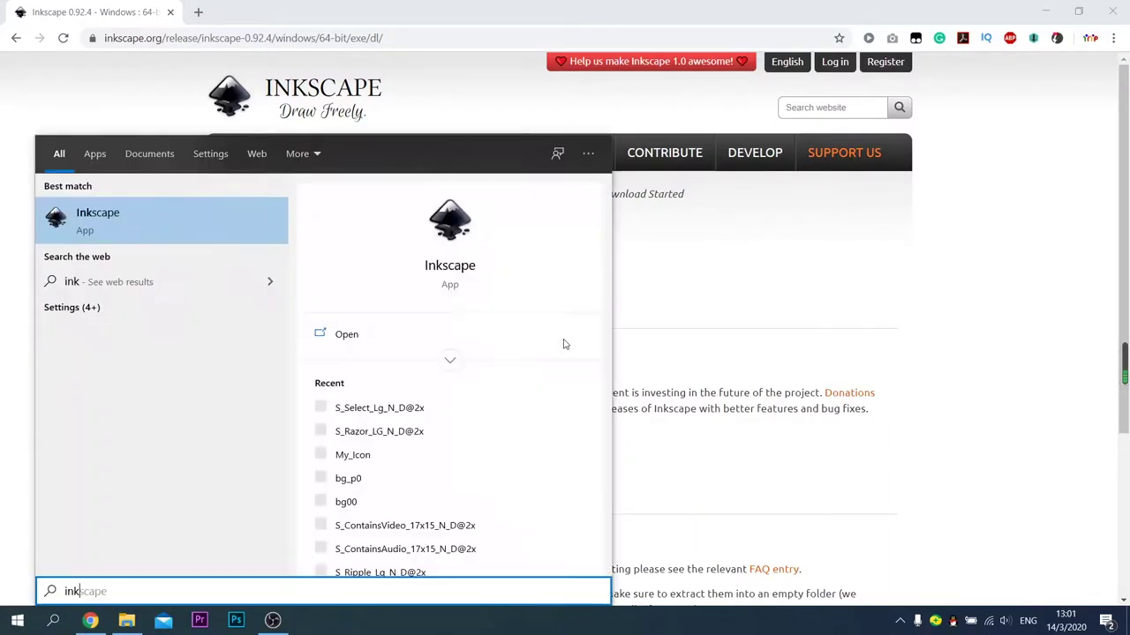
key(Return)
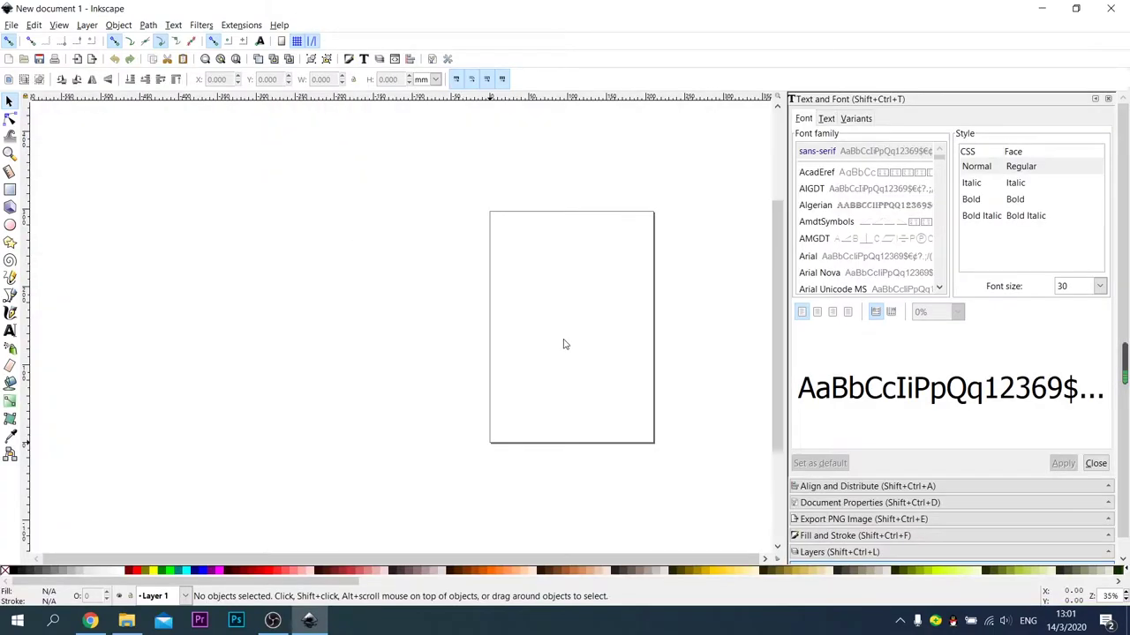
Set the page size to A4 portrait (210 × 297 mm) and zoom to the page's top-left
click(432, 59)
click(845, 189)
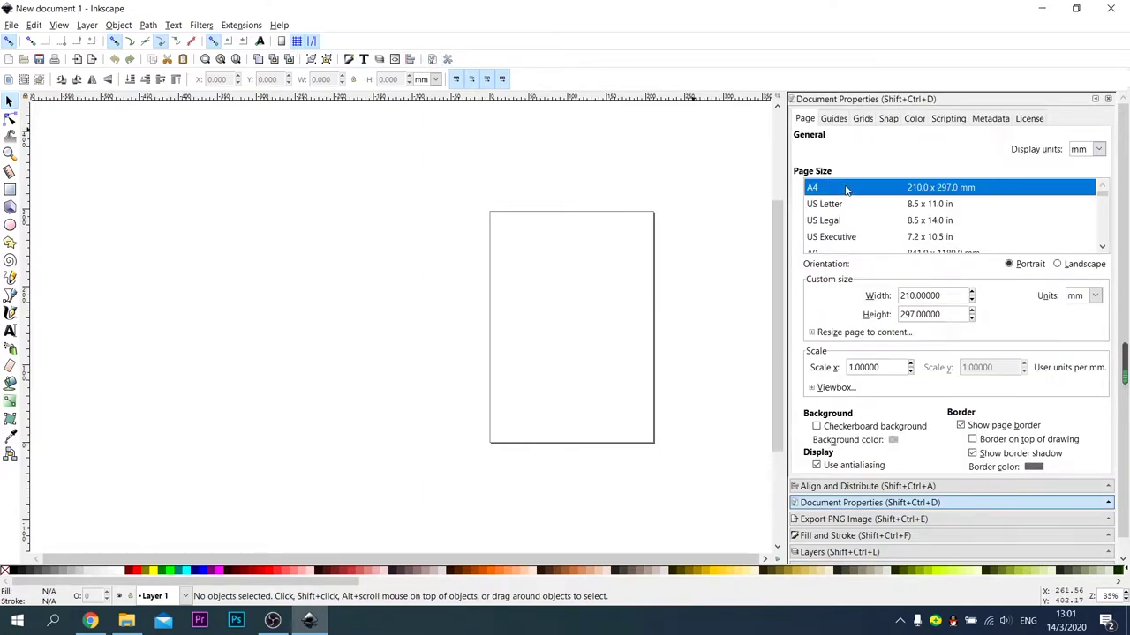
click(472, 254)
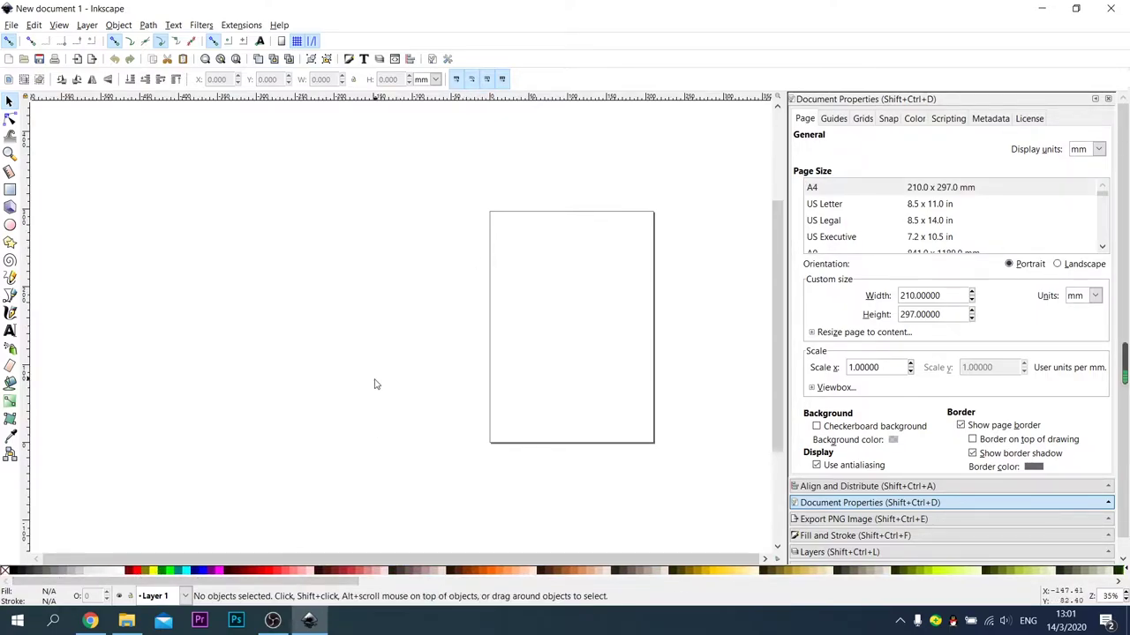
scroll(580, 315, up, 1)
scroll(580, 315, up, 1)
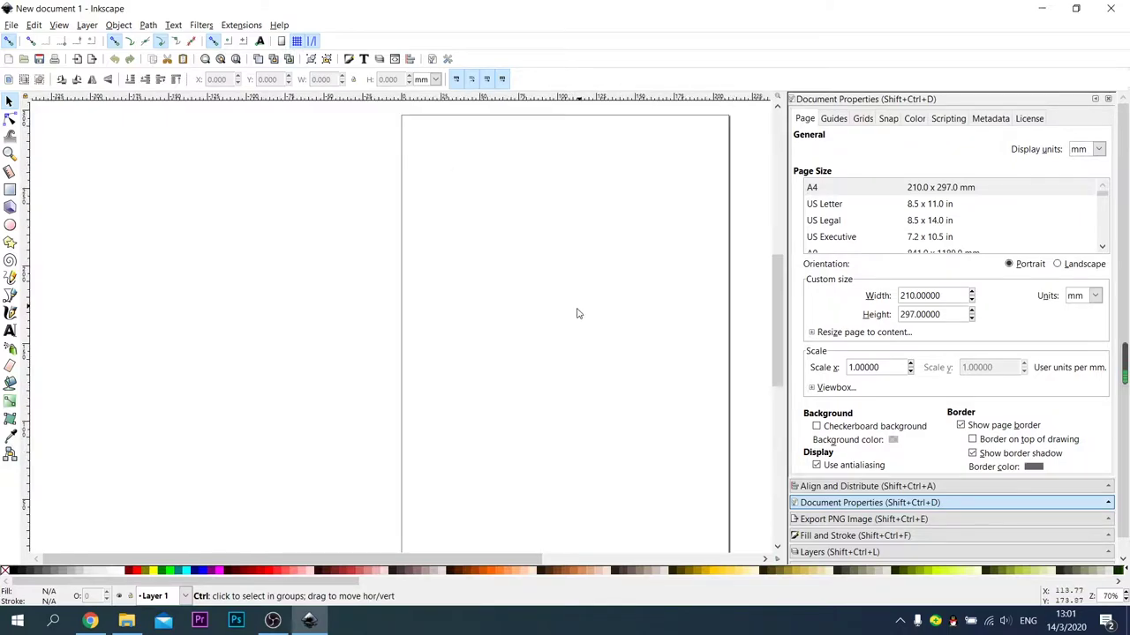
drag(350, 558, 499, 559)
scroll(209, 200, up, 1)
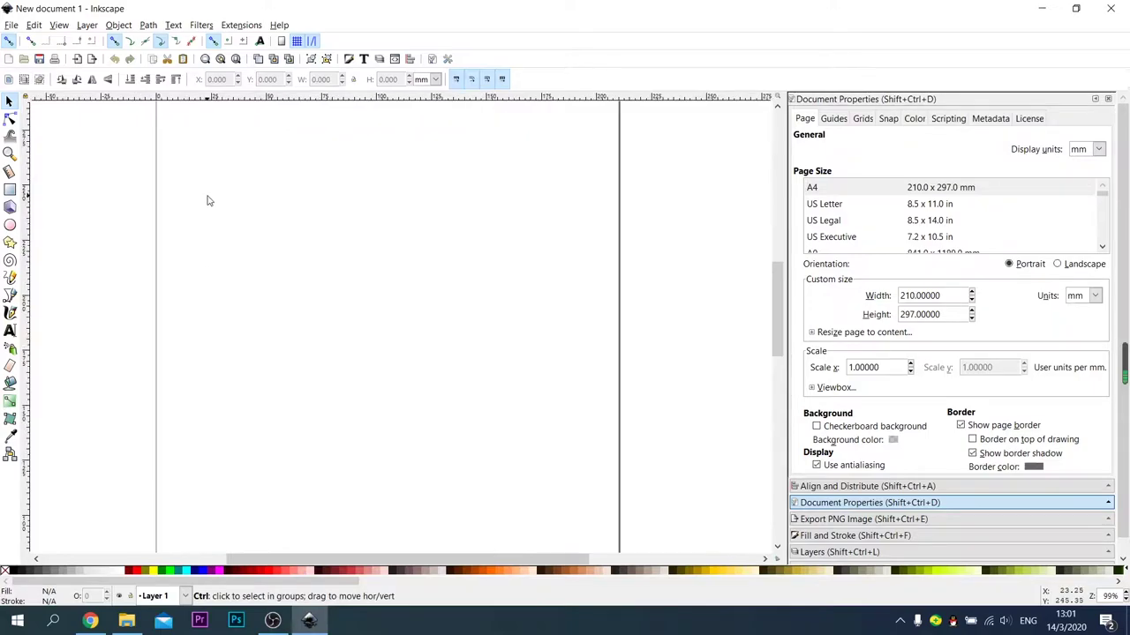
scroll(246, 213, up, 1)
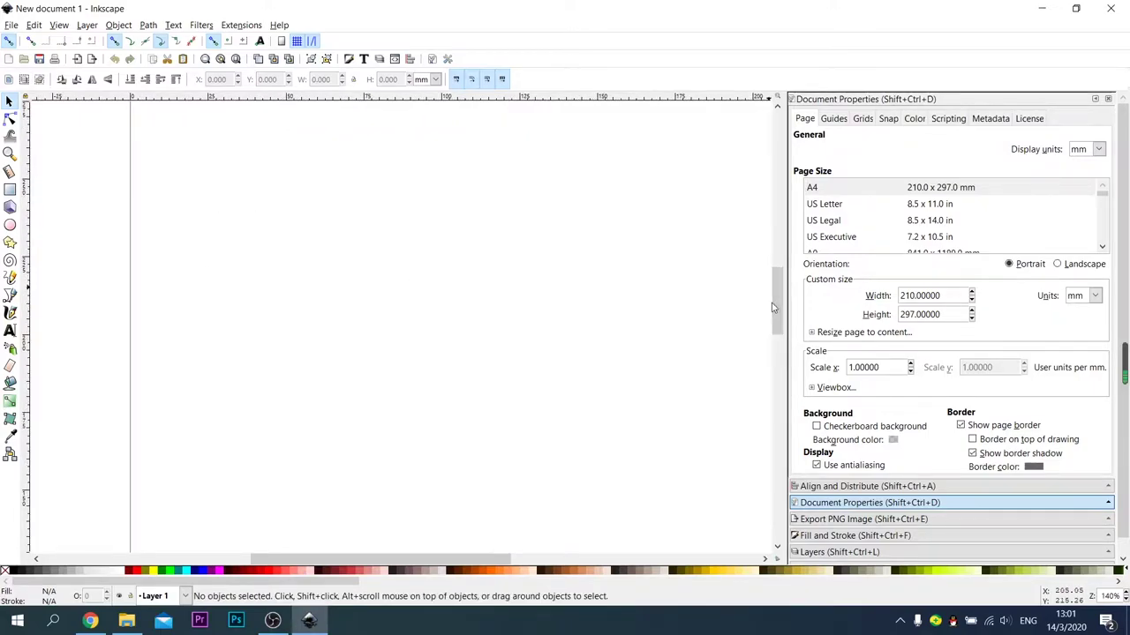
drag(775, 298, 775, 275)
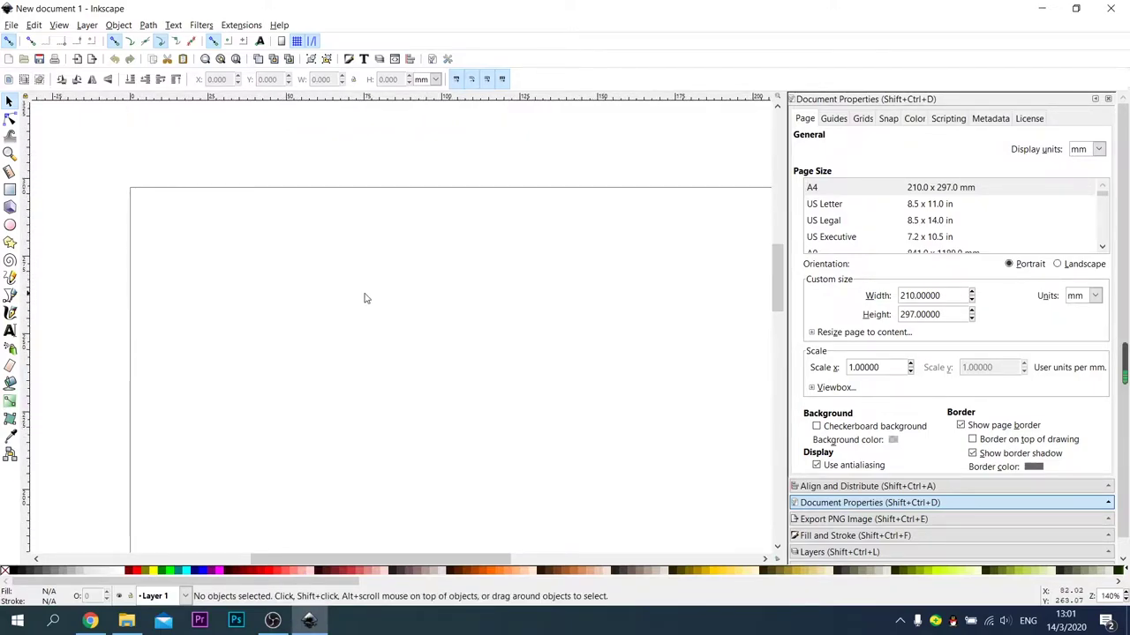
click(10, 191)
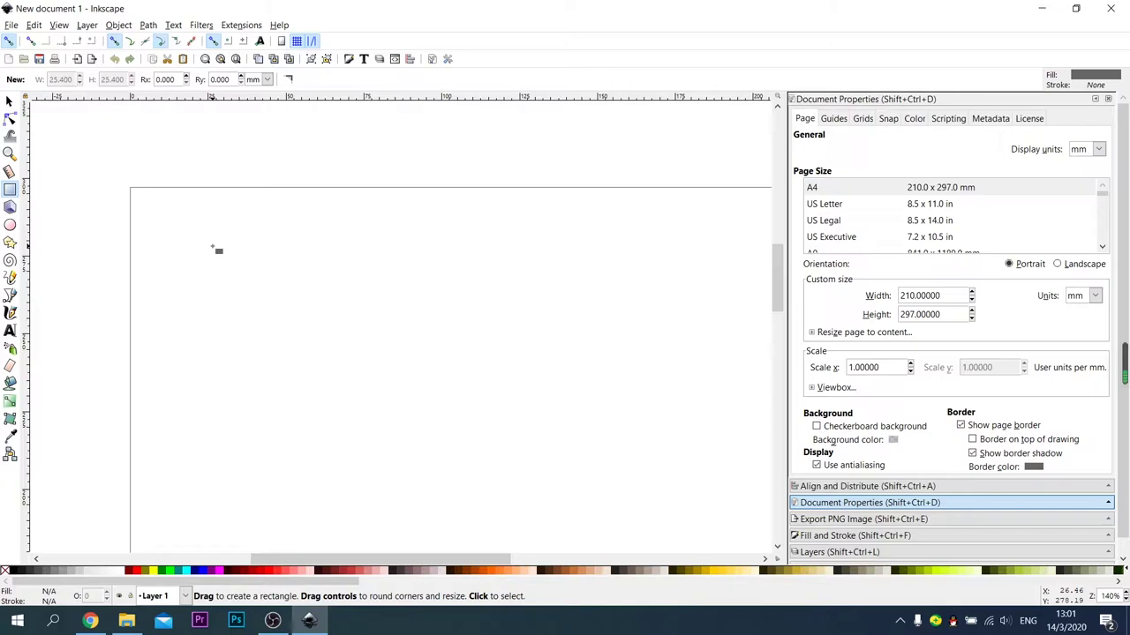
Draw a square near the page's top-left with a red fill and no outline
drag(214, 247, 329, 352)
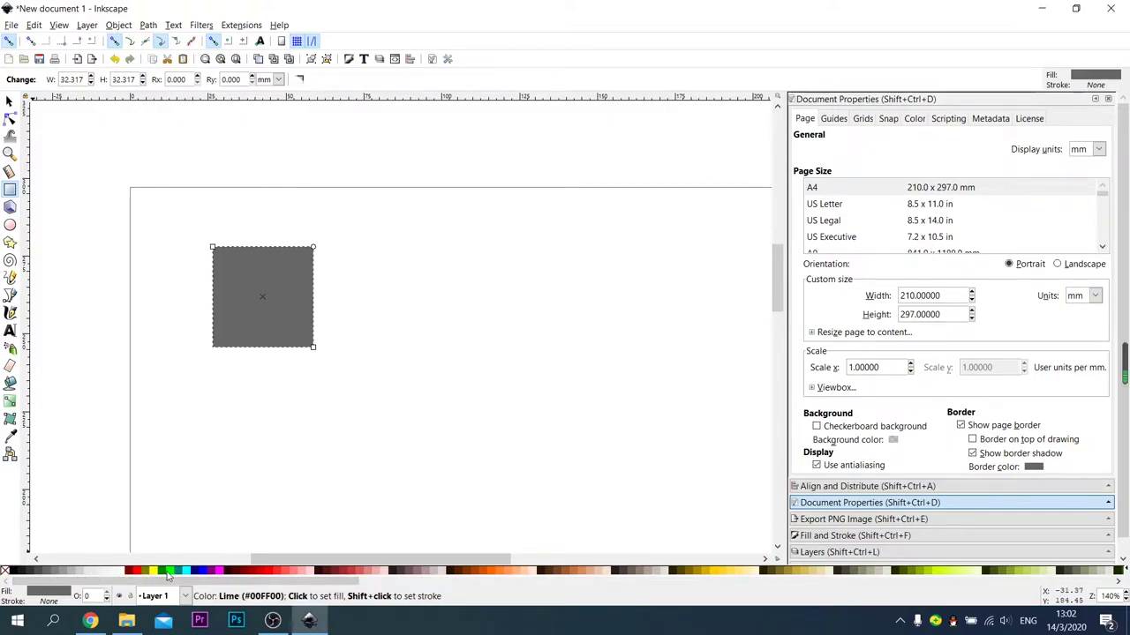
click(138, 571)
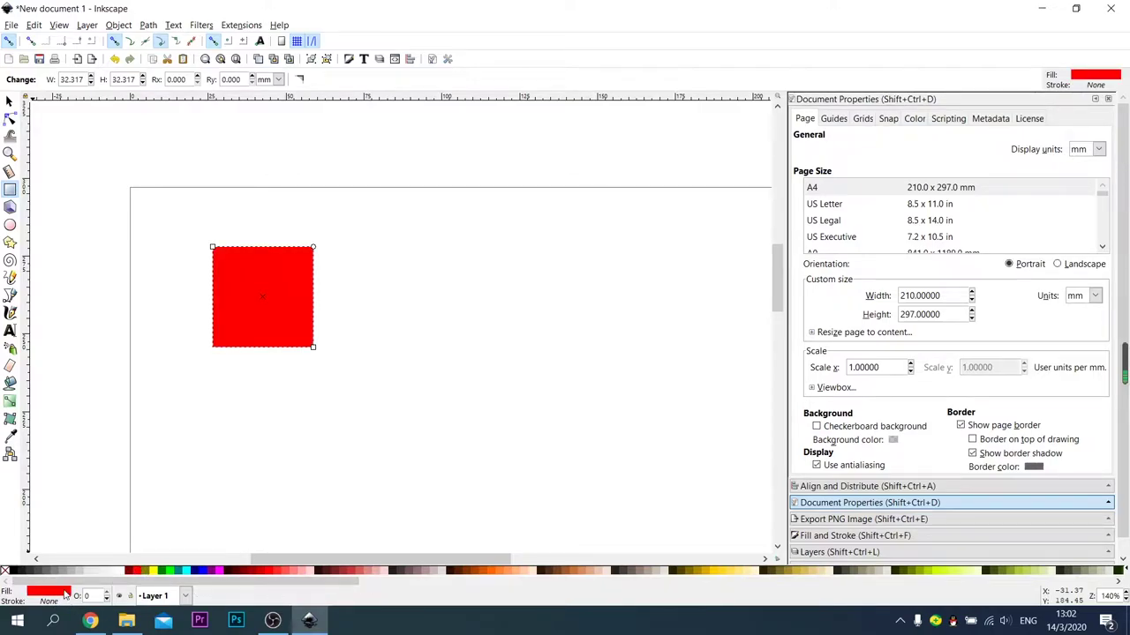
shift+click(14, 573)
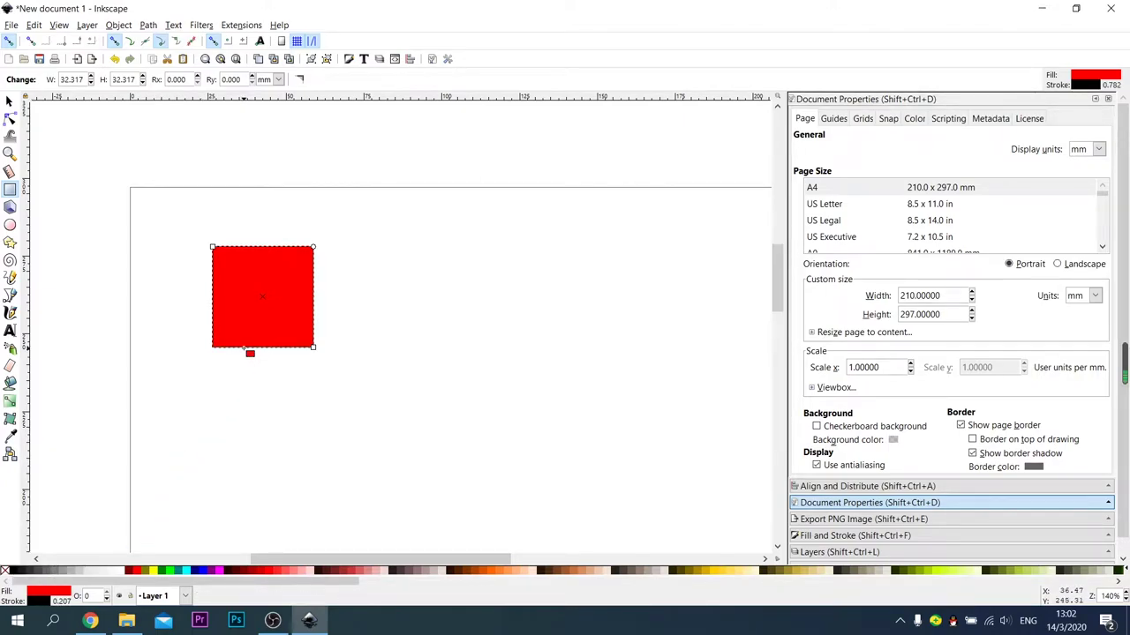
ctrl+scroll(234, 352, up, 6)
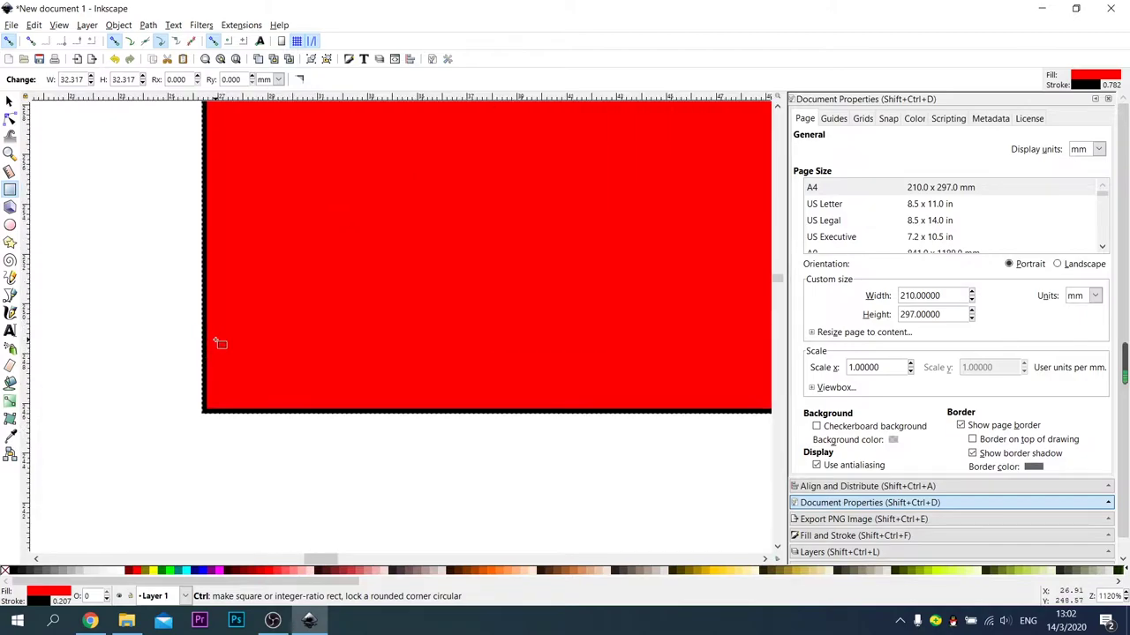
shift+click(5, 573)
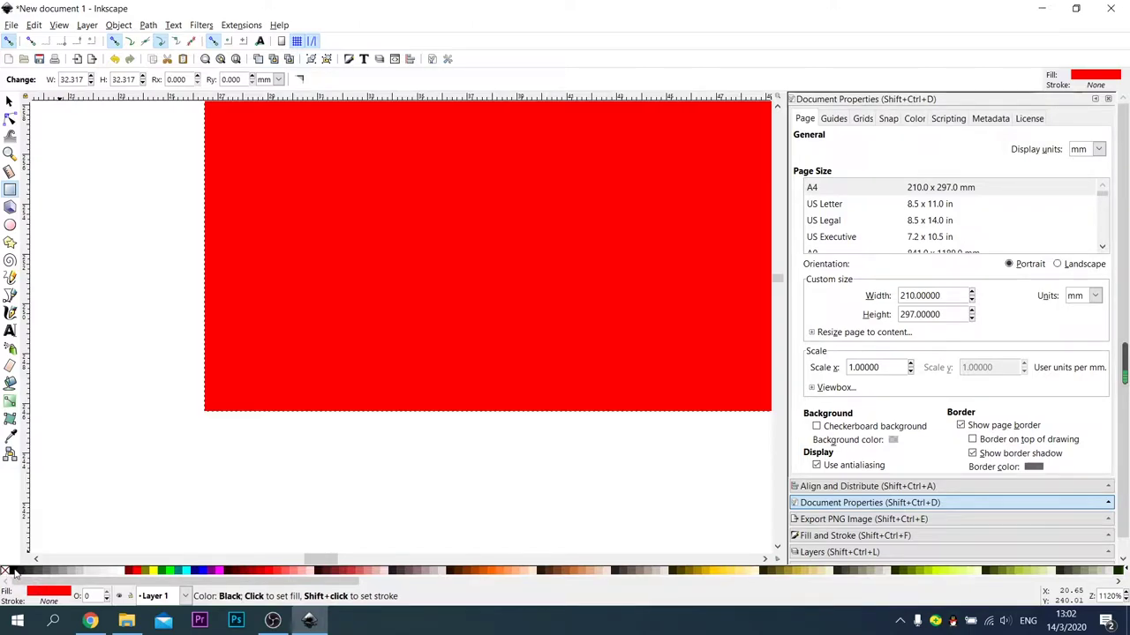
shift+click(18, 575)
shift+click(5, 572)
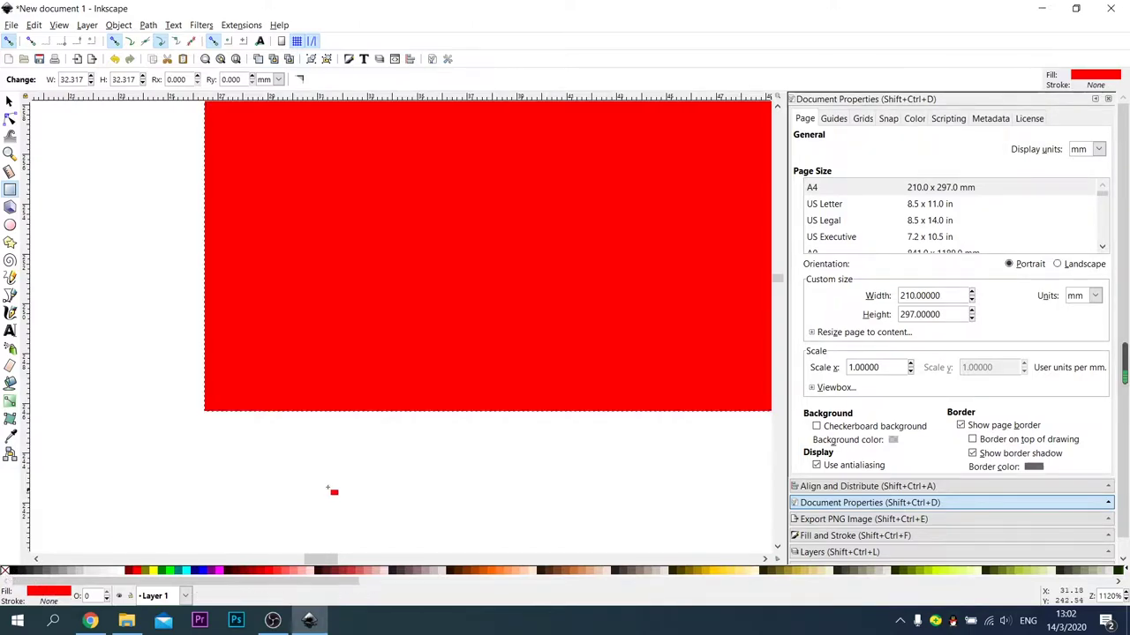
ctrl+scroll(384, 465, down, 2)
ctrl+scroll(378, 468, down, 2)
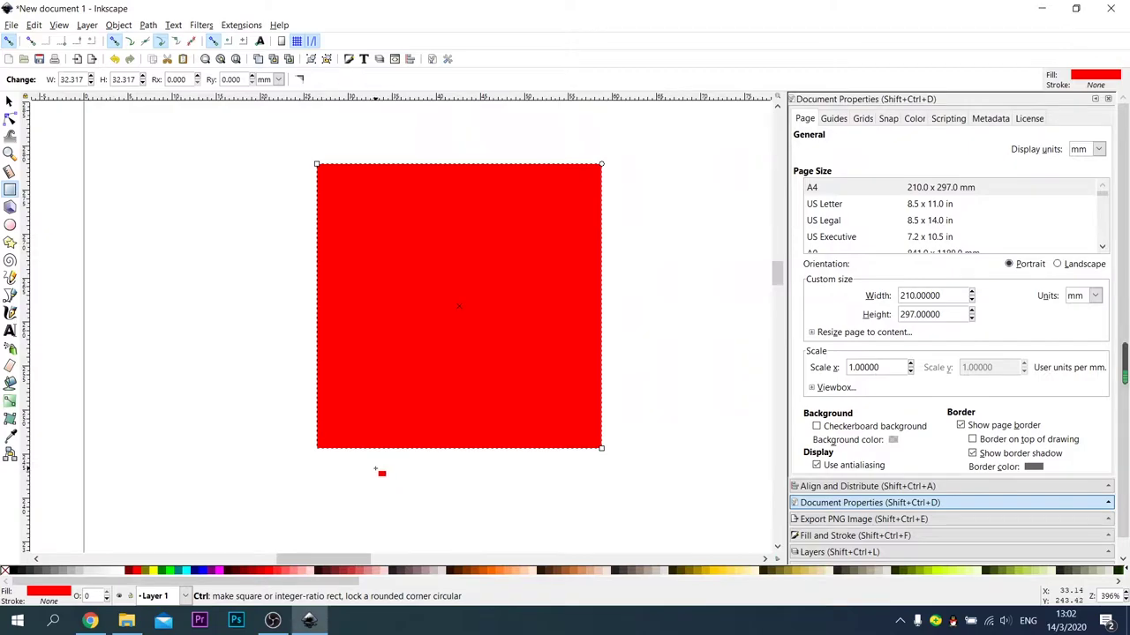
ctrl+scroll(420, 443, up, 1)
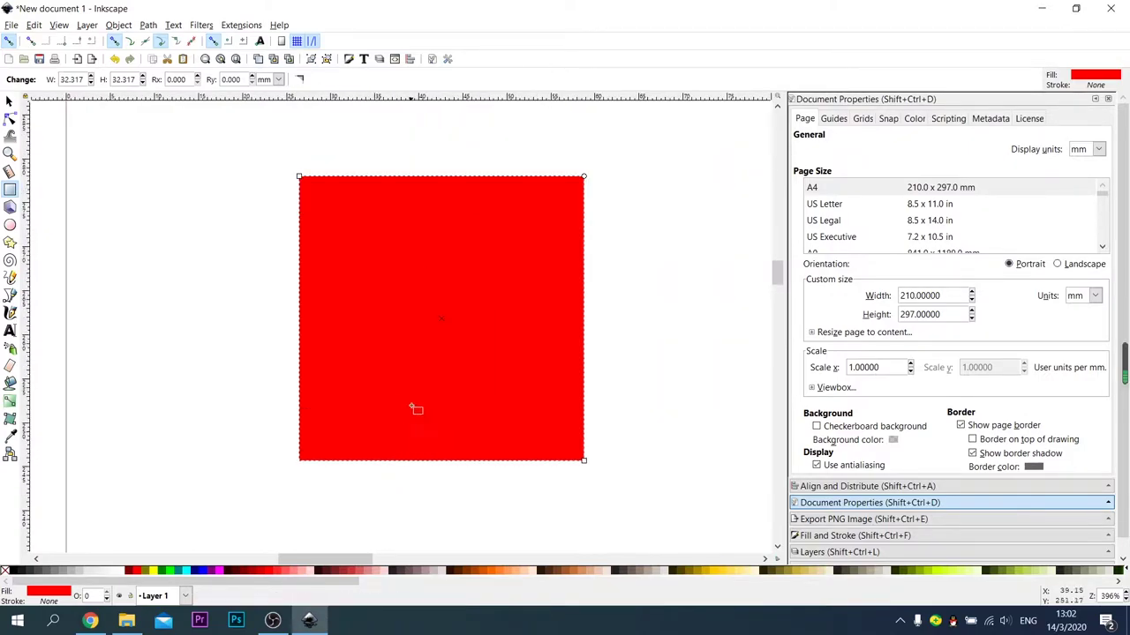
Resize the square to 96 × 96 px using pixel units
click(277, 79)
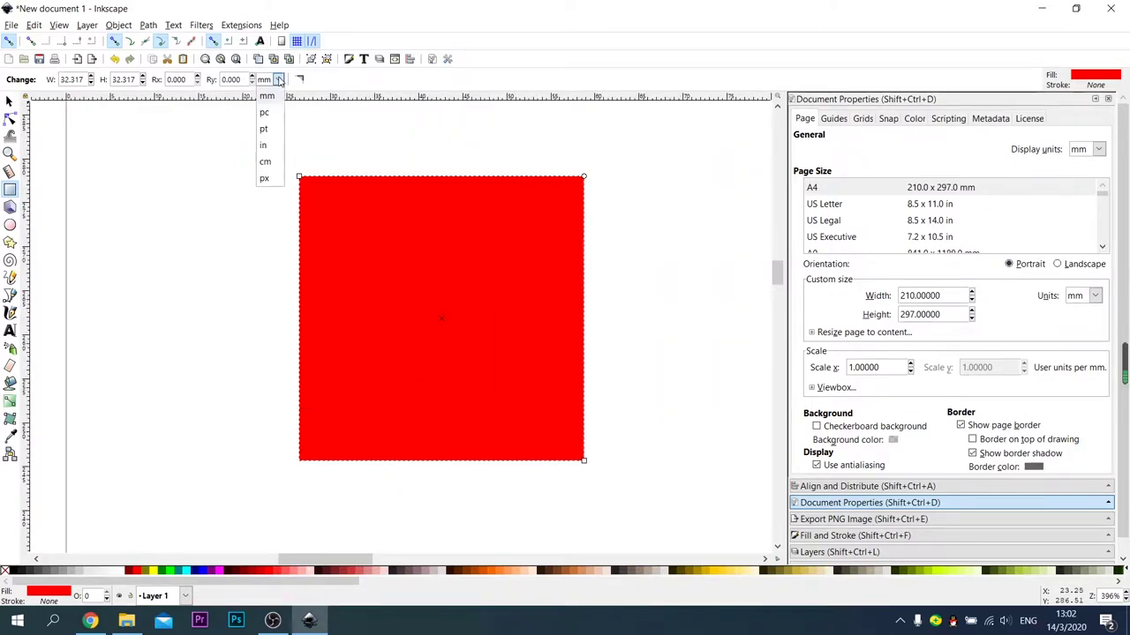
click(265, 179)
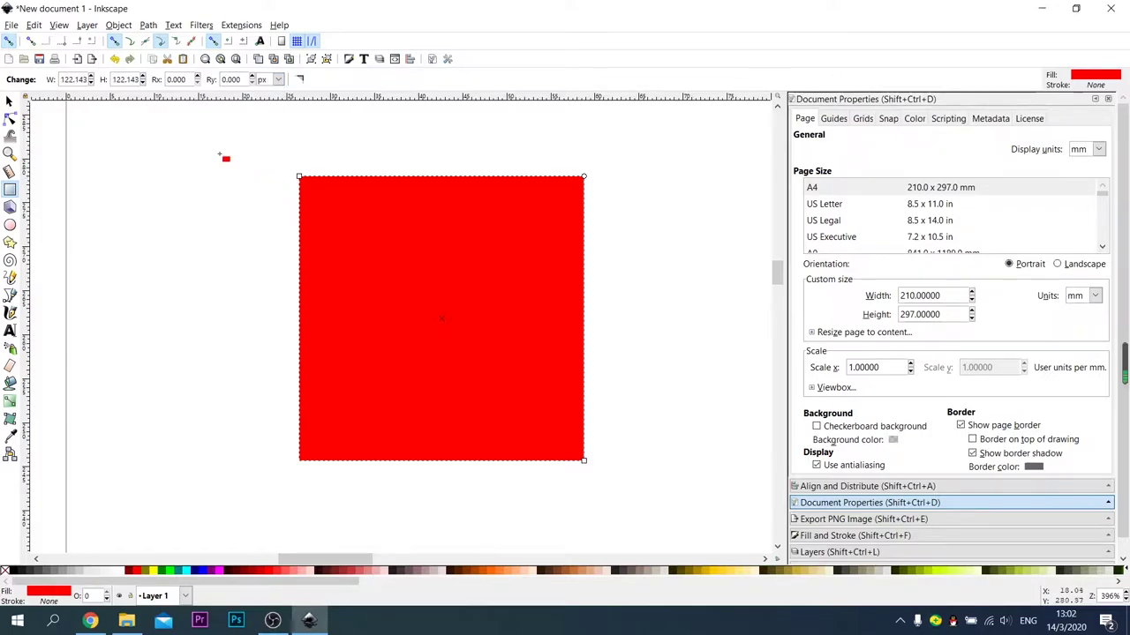
double_click(64, 82)
key(BackSpace)
text(96)
key(Tab)
text(9)
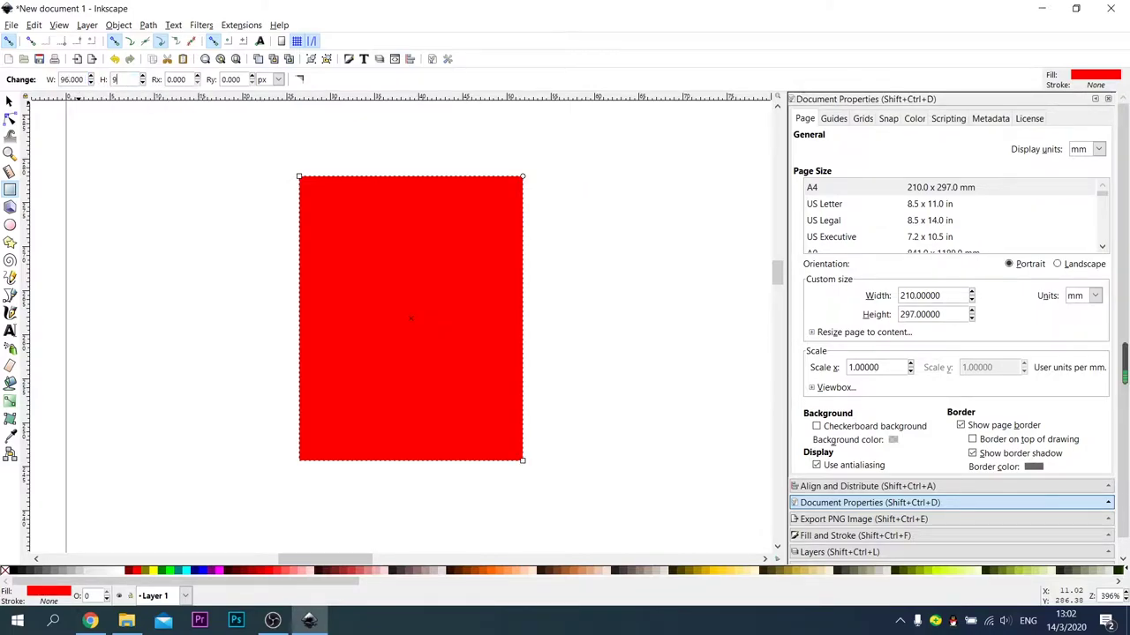
key(Return)
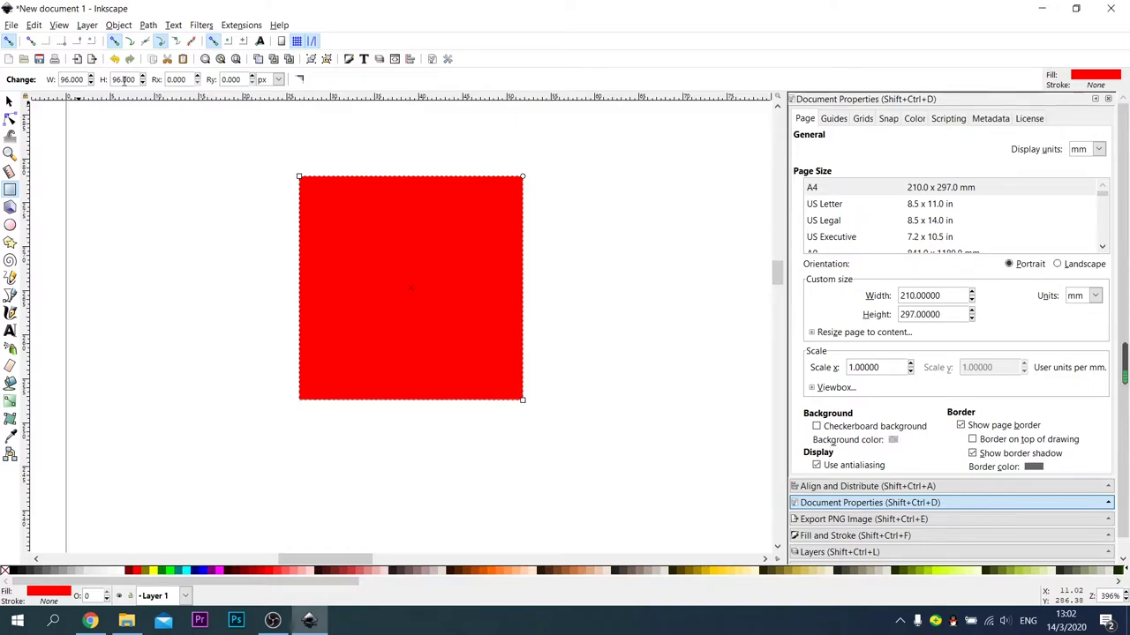
Change the square's fill to 70% grey
click(9, 101)
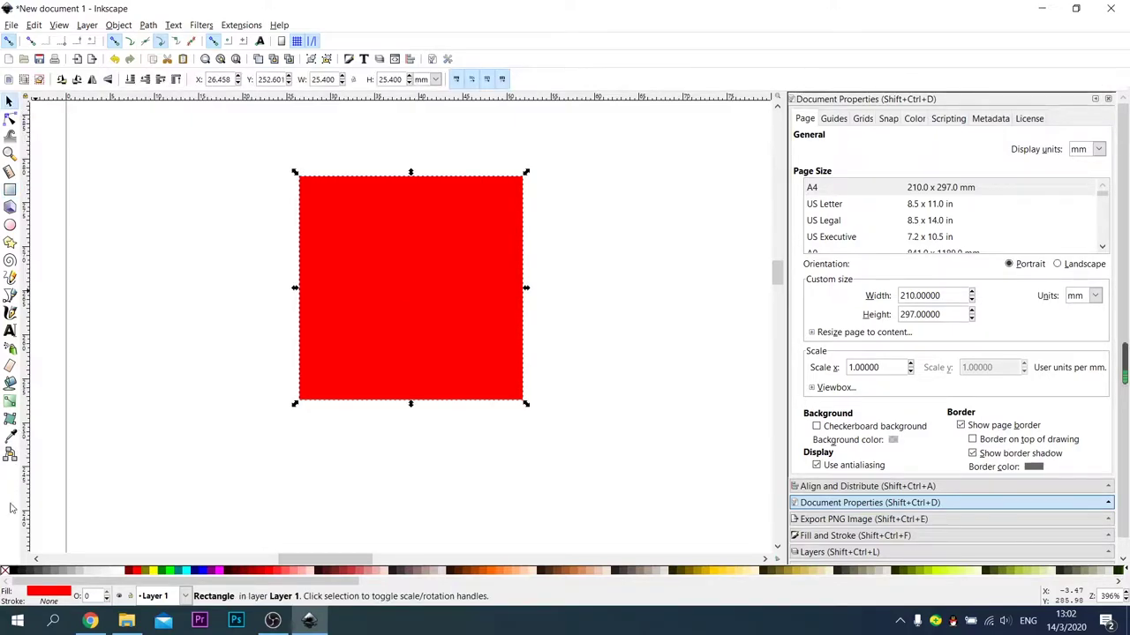
click(50, 573)
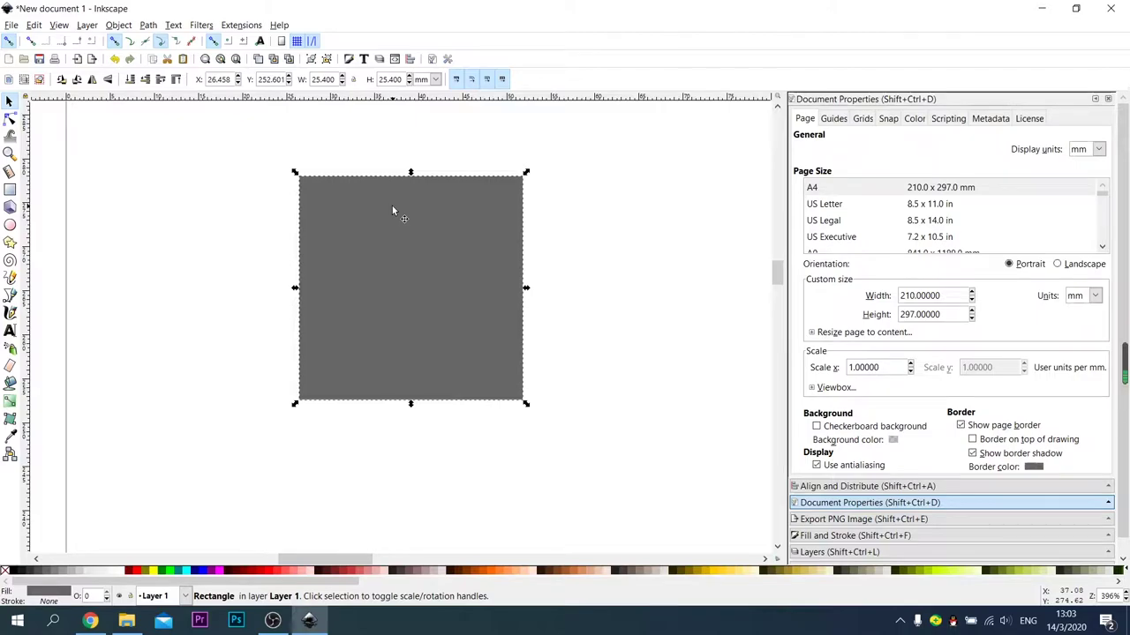
click(11, 403)
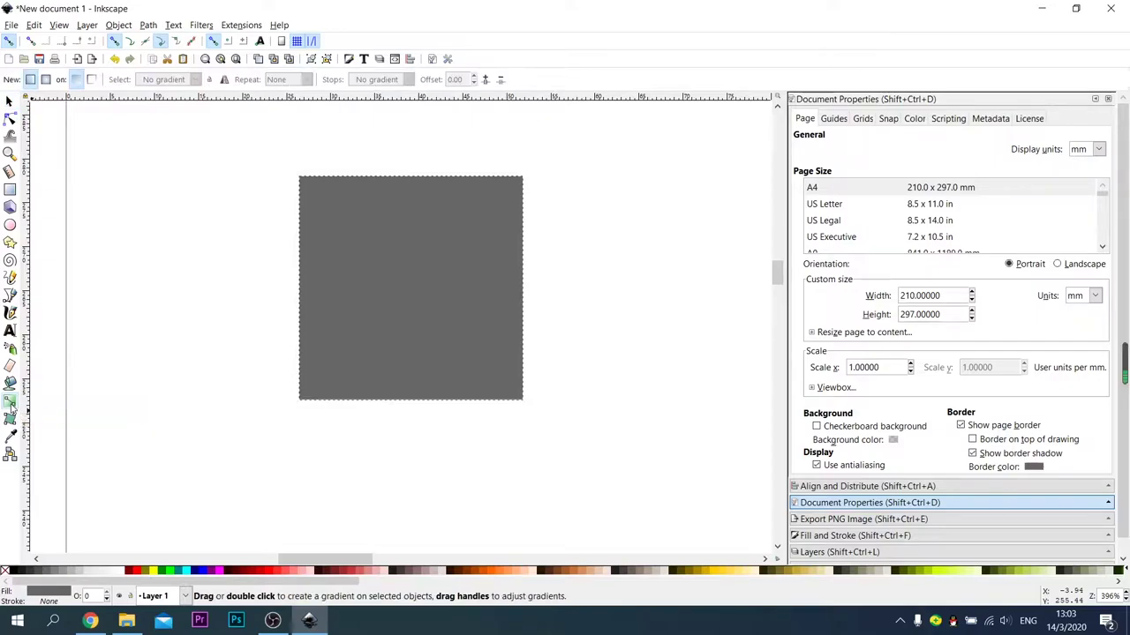
Turn the square's fill into a linear gradient and darken its end stop
click(854, 535)
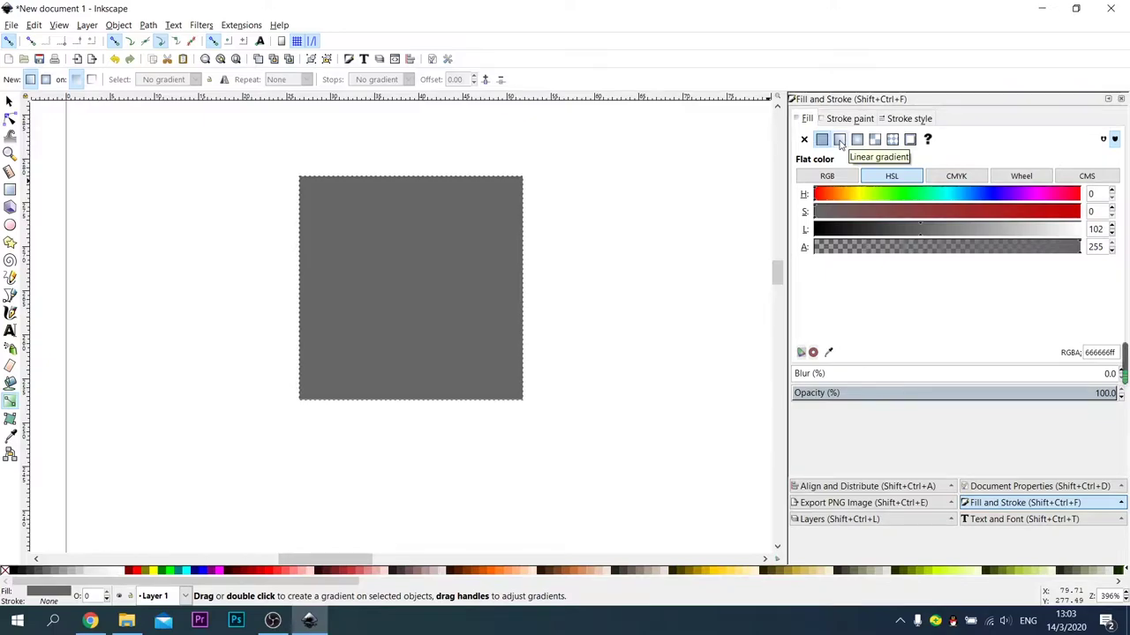
click(839, 141)
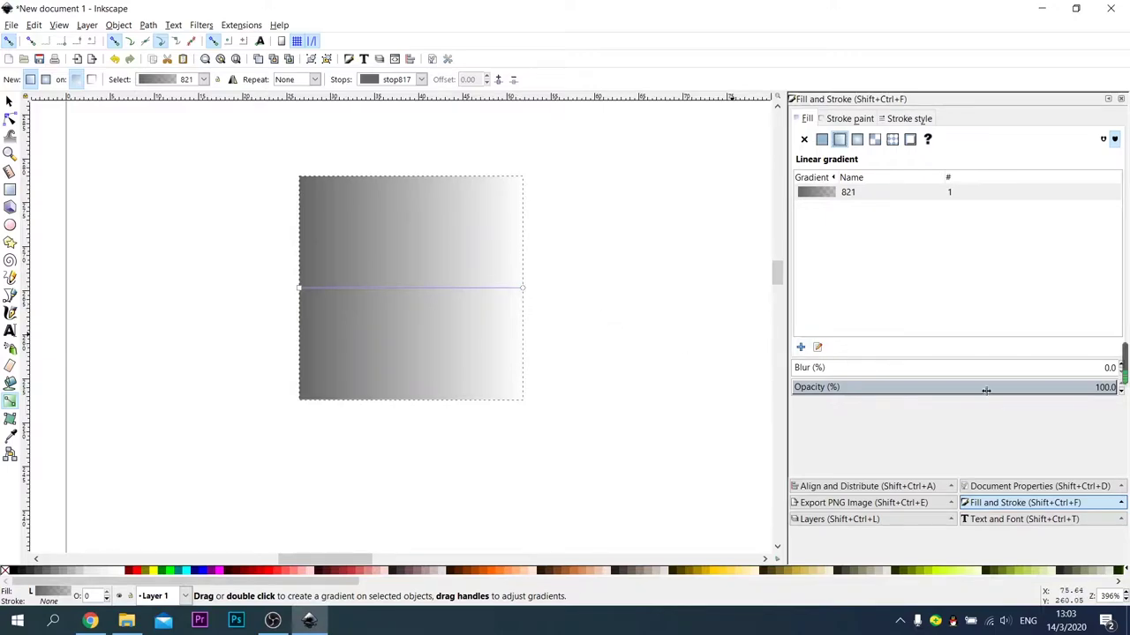
click(1064, 387)
click(523, 289)
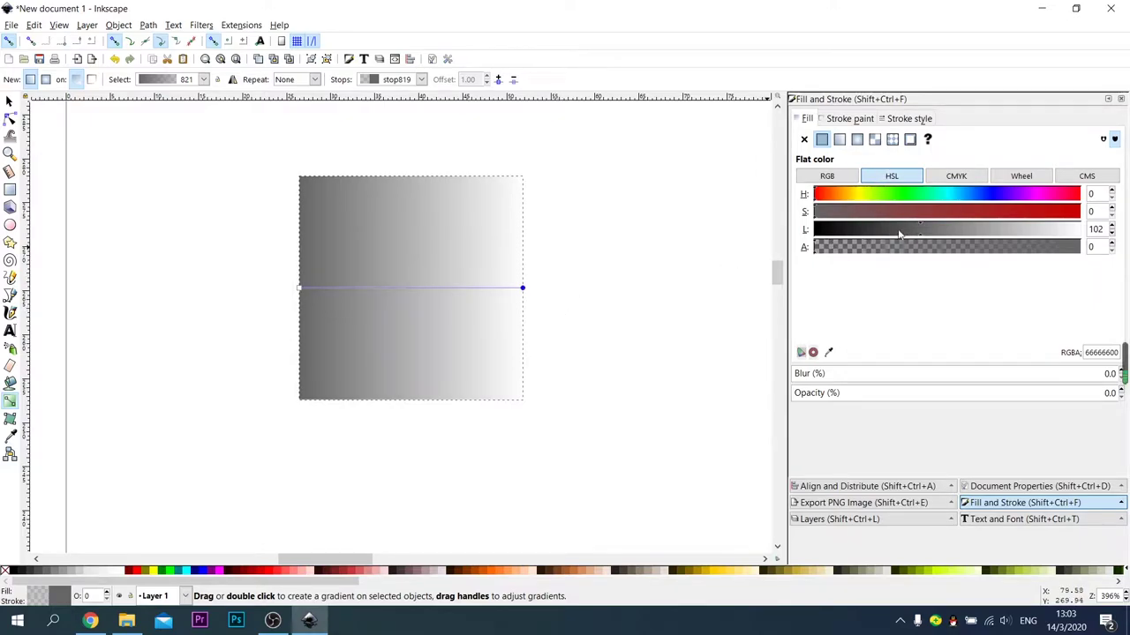
drag(920, 226, 886, 229)
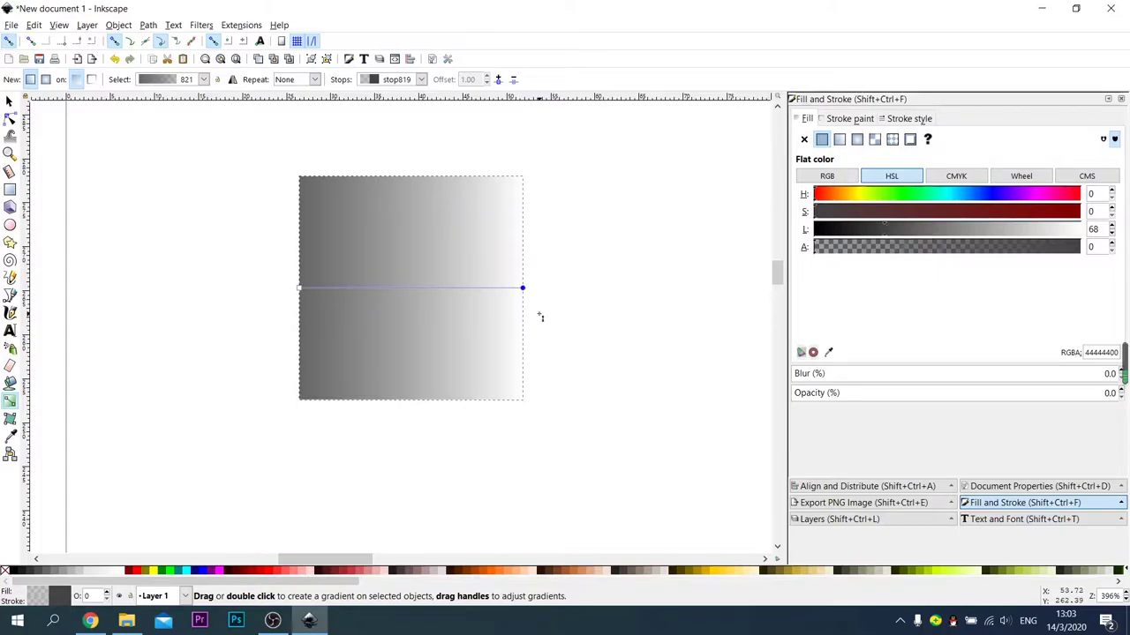
Snap the gradient end to the bottom-right corner as opaque grey 585858
drag(526, 293, 523, 371)
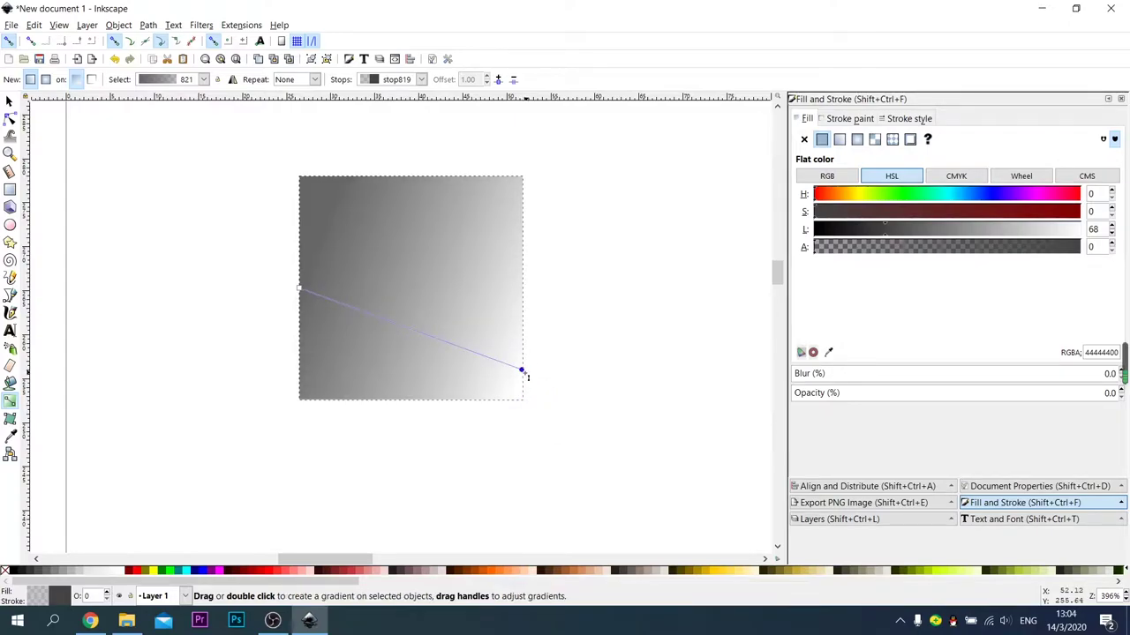
drag(523, 372, 522, 400)
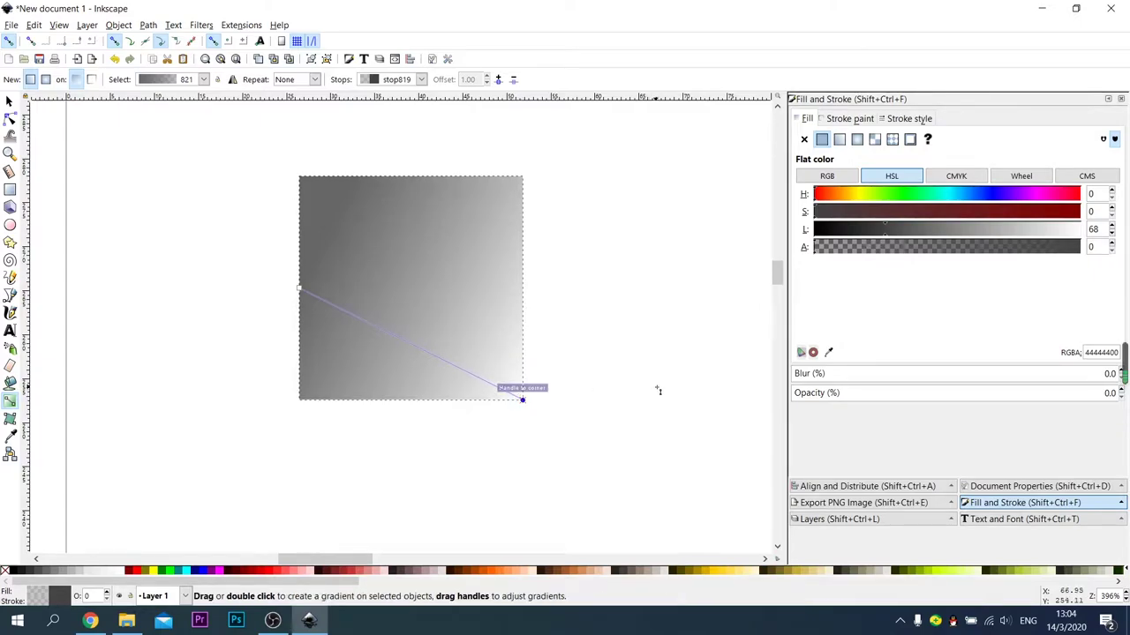
drag(836, 394, 1128, 404)
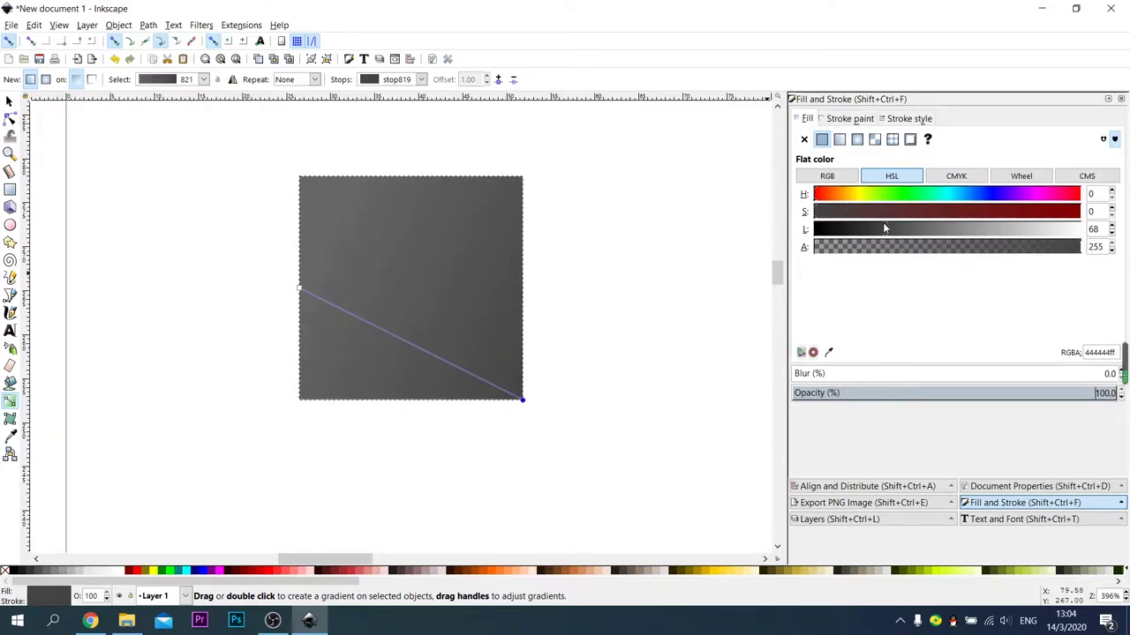
drag(884, 228, 909, 226)
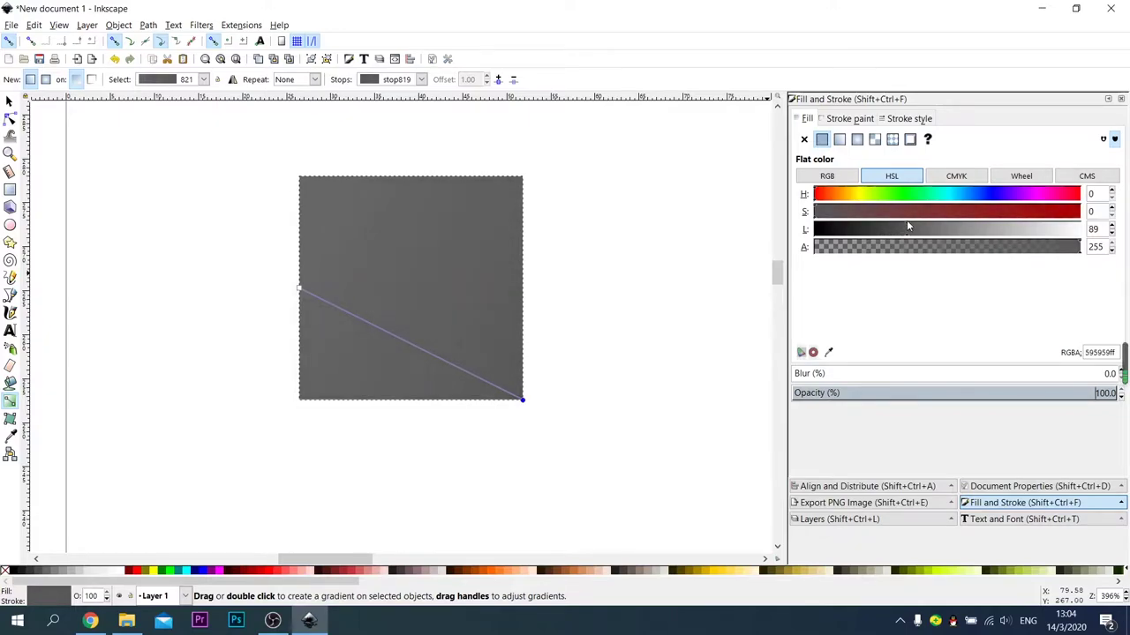
Lighten the gradient's start stop to c4c4c4 and snap it to the square's top-left corner
click(300, 291)
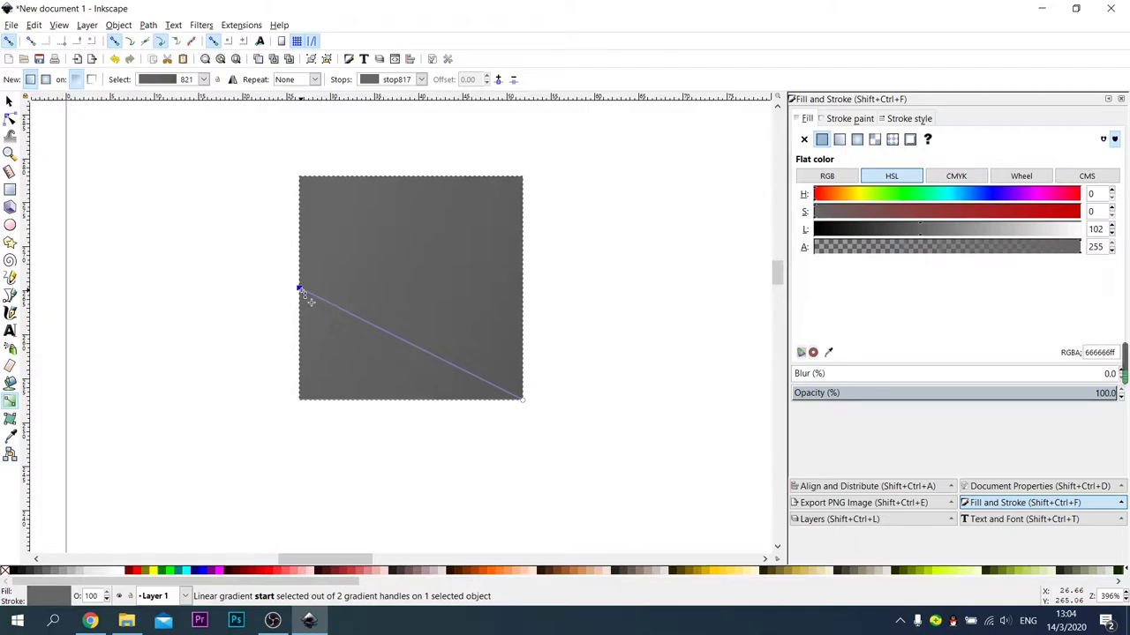
drag(923, 229, 968, 229)
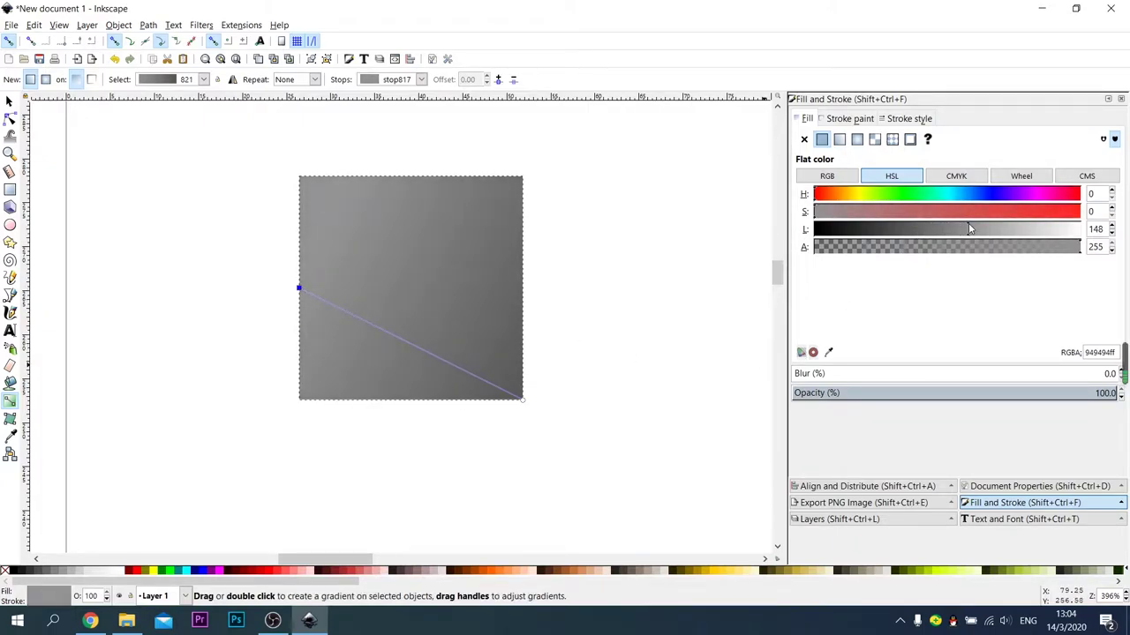
drag(307, 302, 311, 192)
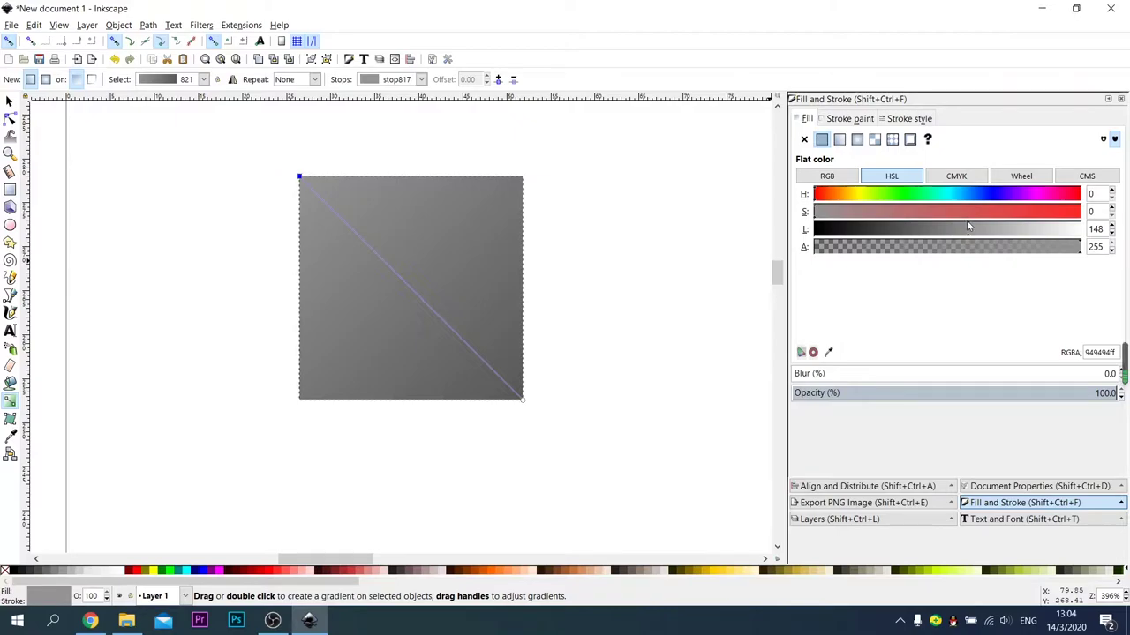
drag(970, 227, 1021, 228)
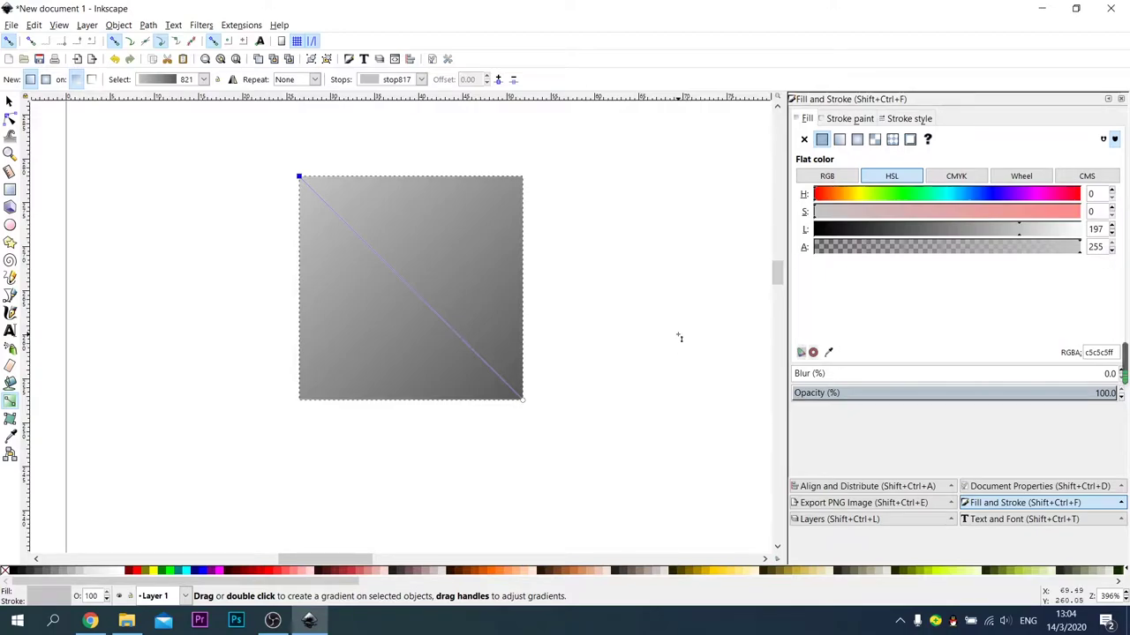
click(10, 102)
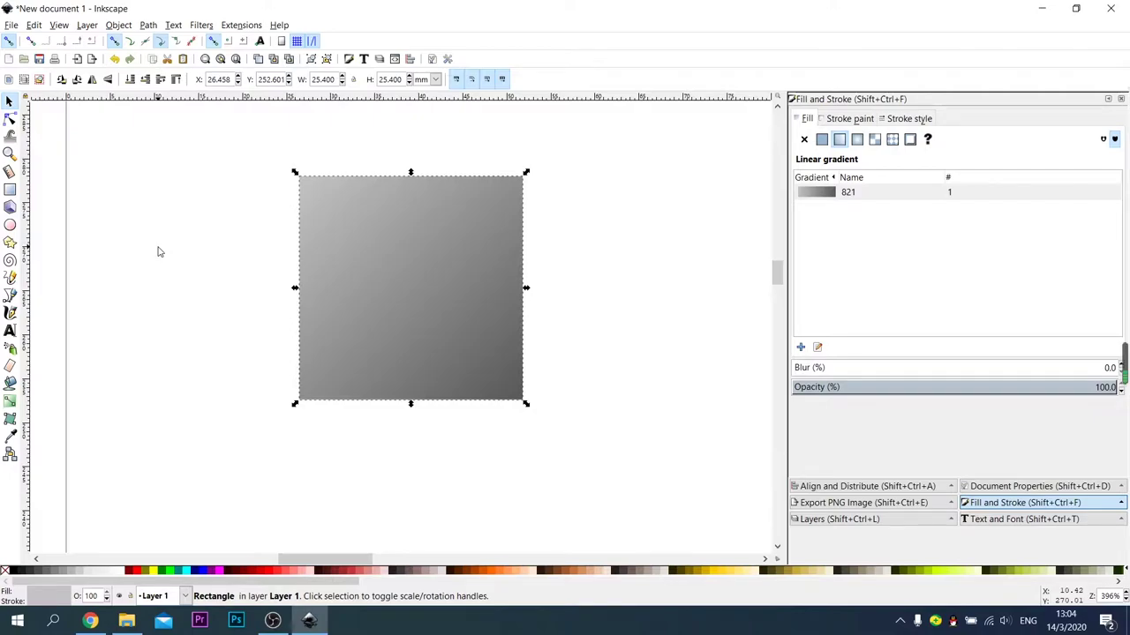
click(10, 331)
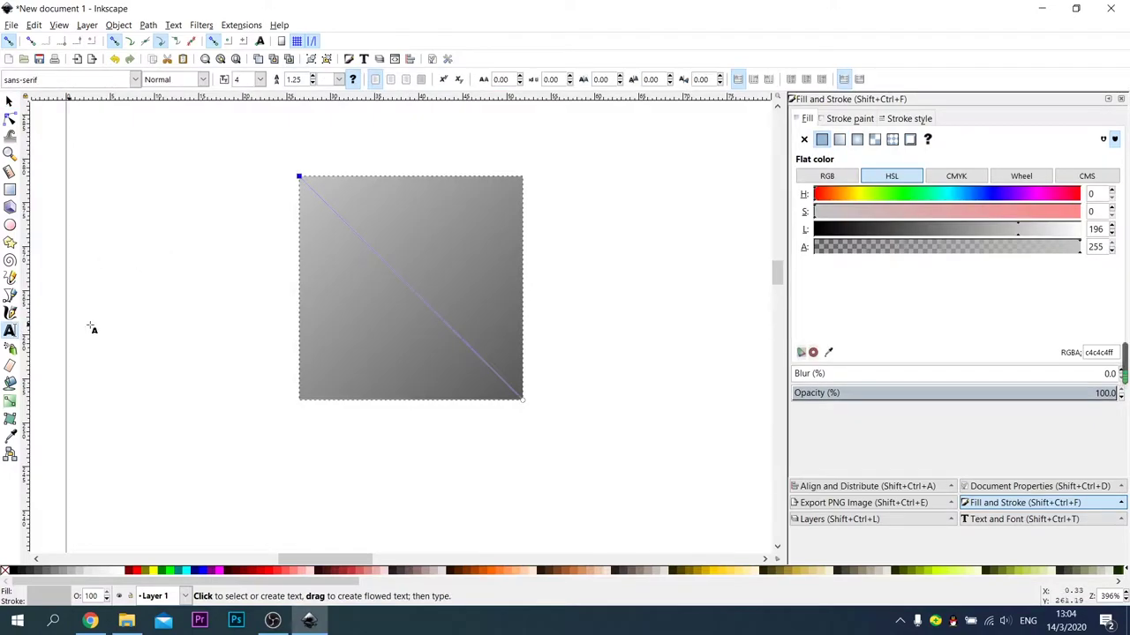
click(351, 348)
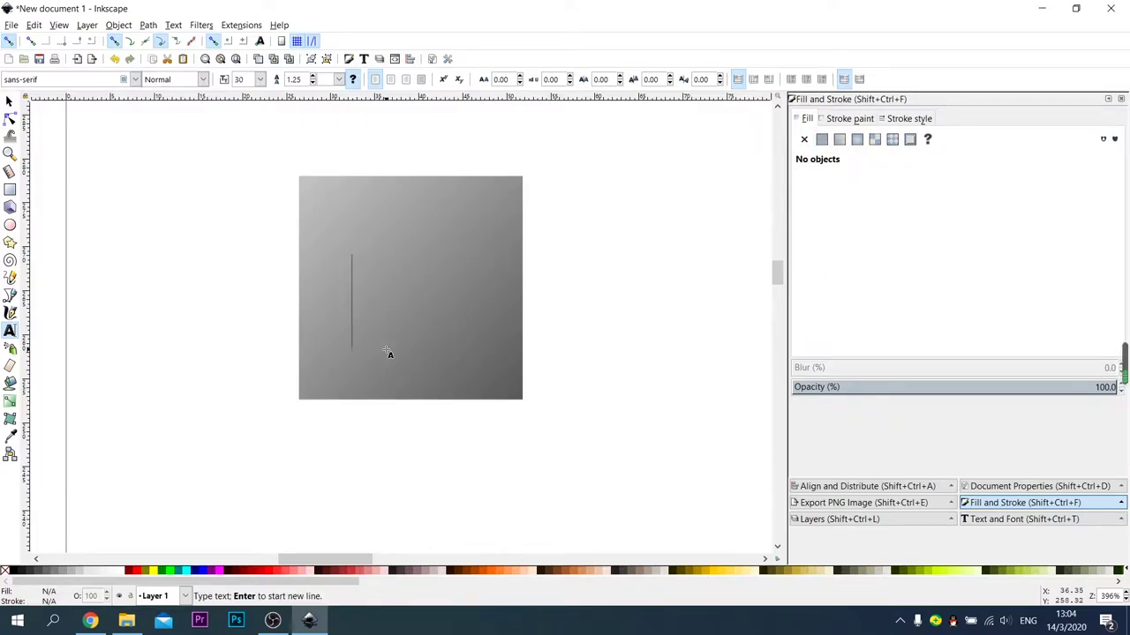
Type 'Razor' on the square and set it in the Impact font
text(Ra)
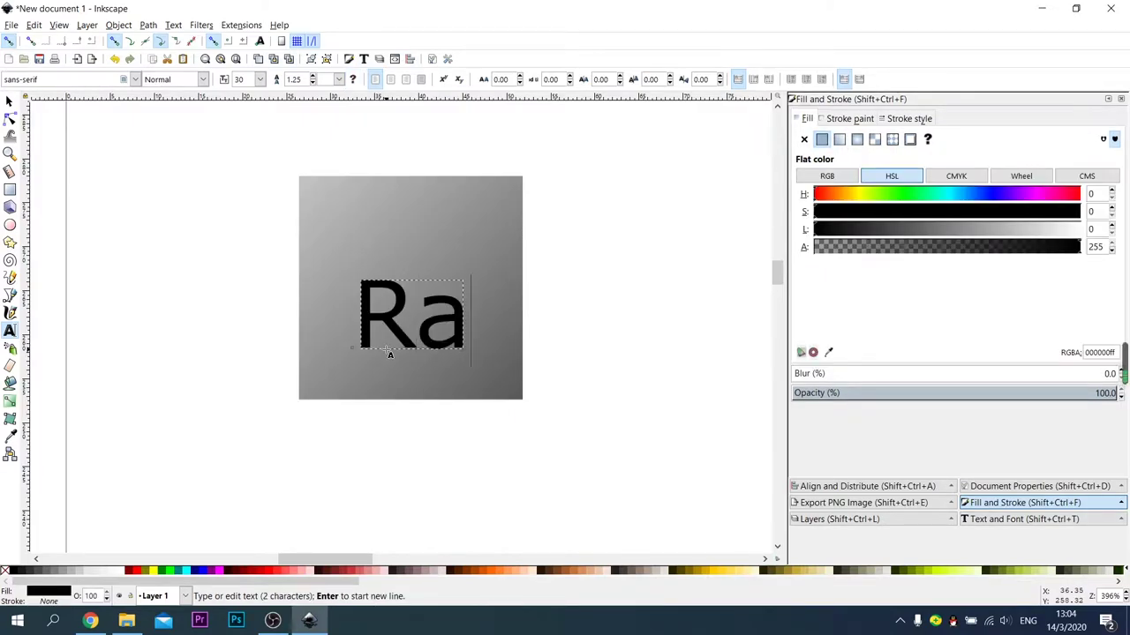
text(zor)
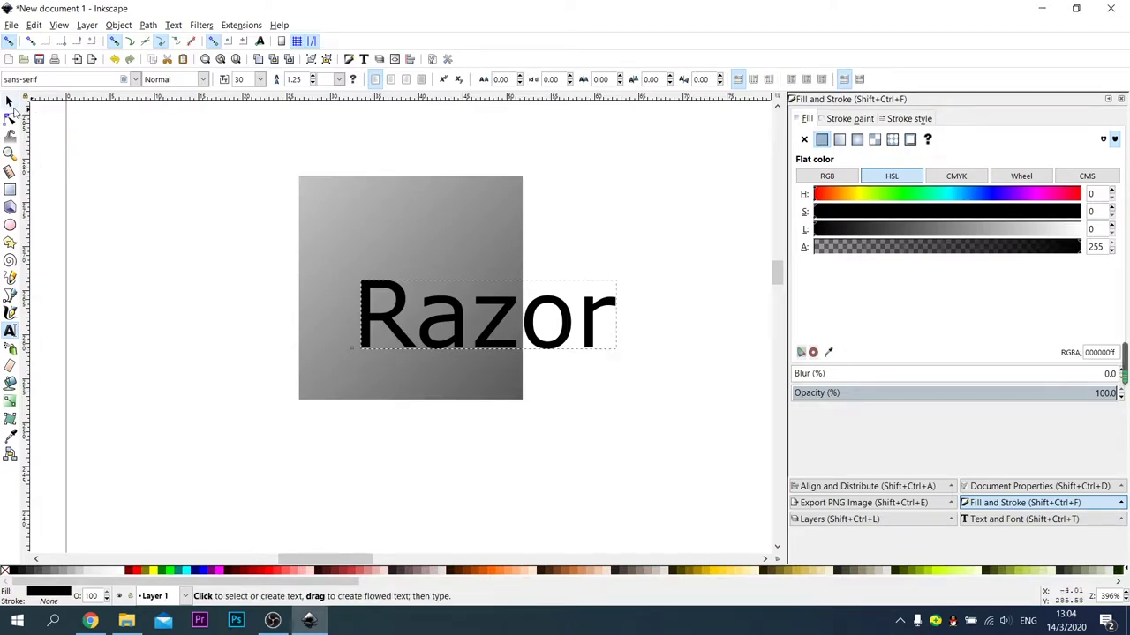
click(134, 79)
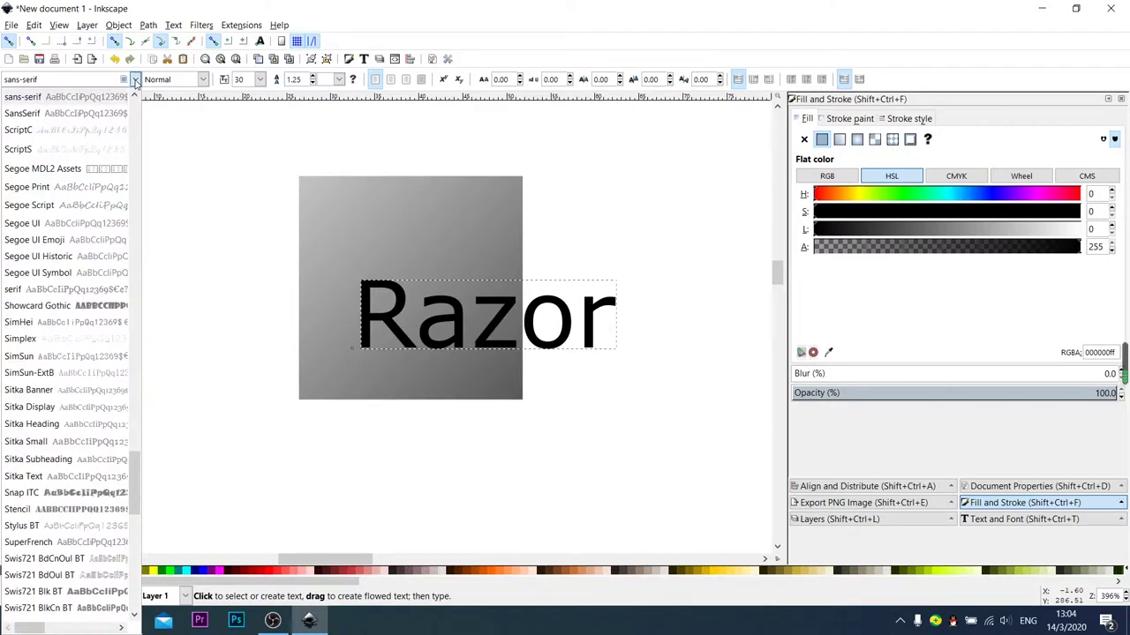
scroll(69, 341, down, 3)
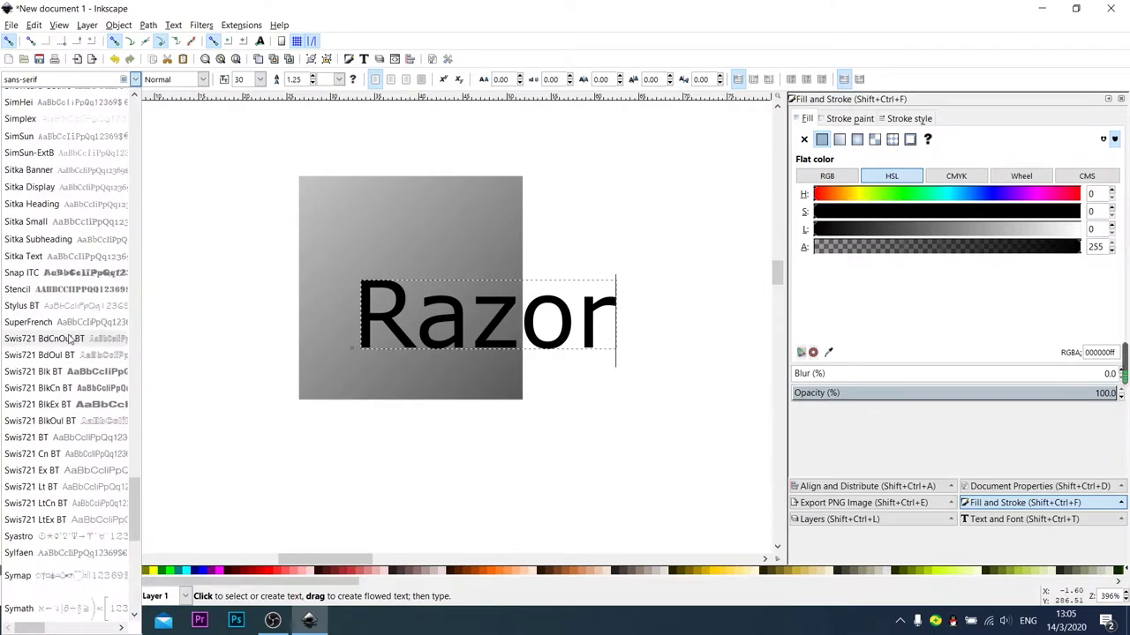
scroll(68, 338, up, 5)
scroll(68, 337, up, 15)
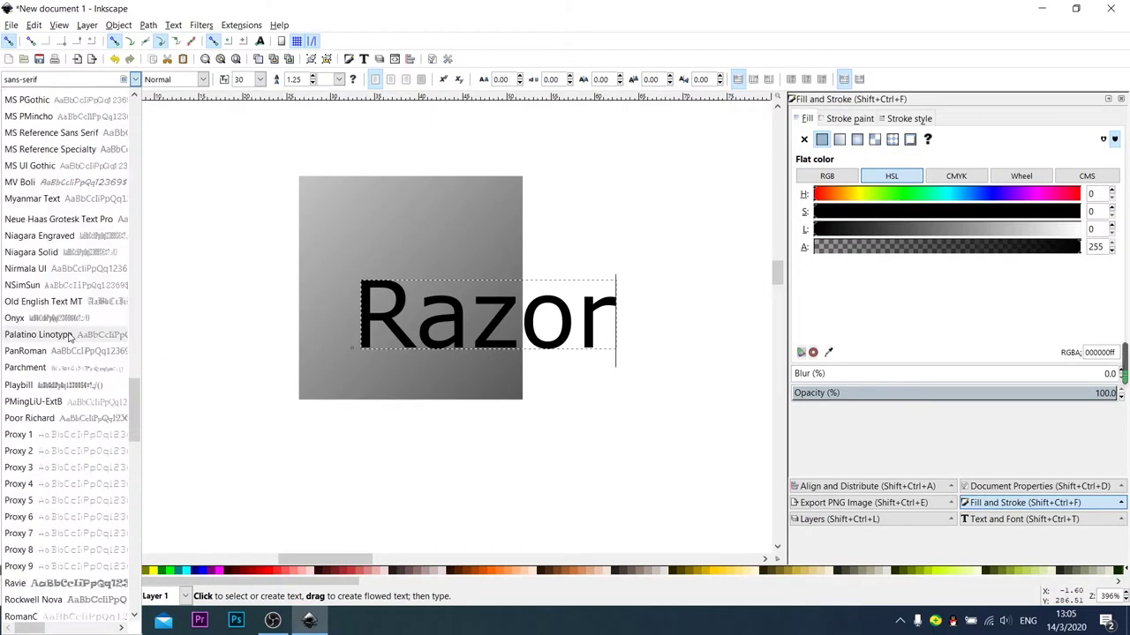
scroll(73, 336, up, 10)
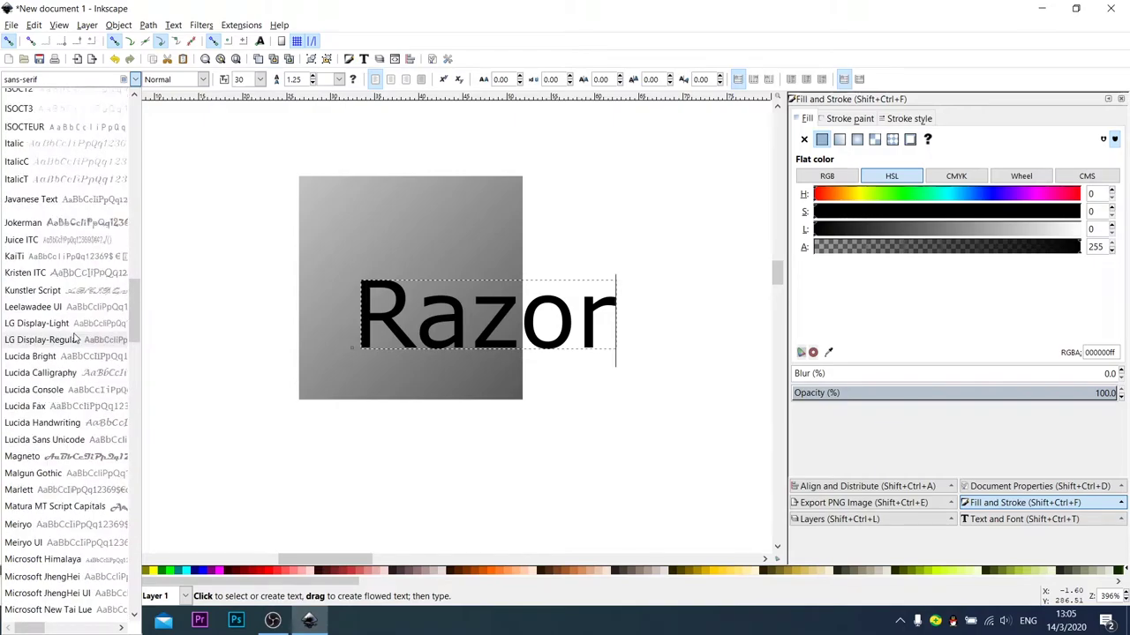
scroll(75, 336, up, 6)
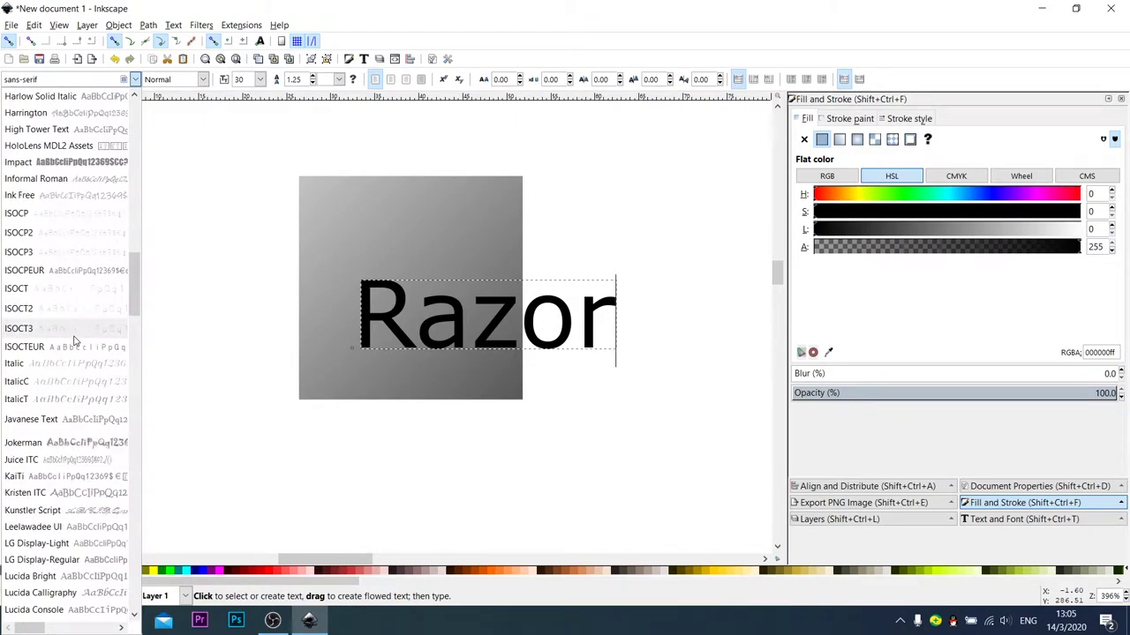
click(73, 164)
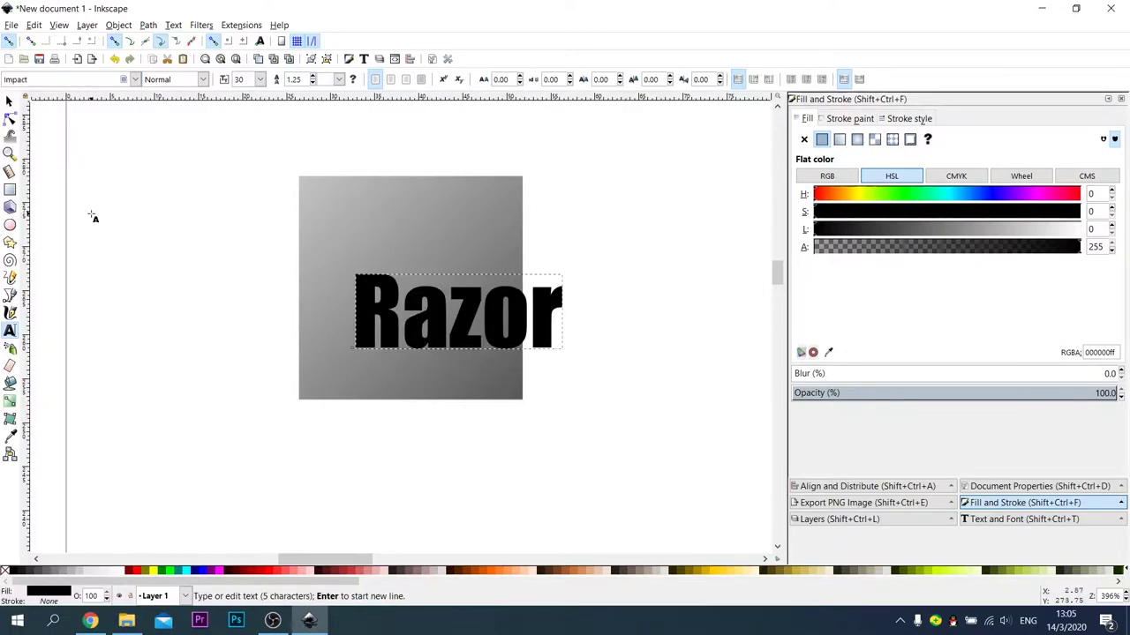
Make 'Razor' white with a black outline and a 24 pt font size
click(121, 574)
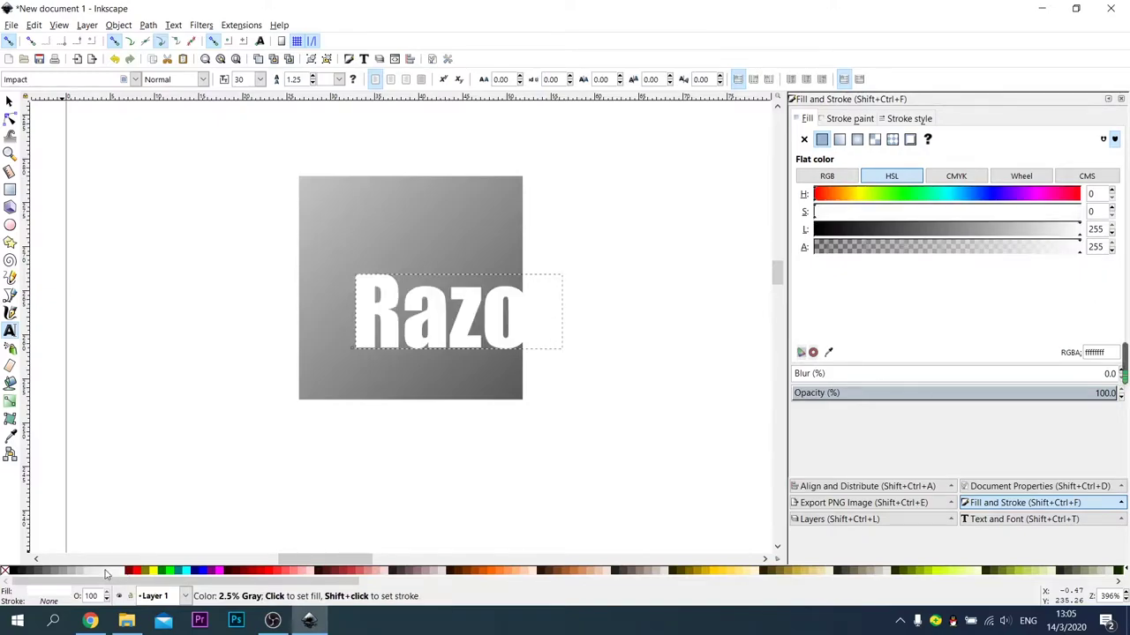
shift+click(12, 573)
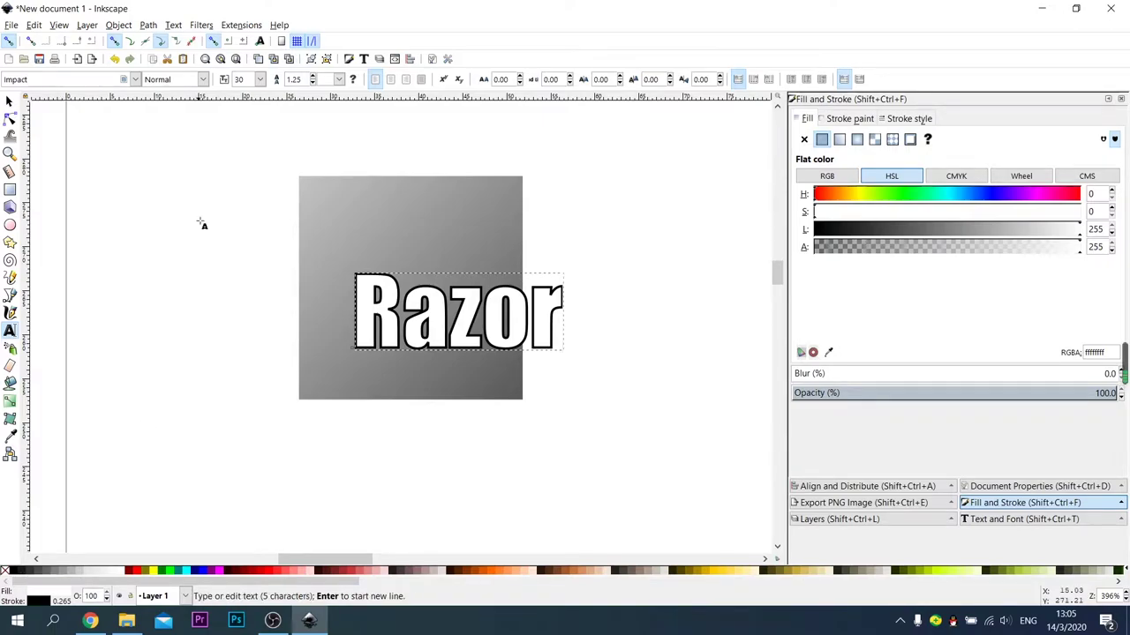
click(259, 79)
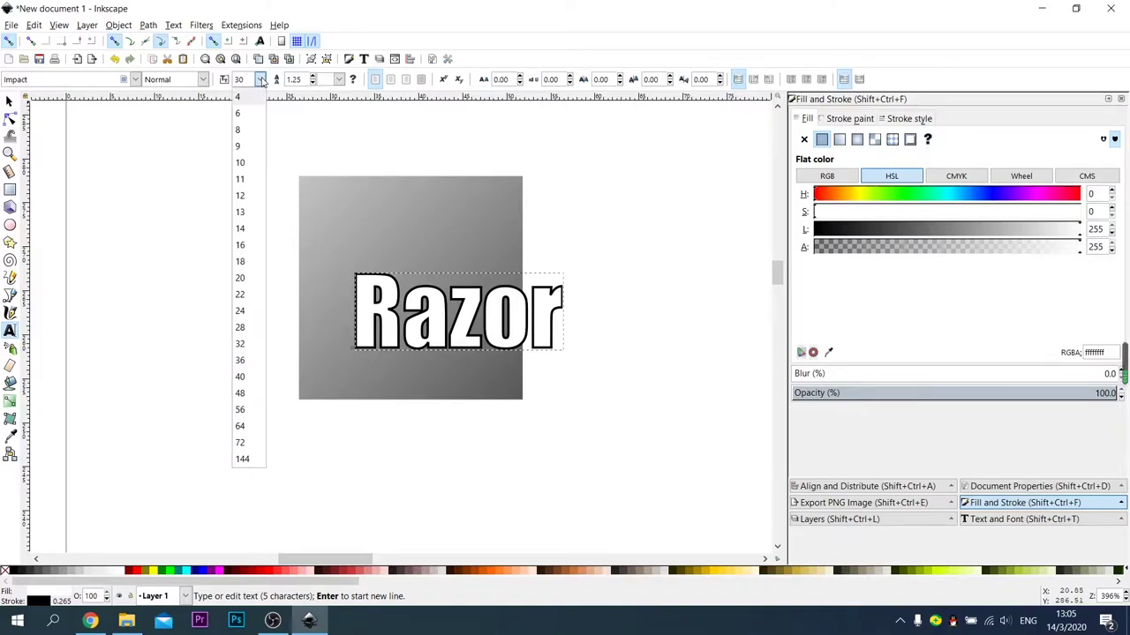
click(245, 311)
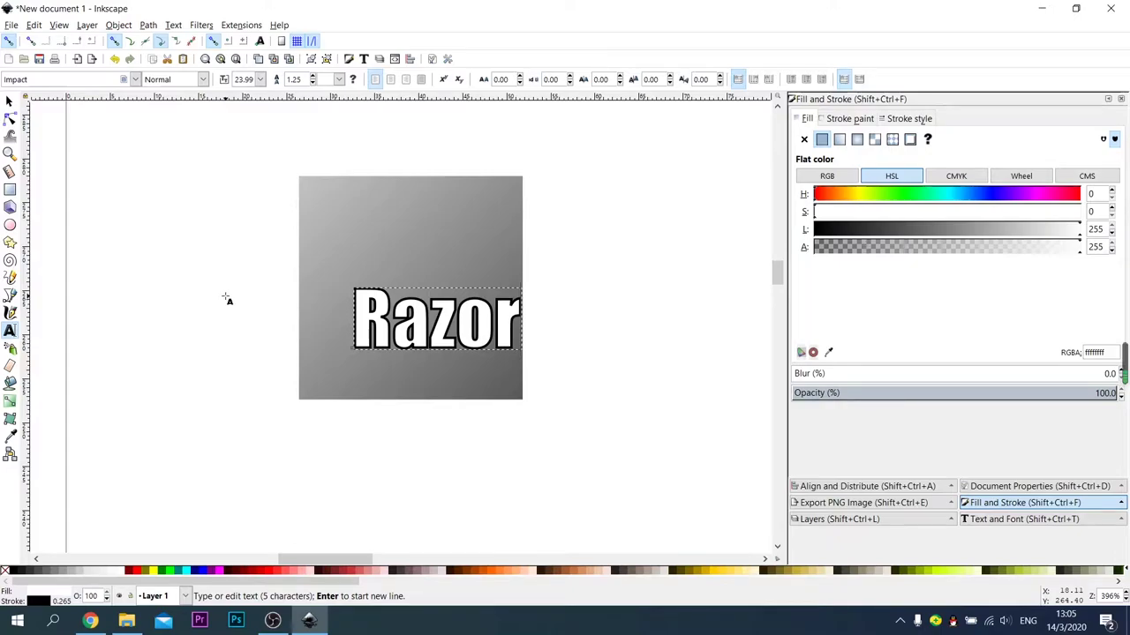
click(9, 101)
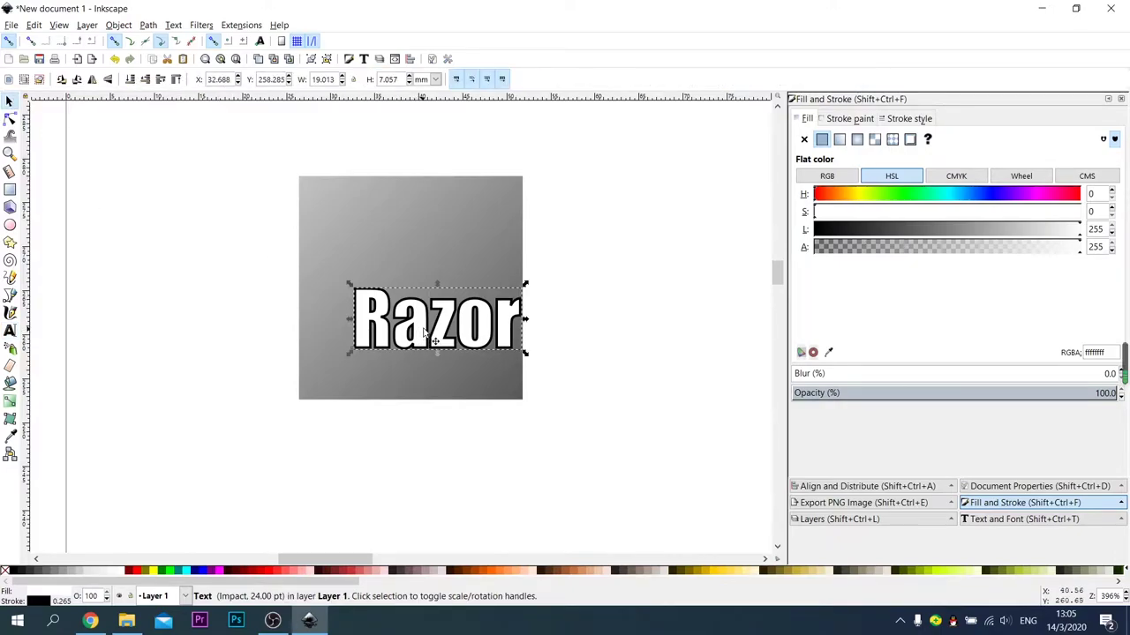
drag(432, 331, 429, 351)
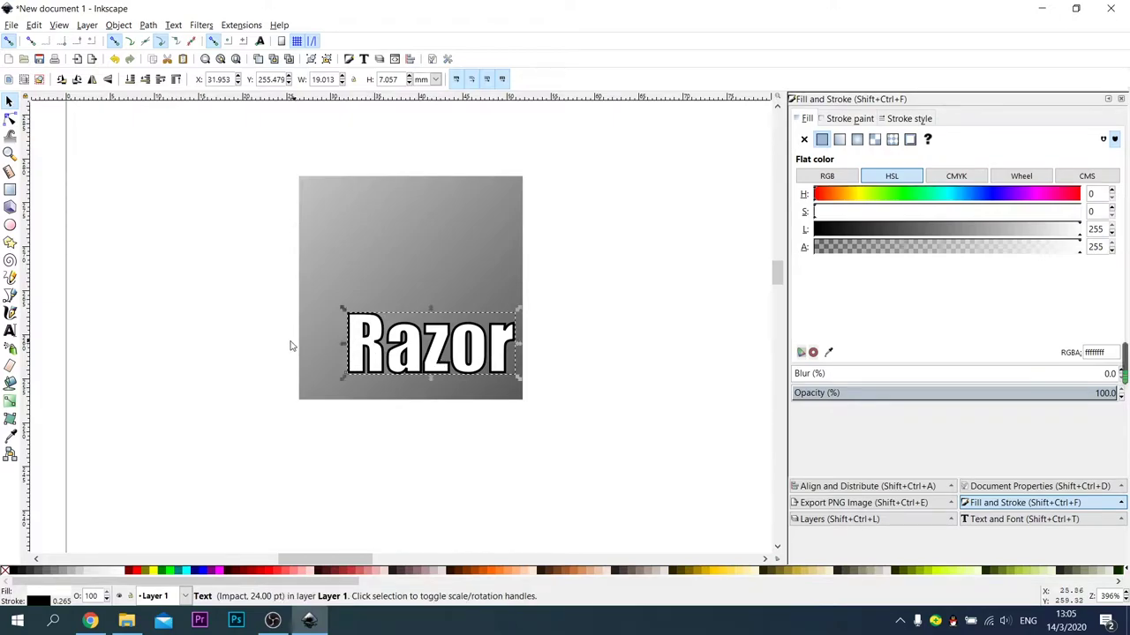
click(224, 347)
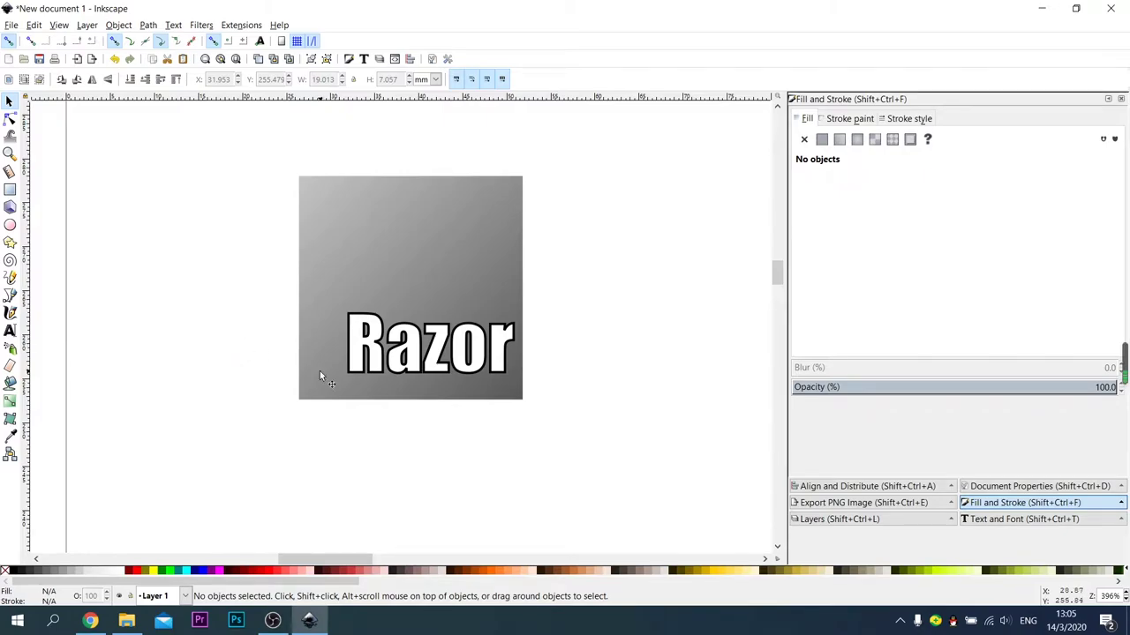
click(441, 360)
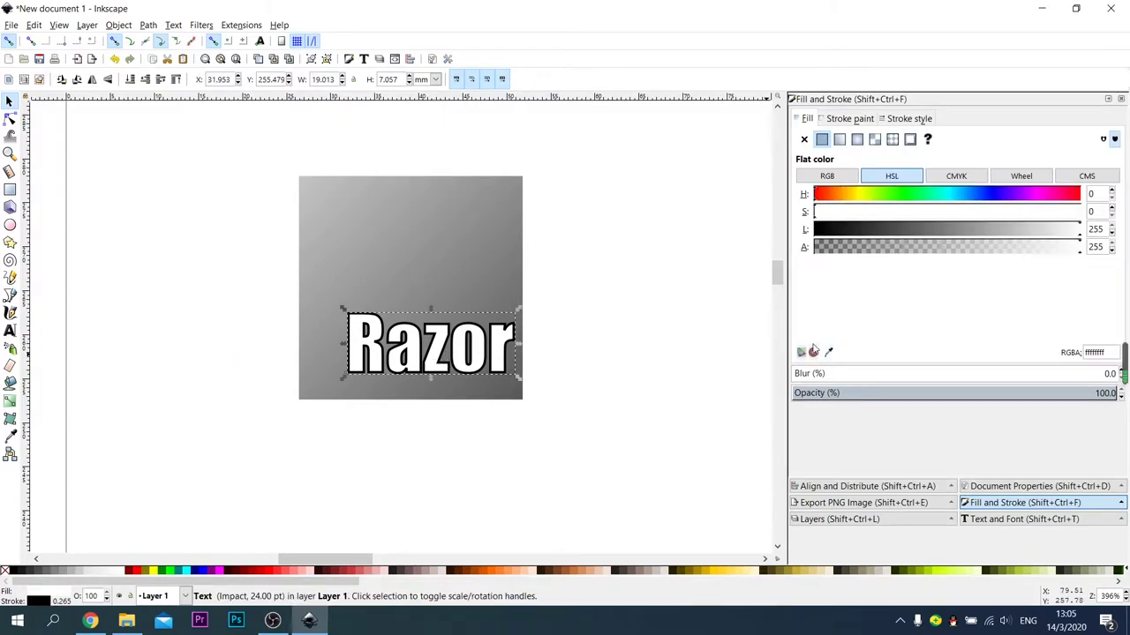
click(922, 122)
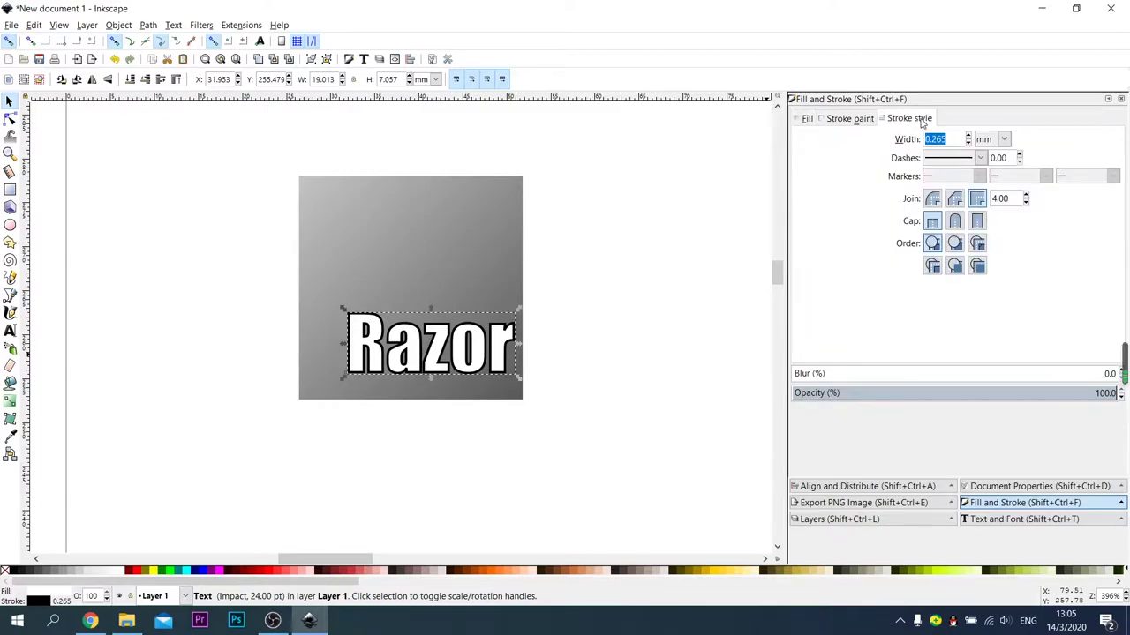
scroll(968, 150, up, 2)
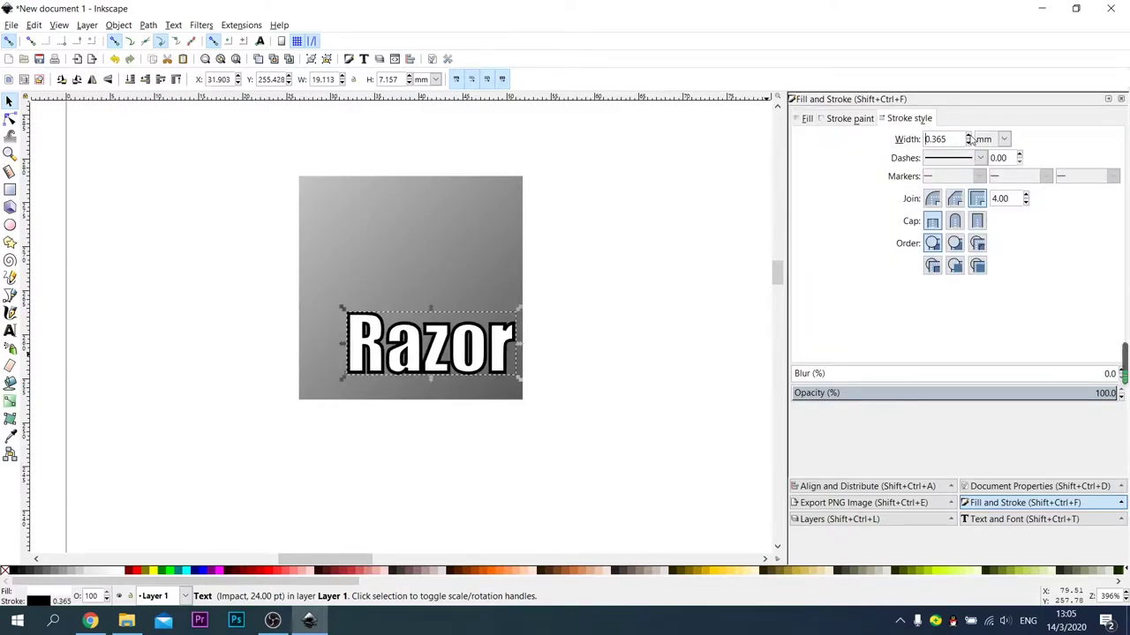
scroll(970, 147, down, 2)
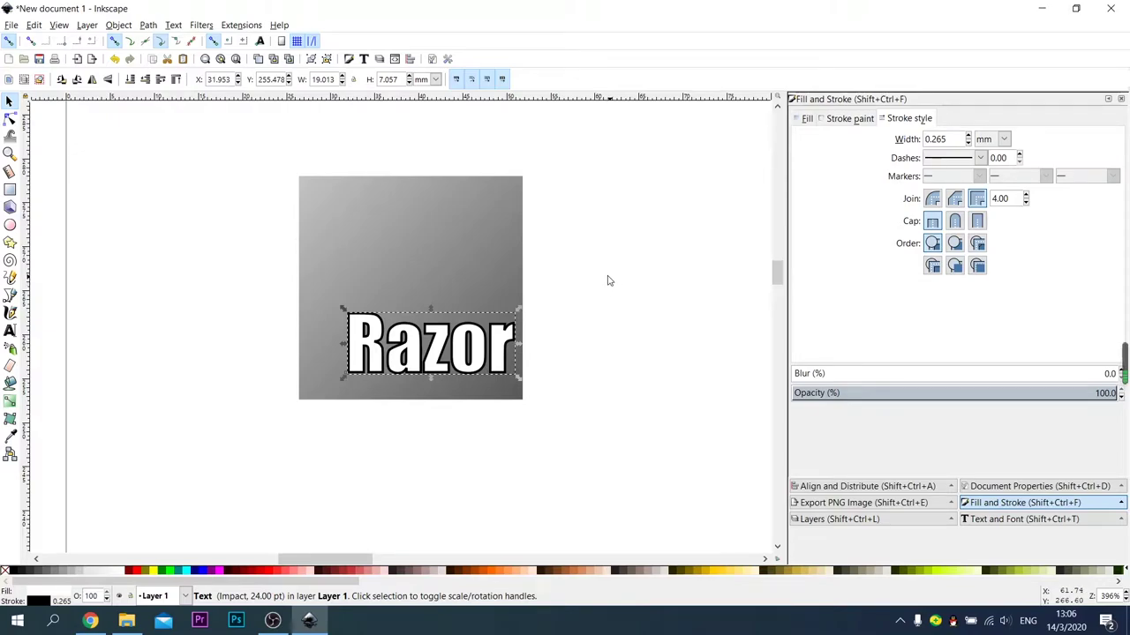
click(574, 275)
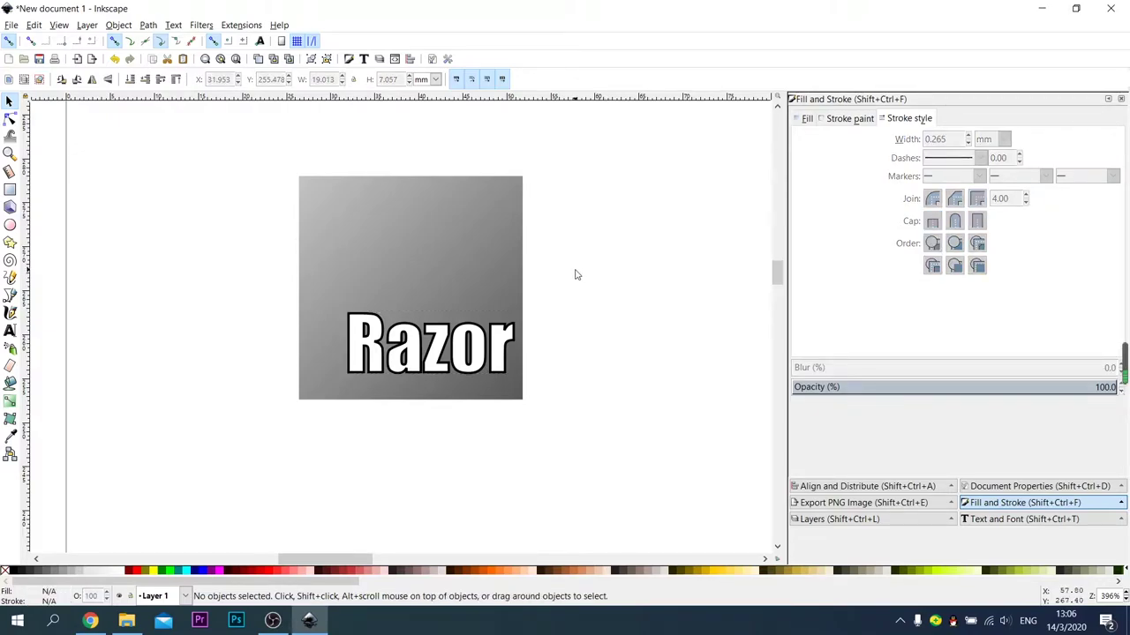
Centre 'Razor' horizontally on the square, aligned relative to the last selected object
click(409, 59)
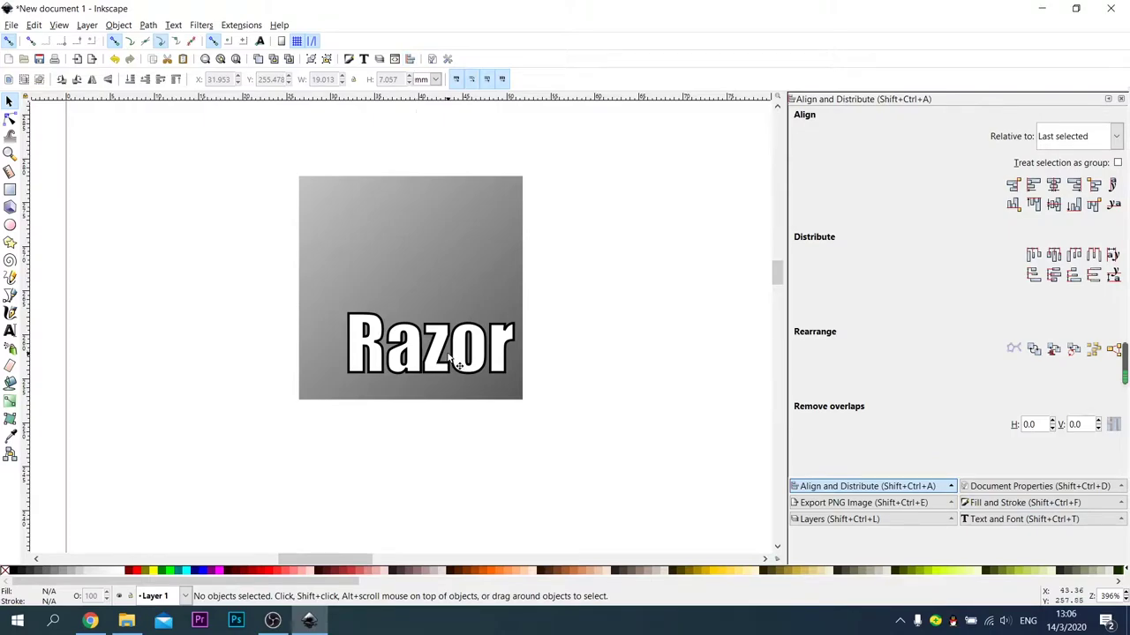
click(452, 360)
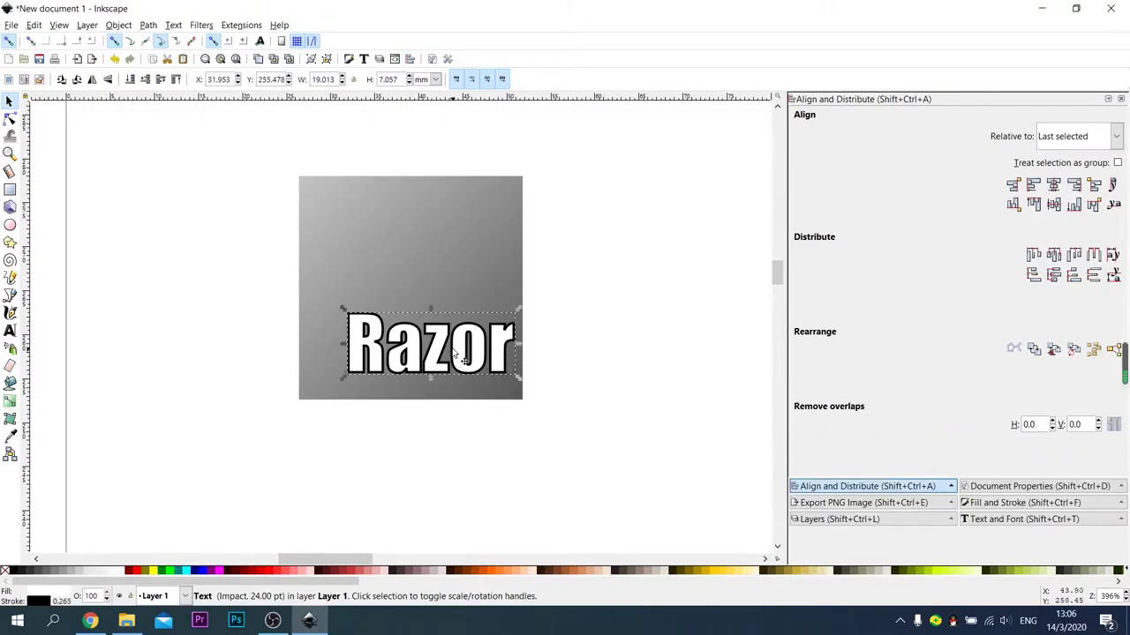
shift+click(473, 265)
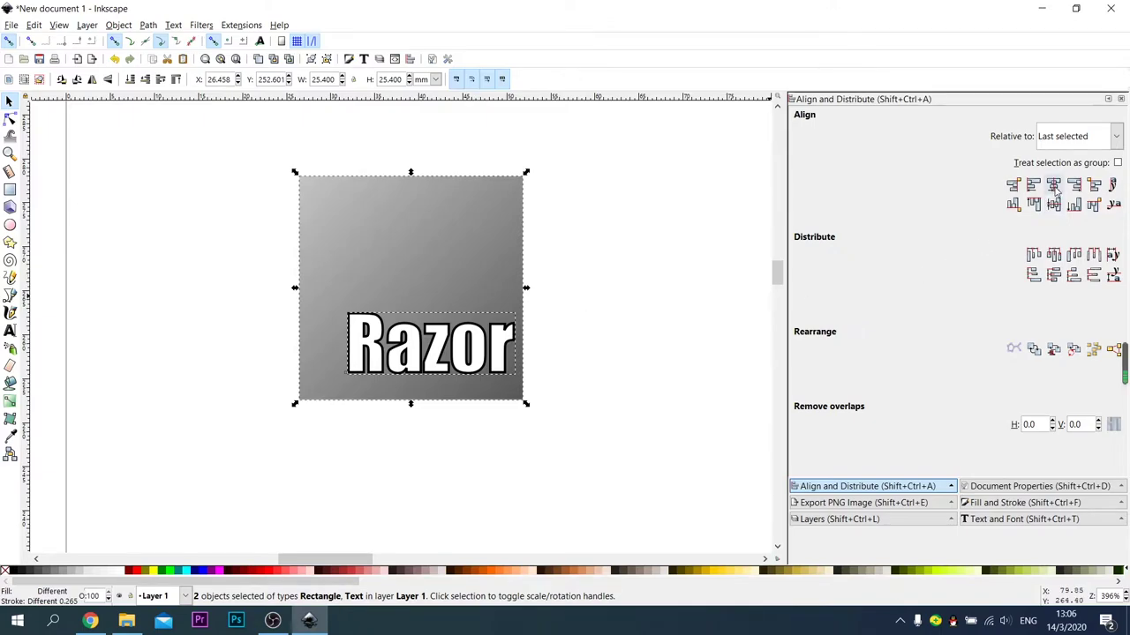
click(1115, 138)
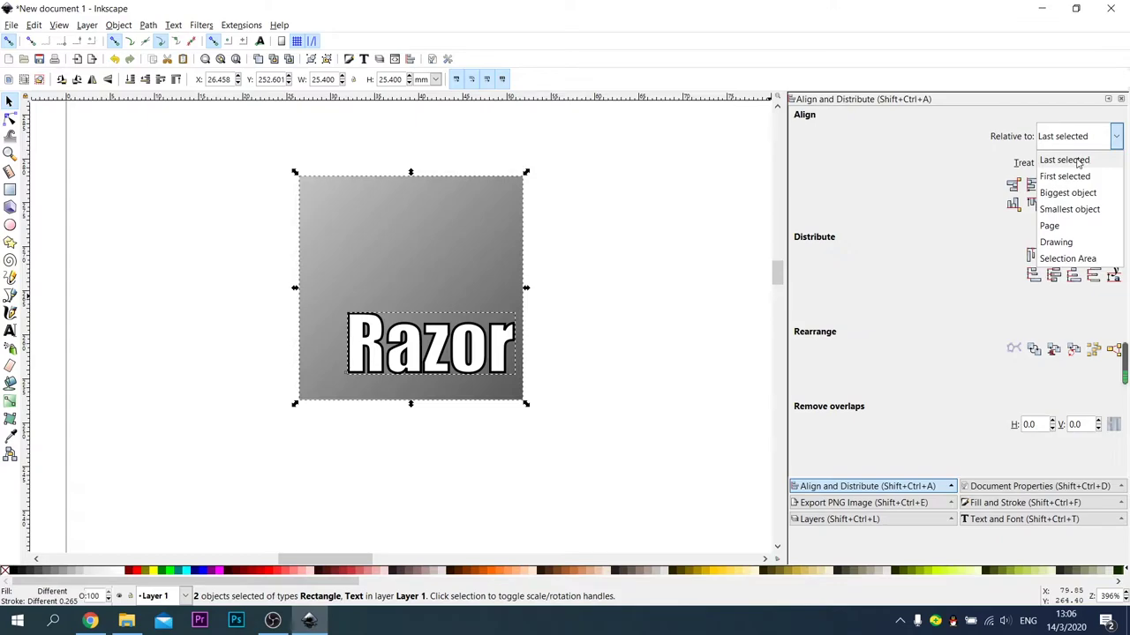
click(1078, 163)
click(1054, 185)
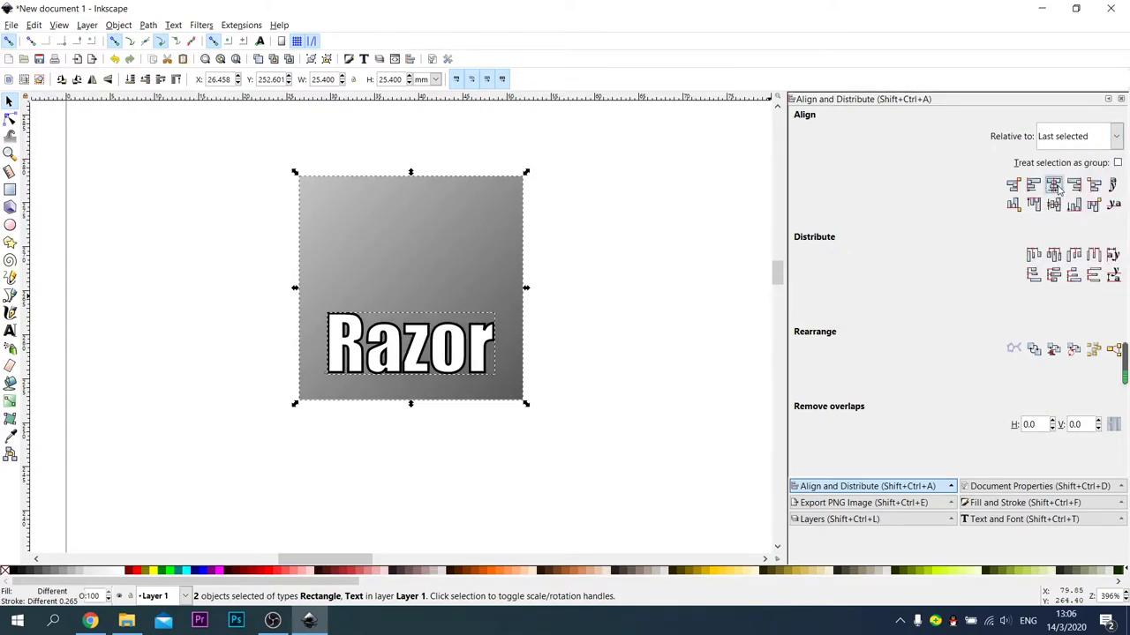
click(675, 320)
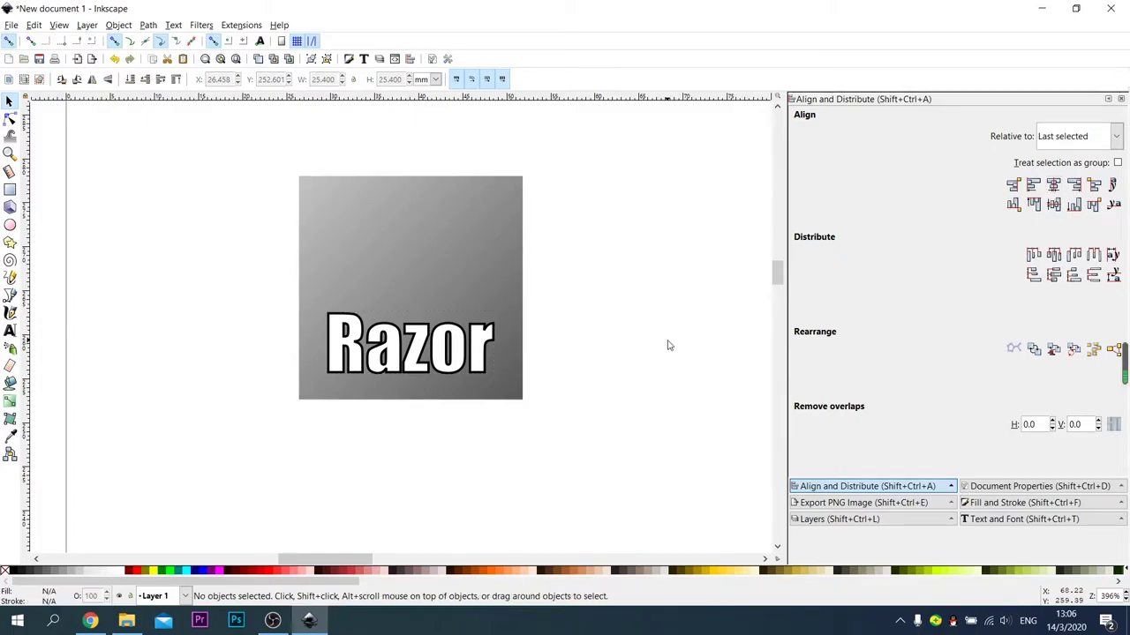
key(super+e)
Browse to C:\Program Files\Adobe\Adobe Premiere Pro CC 2018\PNG in File Explorer
click(383, 391)
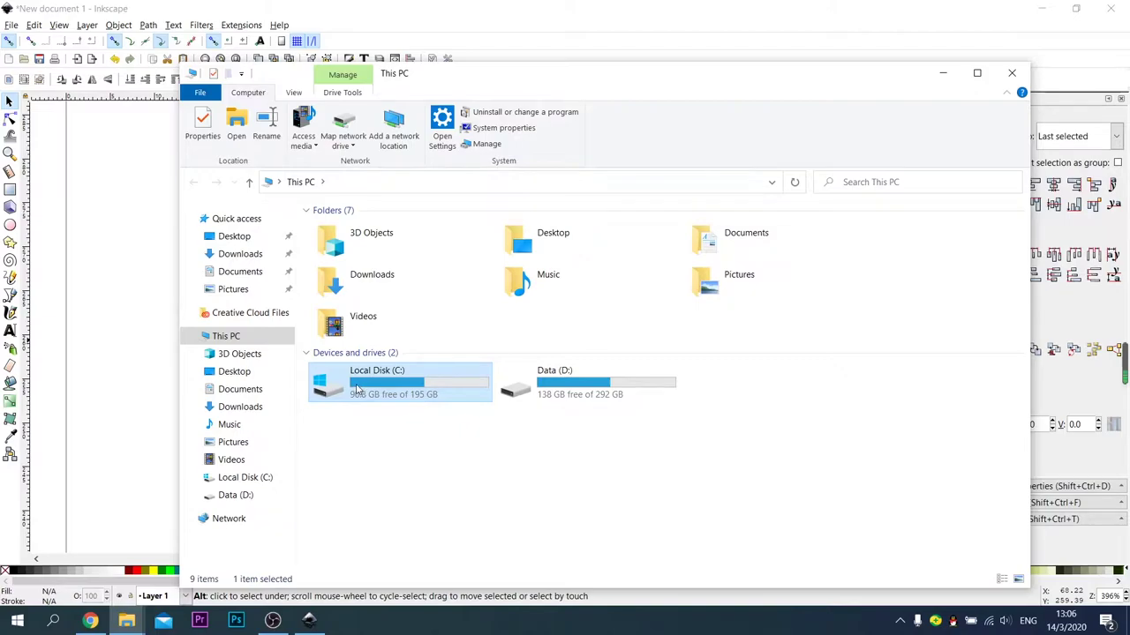
double_click(358, 391)
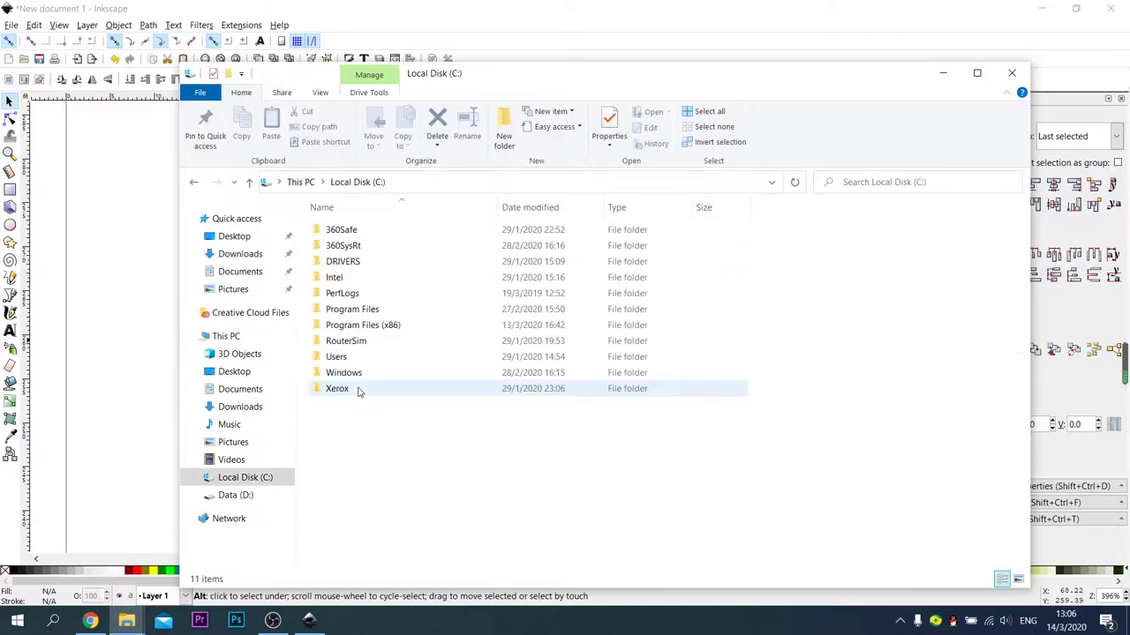
double_click(372, 311)
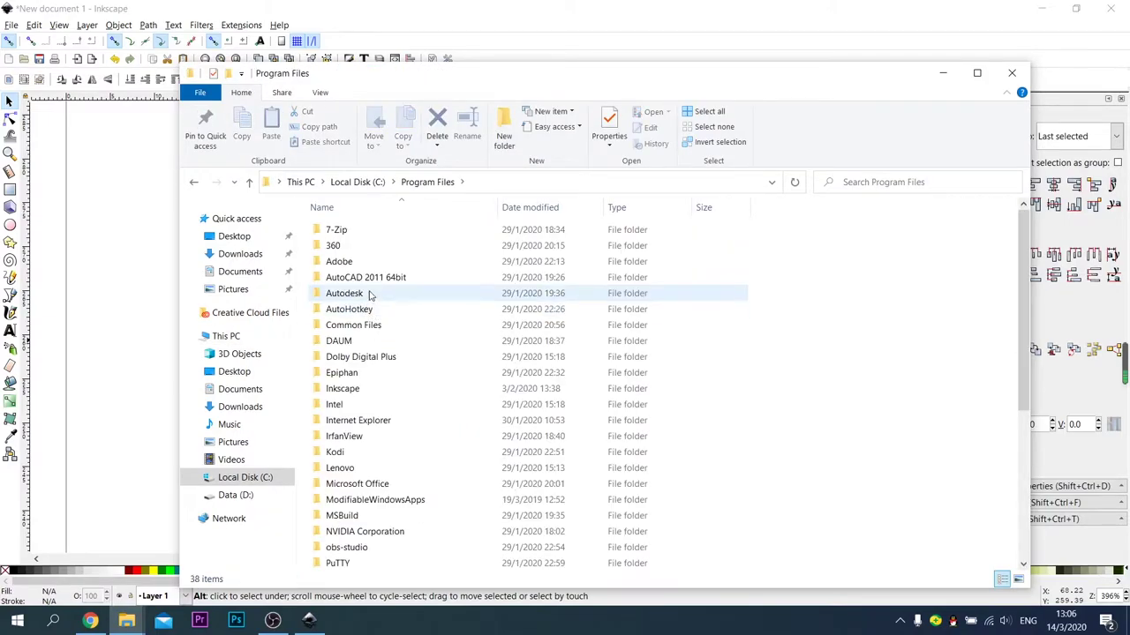
double_click(352, 265)
click(366, 279)
double_click(365, 281)
scroll(376, 318, down, 2)
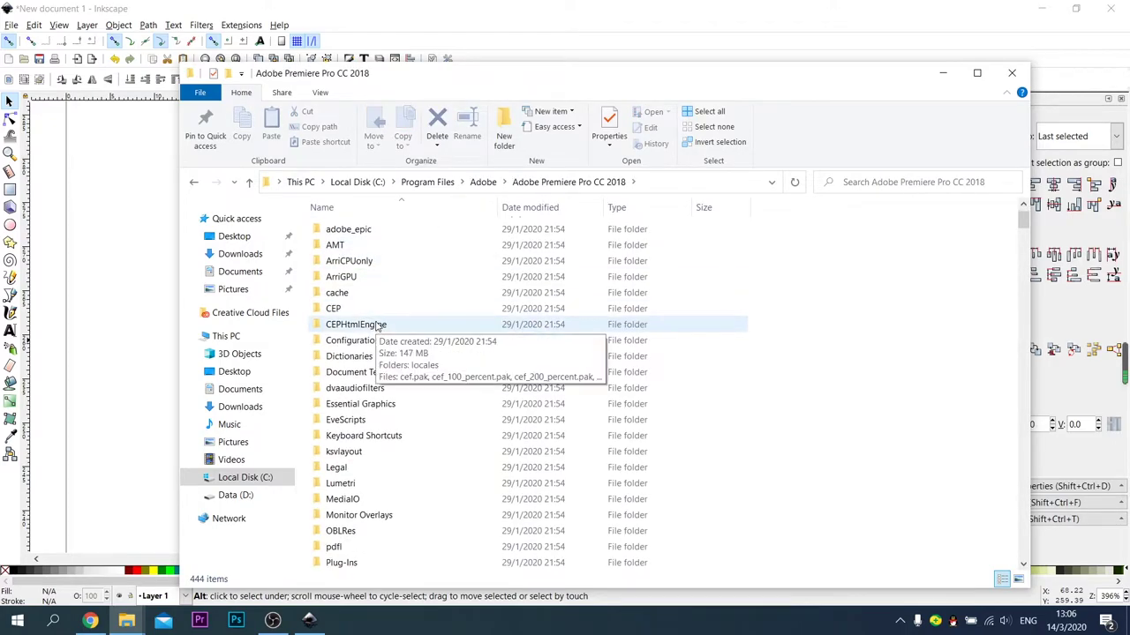
scroll(375, 345, down, 1)
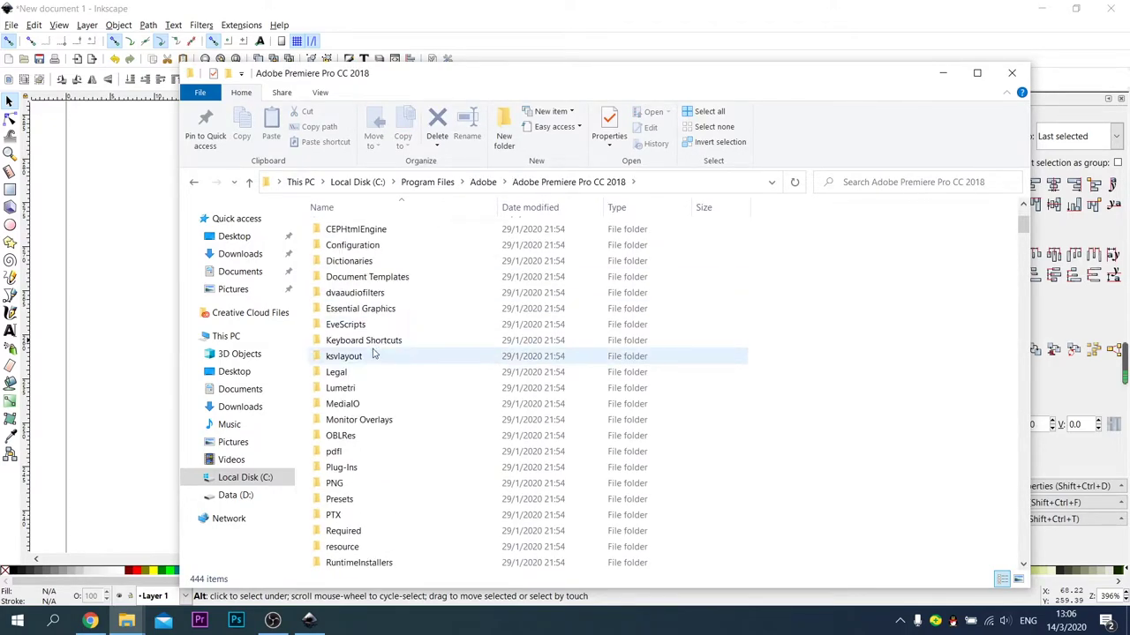
double_click(358, 487)
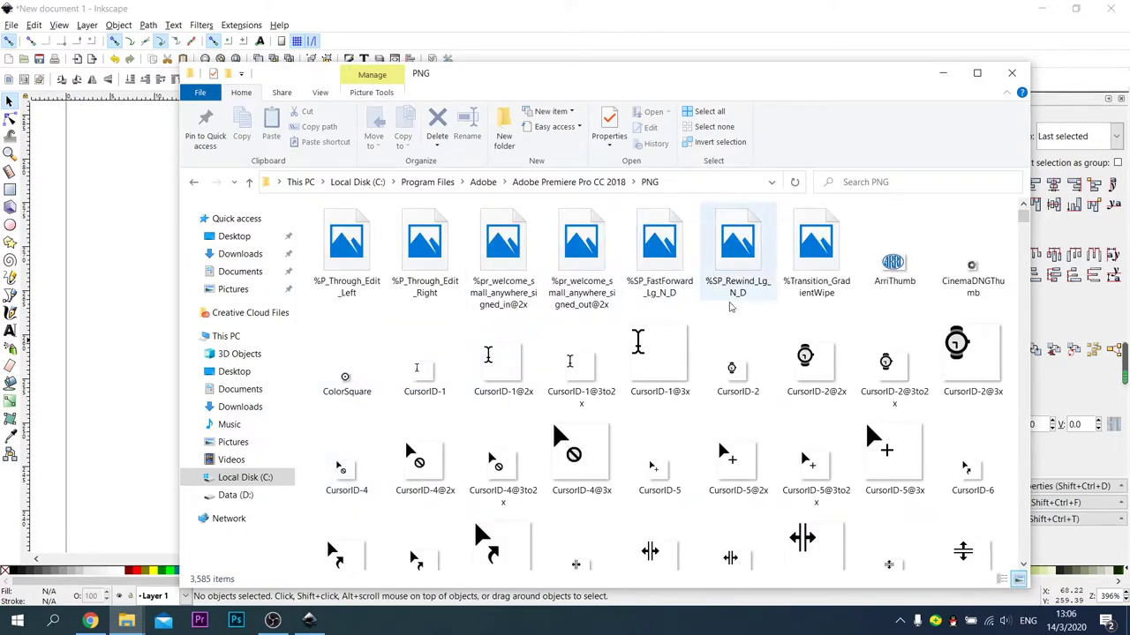
scroll(959, 404, down, 3)
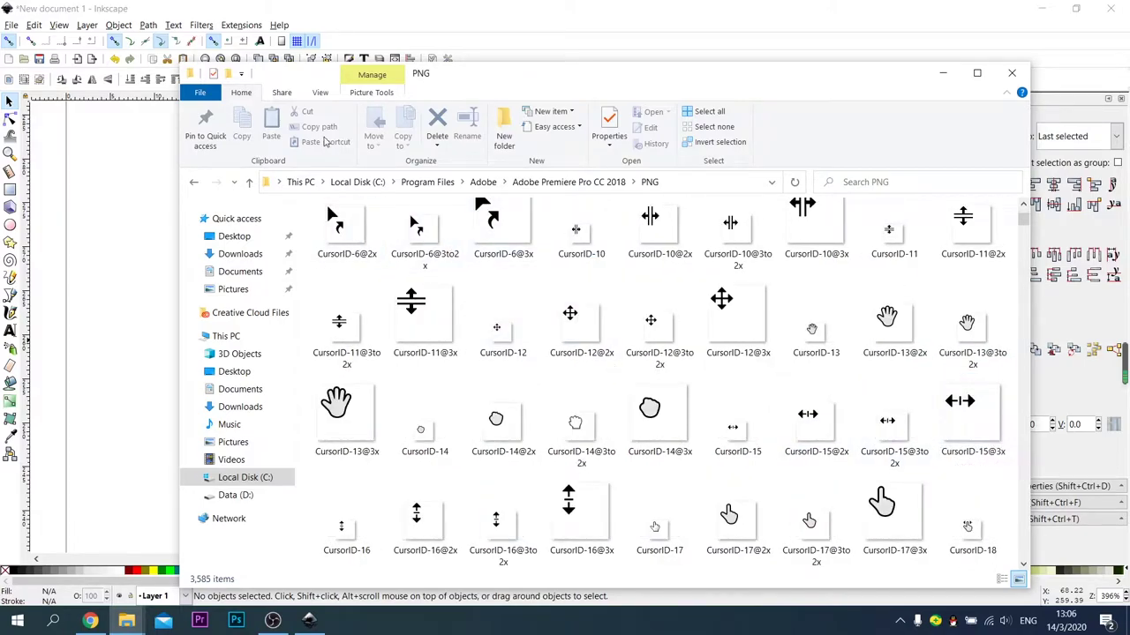
Show the PNG folder as medium icons and copy its folder path
click(319, 93)
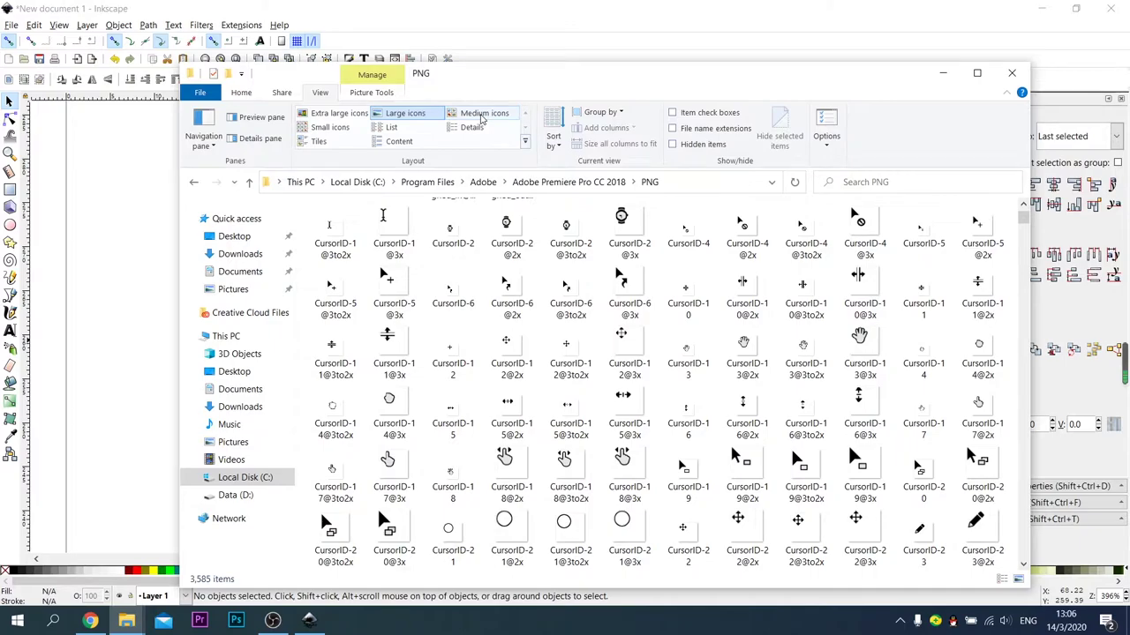
click(476, 116)
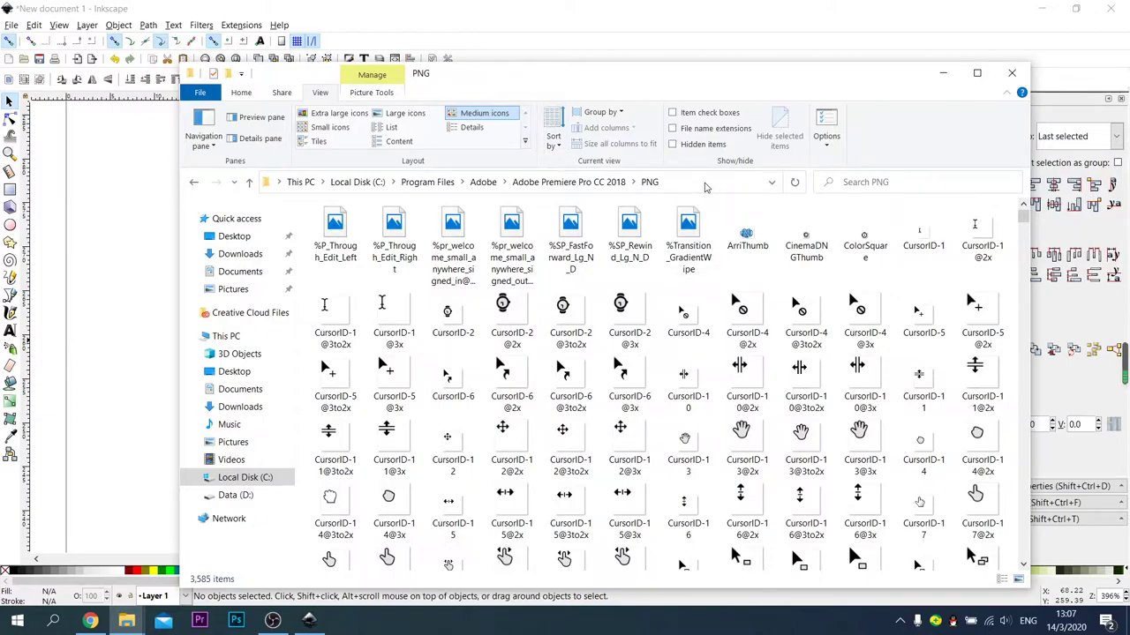
click(705, 182)
key(ctrl+c)
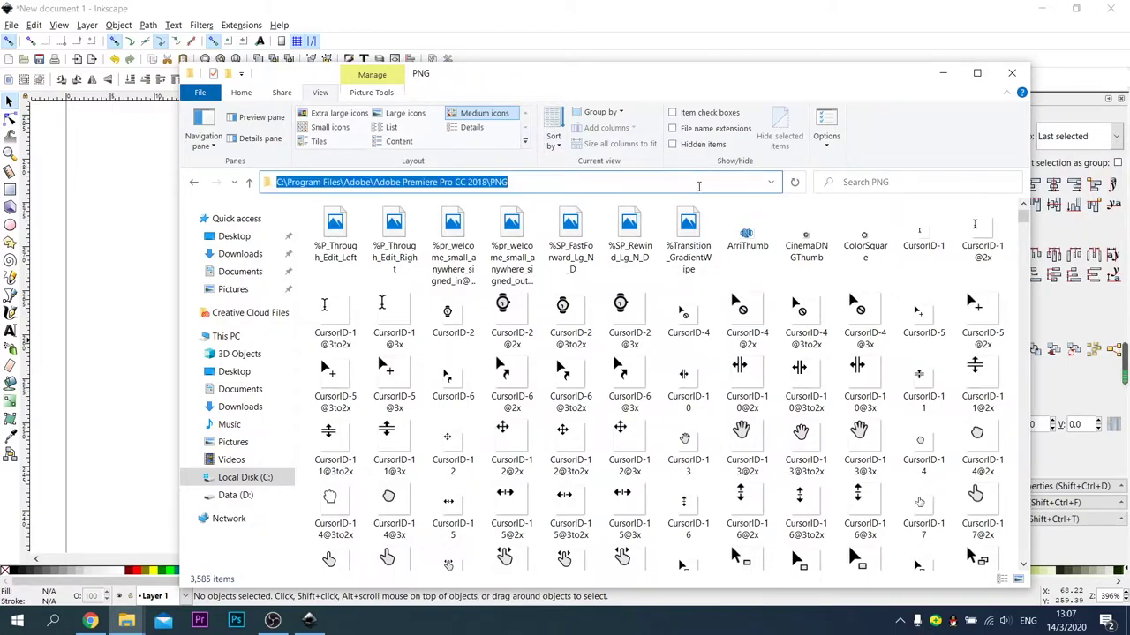
key(super+e)
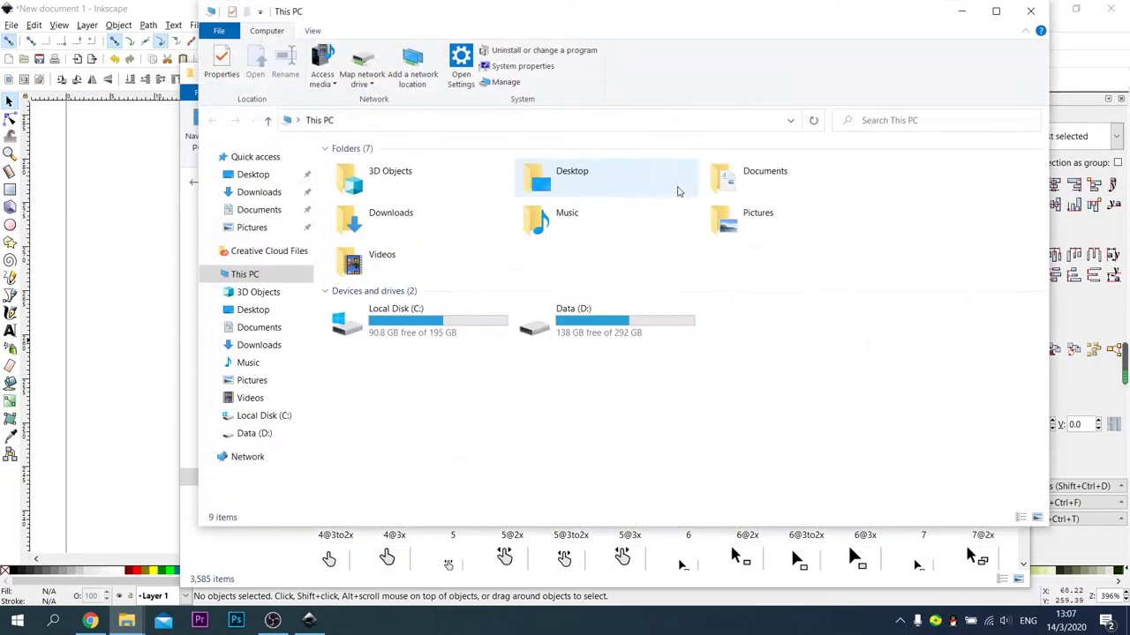
Navigate the new window from the PNG folder path to Premiere Pro CC 2018's SVG folder
click(500, 120)
key(ctrl+v)
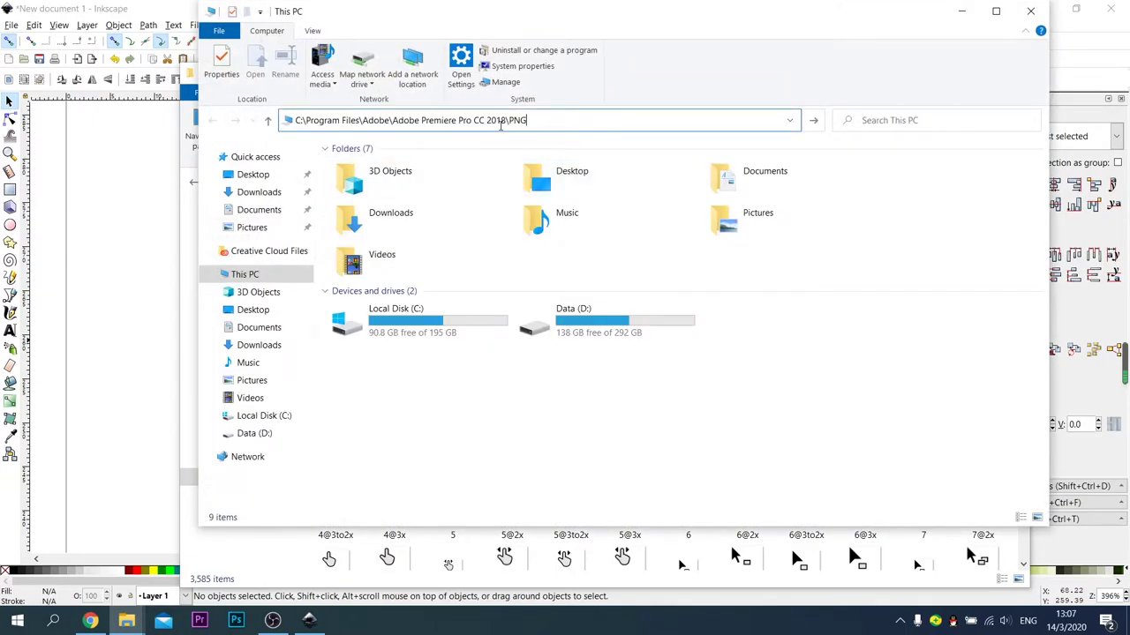
key(BackSpace)
key(BackSpace)
key(BackSpace)
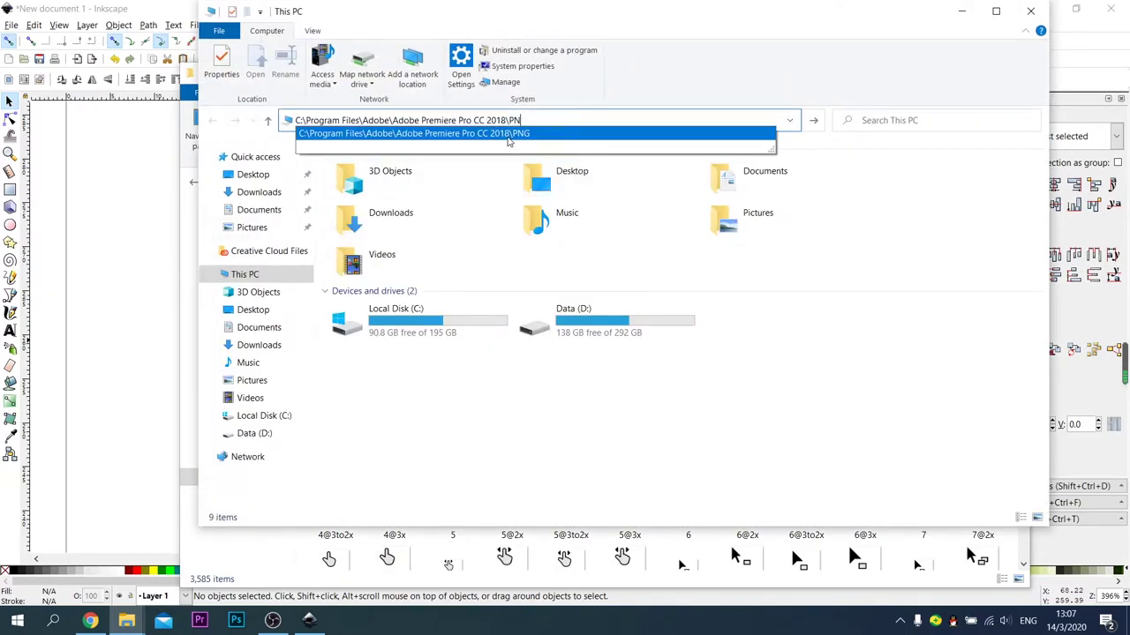
key(Return)
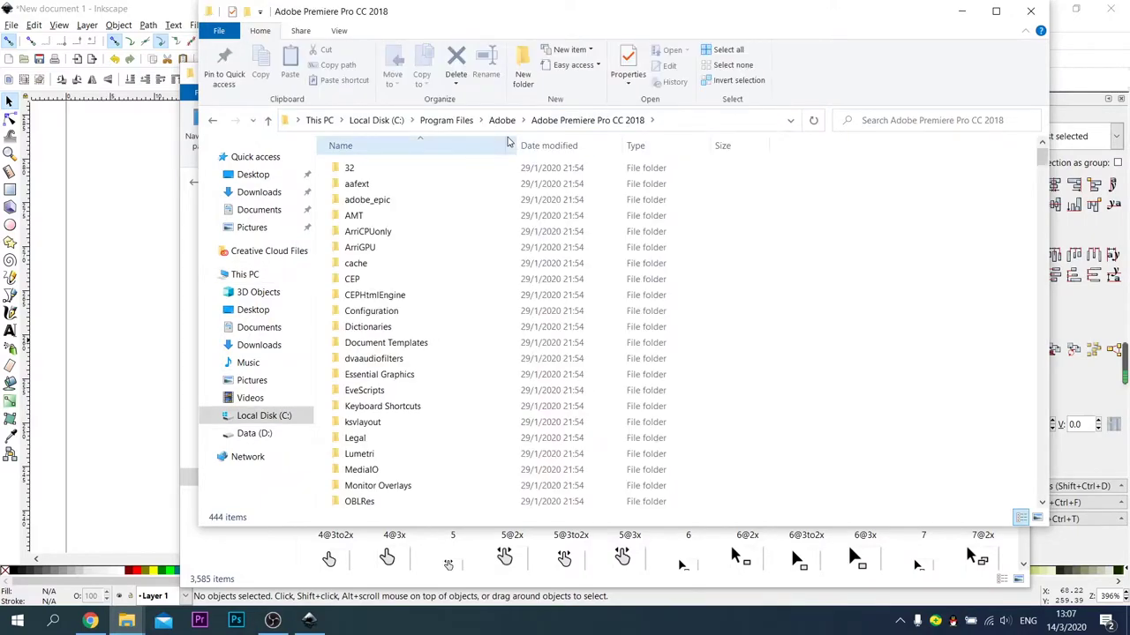
scroll(433, 334, down, 4)
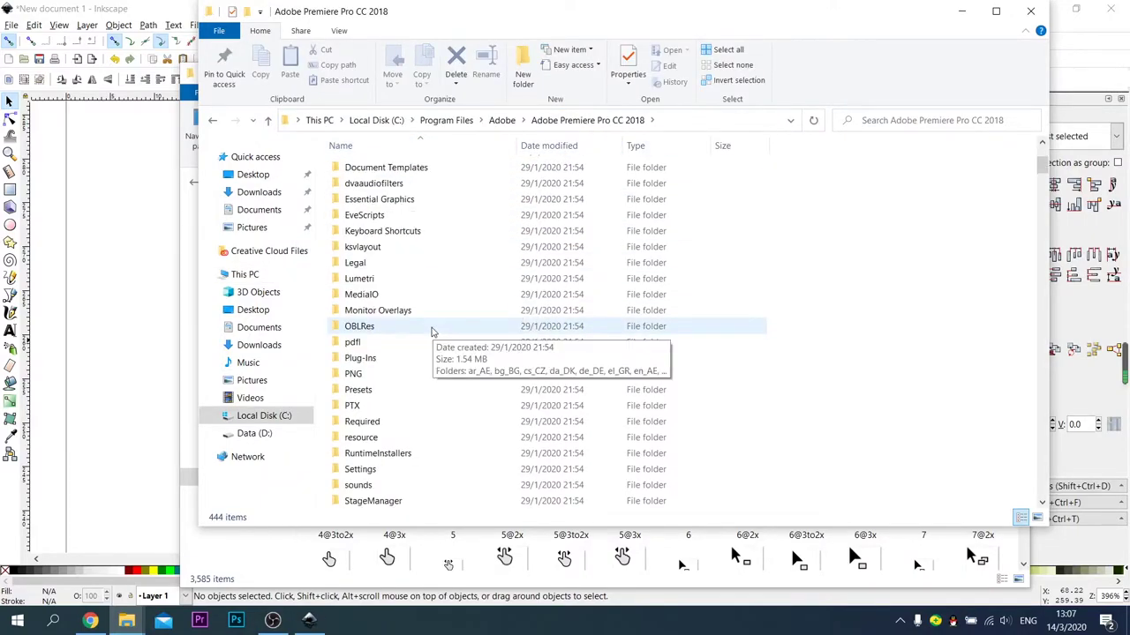
scroll(396, 380, down, 1)
double_click(367, 474)
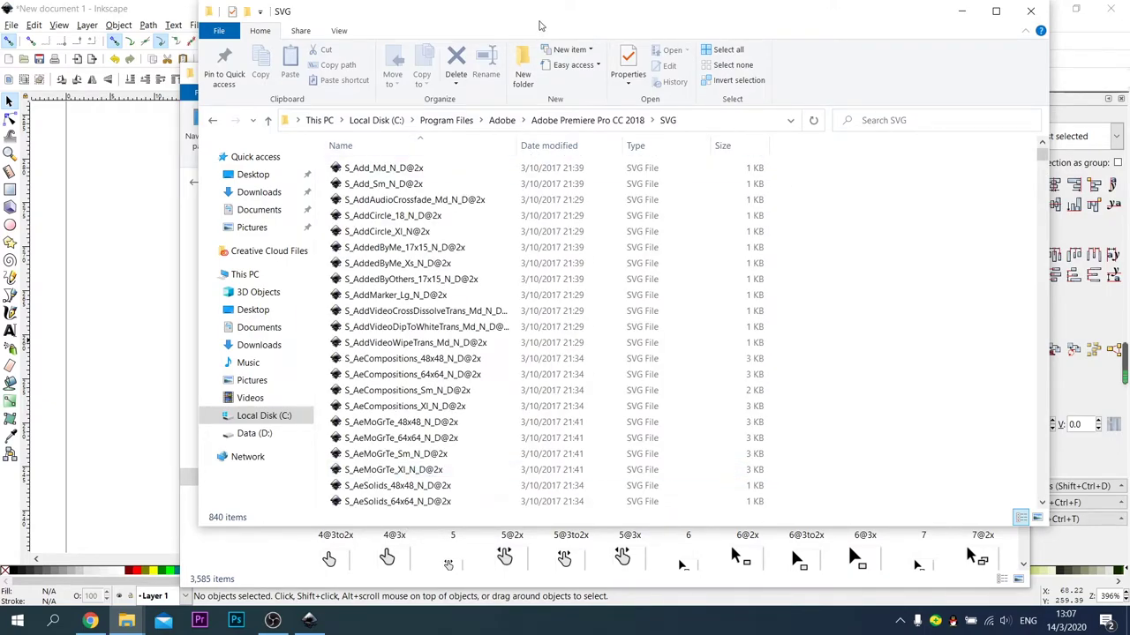
Snap the SVG window to the right half and the PNG window to the left
drag(540, 24, 1128, 27)
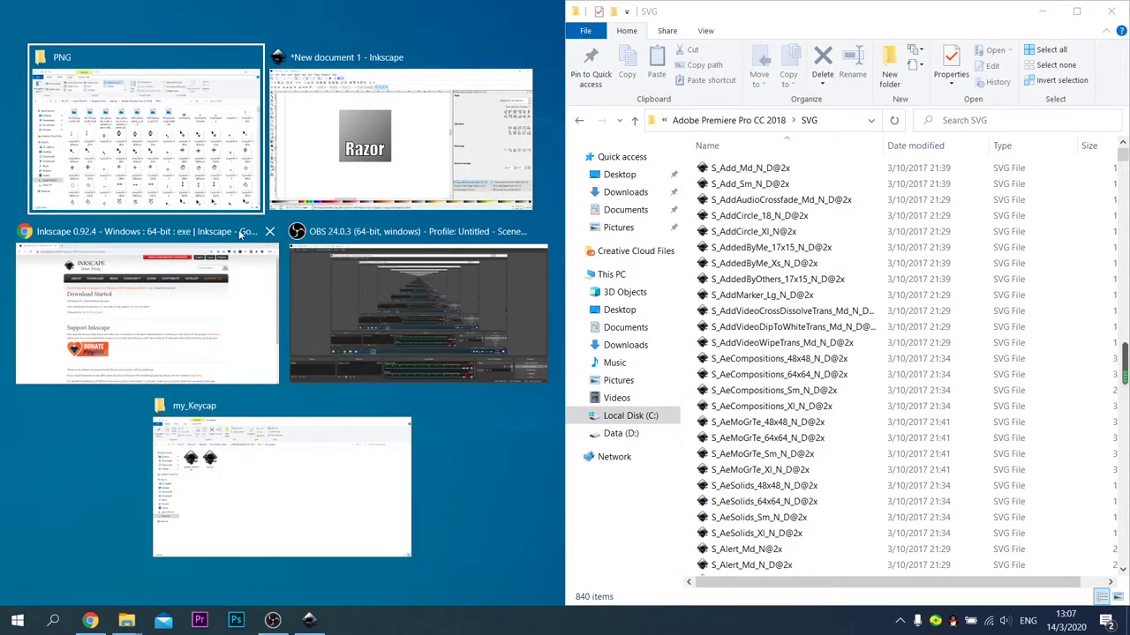
click(192, 165)
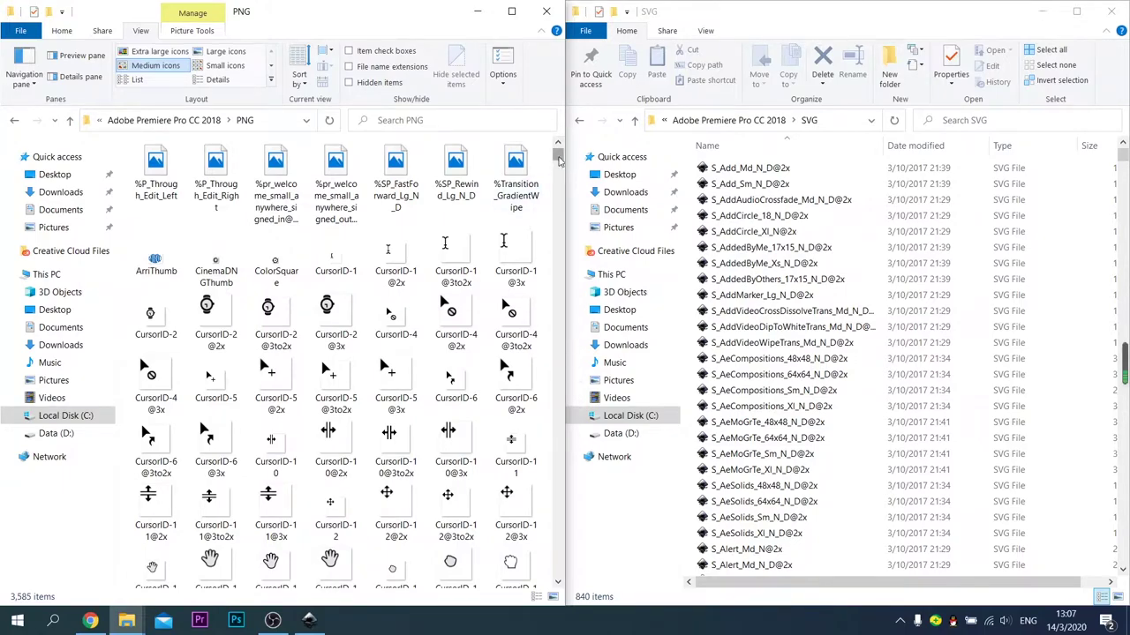
scroll(519, 212, down, 15)
Find the razor icon among the PNG previews and check its name, SP_Razor_Lg_S_D@2x
scroll(521, 291, down, 15)
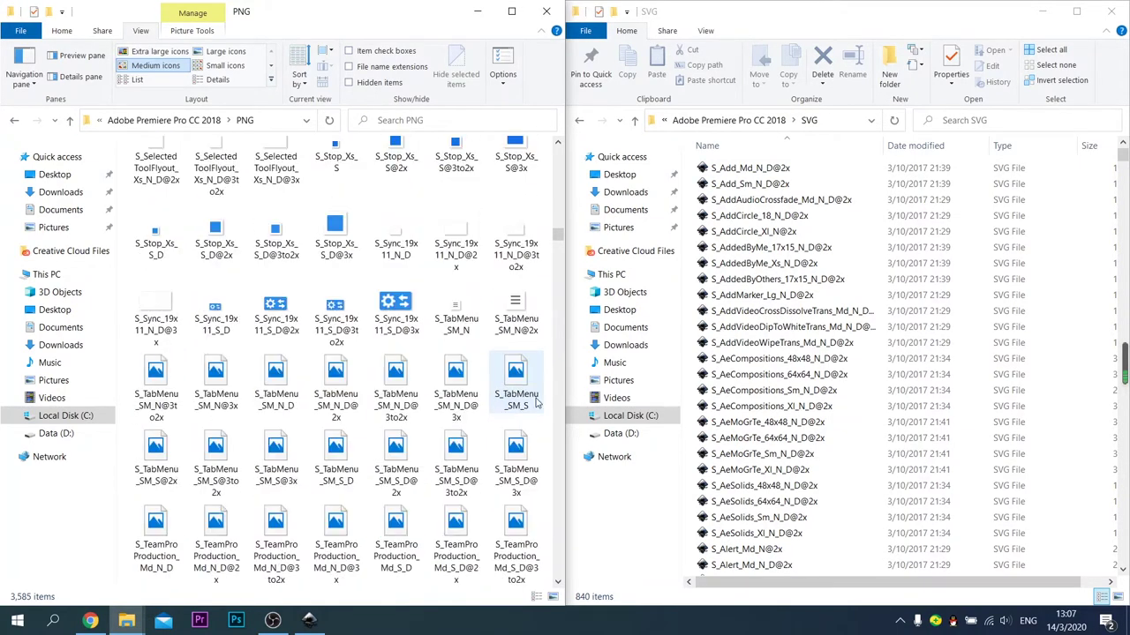
scroll(537, 401, down, 4)
scroll(533, 388, down, 5)
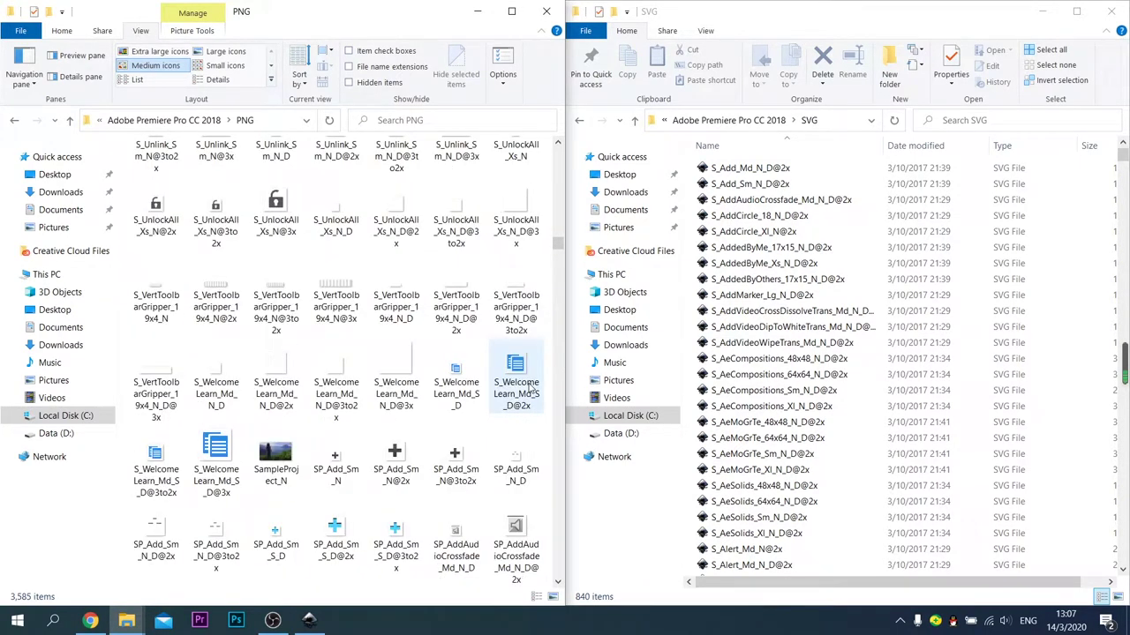
scroll(532, 391, down, 6)
scroll(529, 379, up, 5)
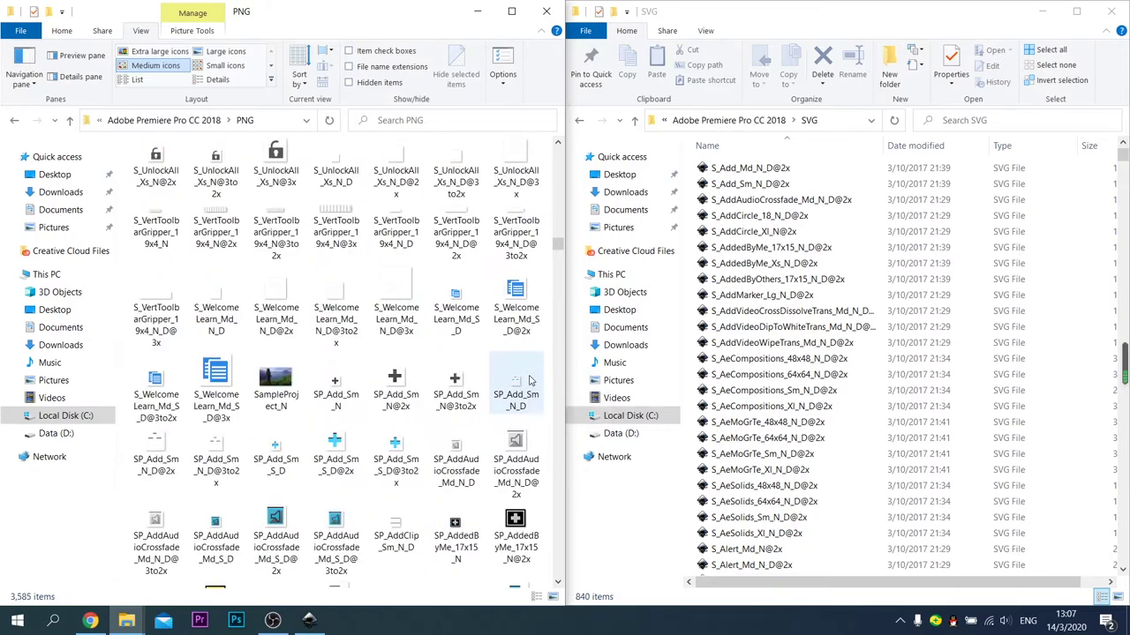
scroll(530, 381, up, 10)
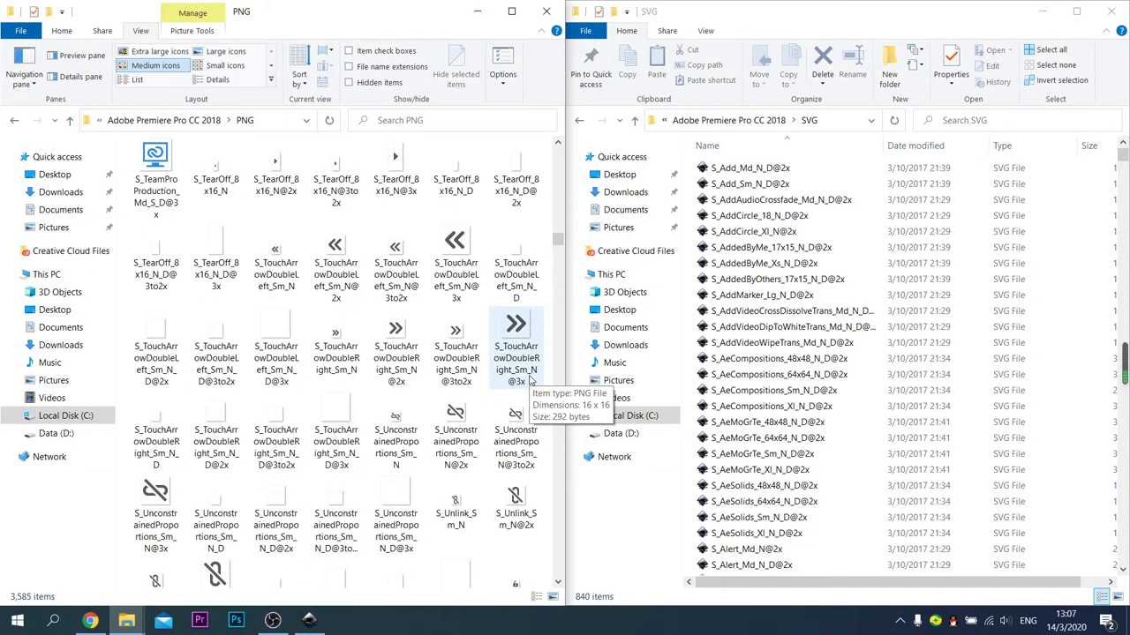
scroll(531, 379, up, 6)
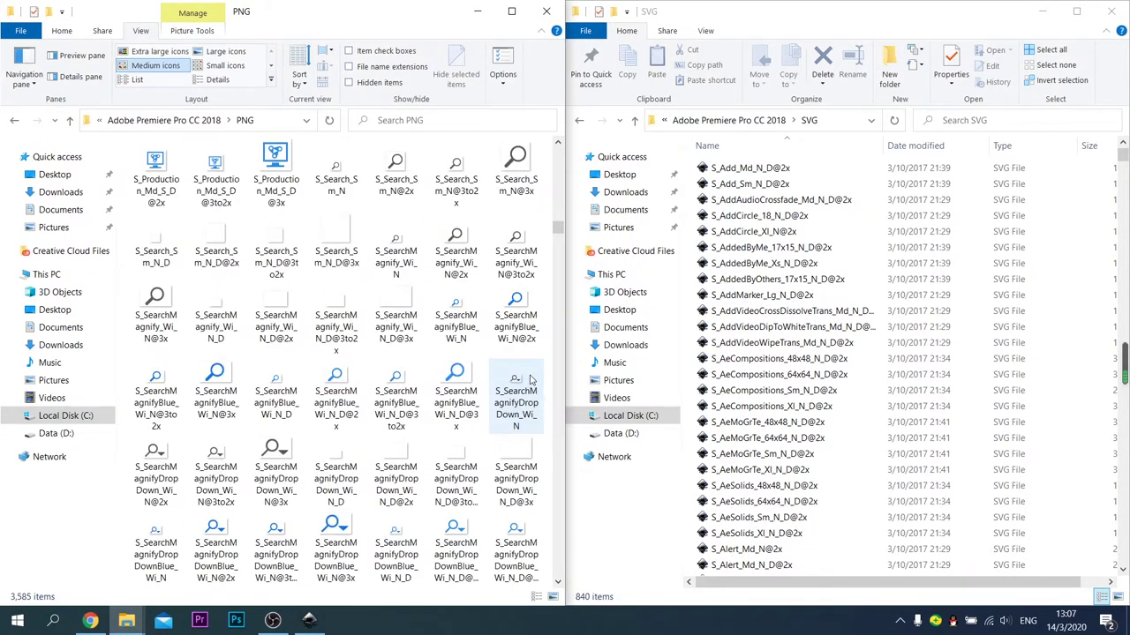
scroll(530, 377, down, 12)
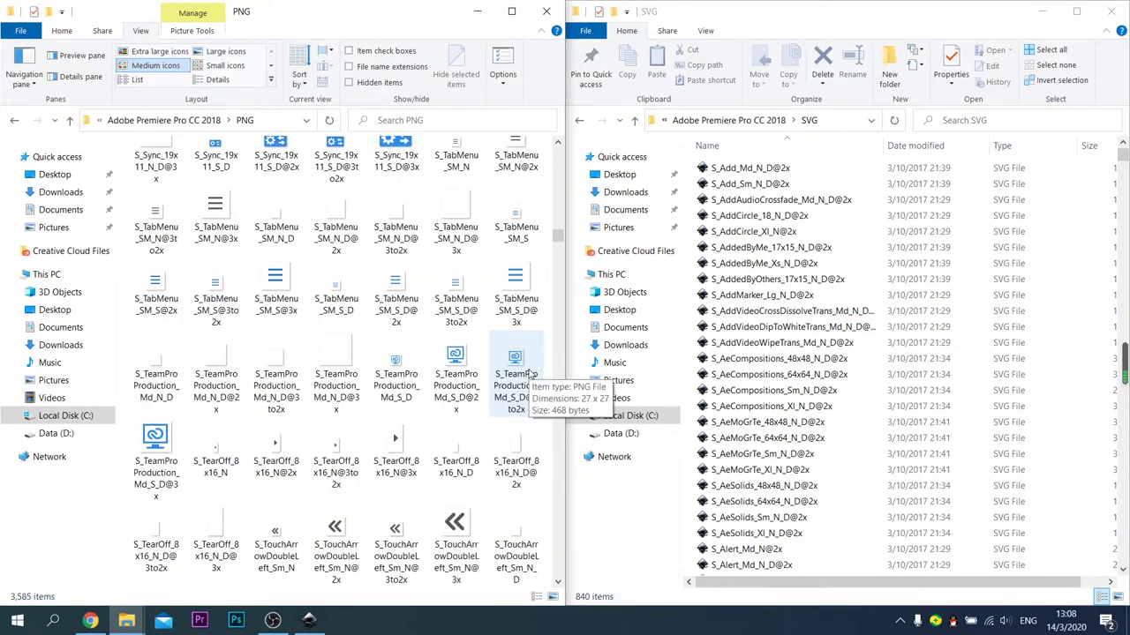
scroll(484, 423, down, 12)
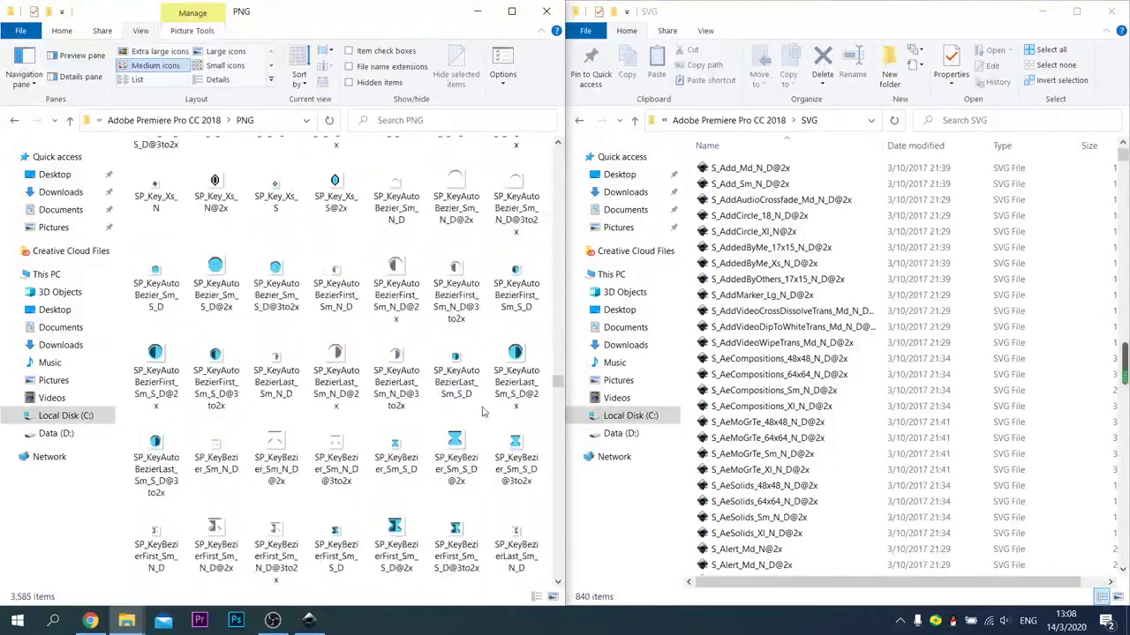
scroll(484, 423, down, 10)
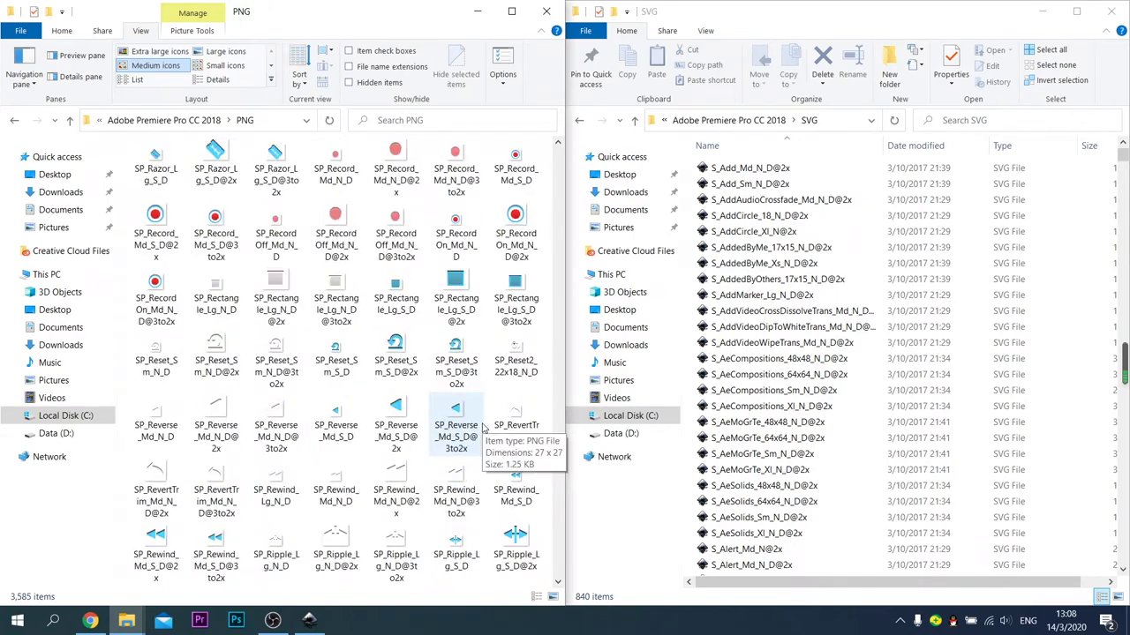
scroll(482, 428, up, 3)
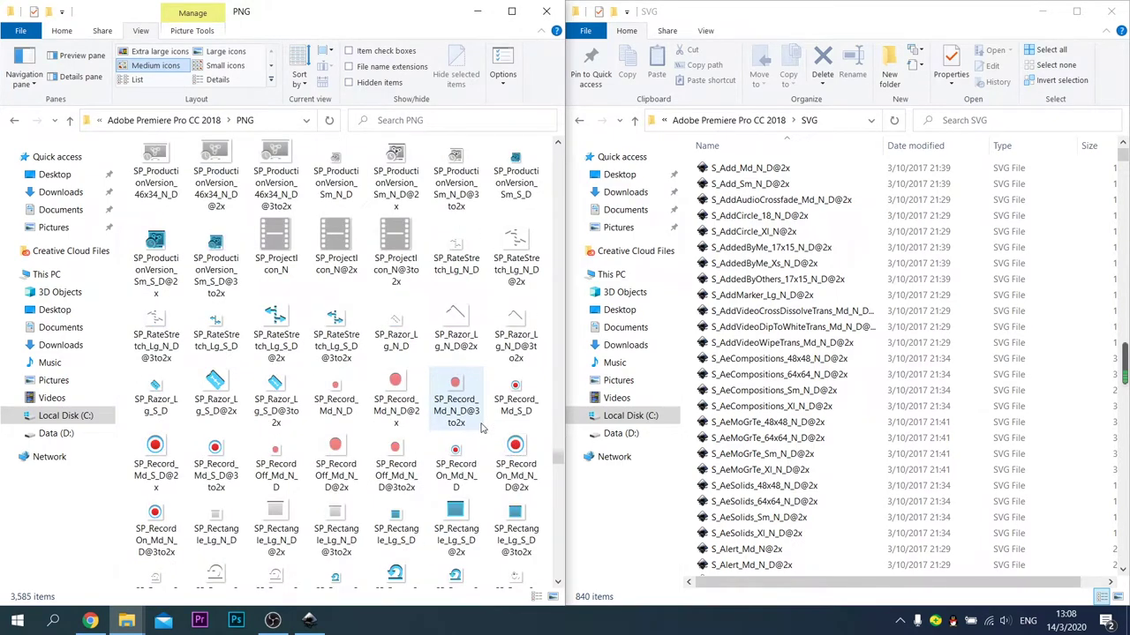
click(220, 393)
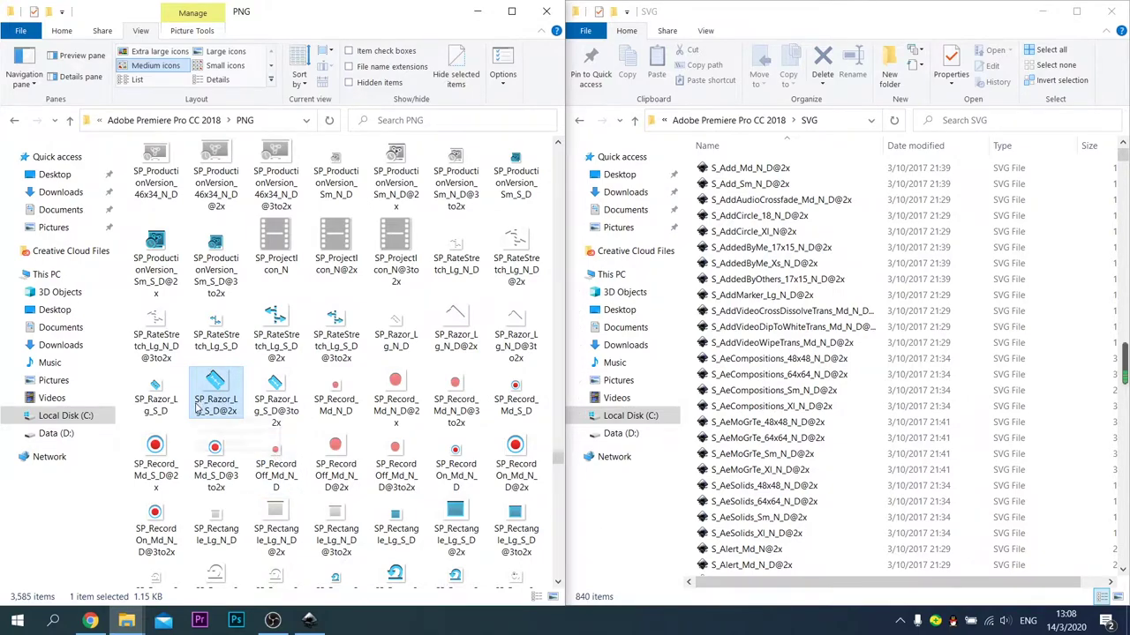
key(F2)
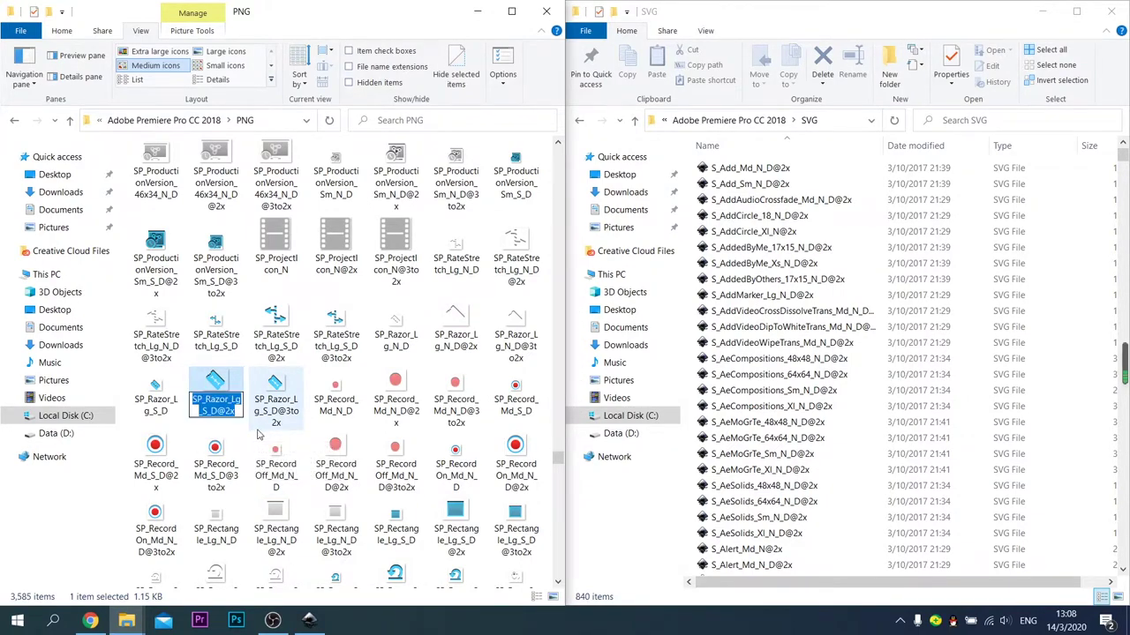
key(Escape)
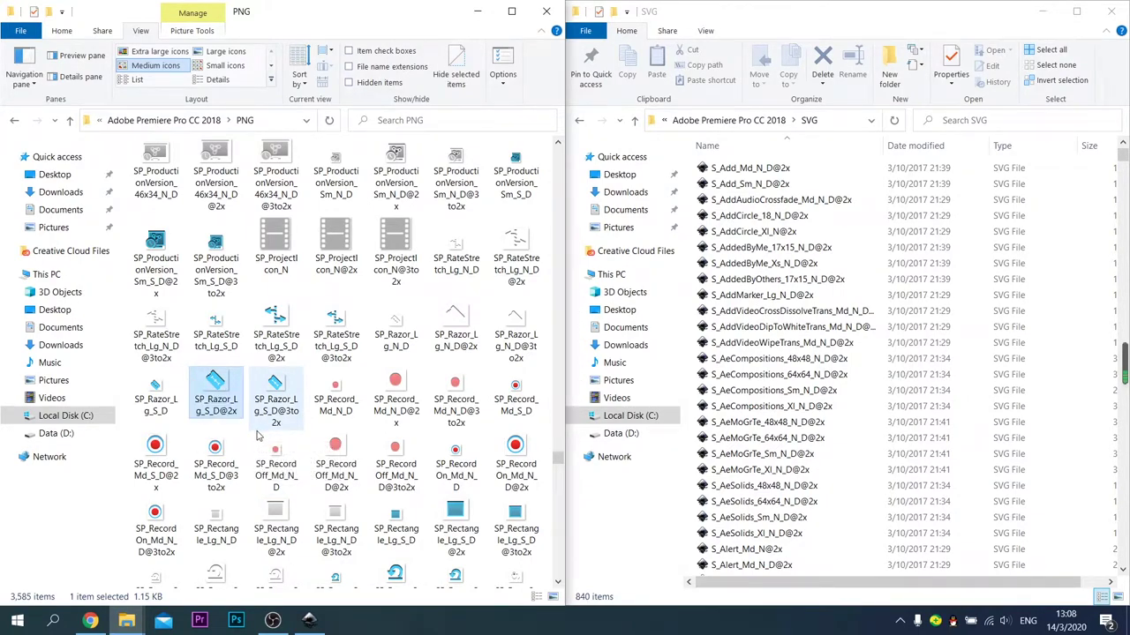
Select the matching SVG file S_Razor_LG_N_D@2x in the SVG folder
click(793, 378)
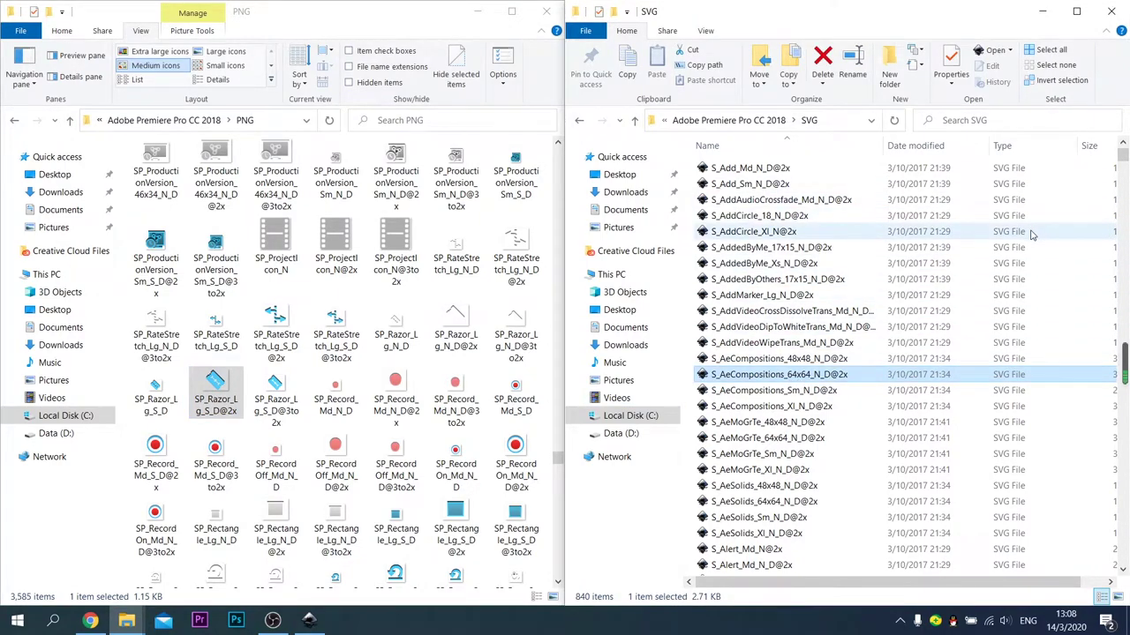
key(Down)
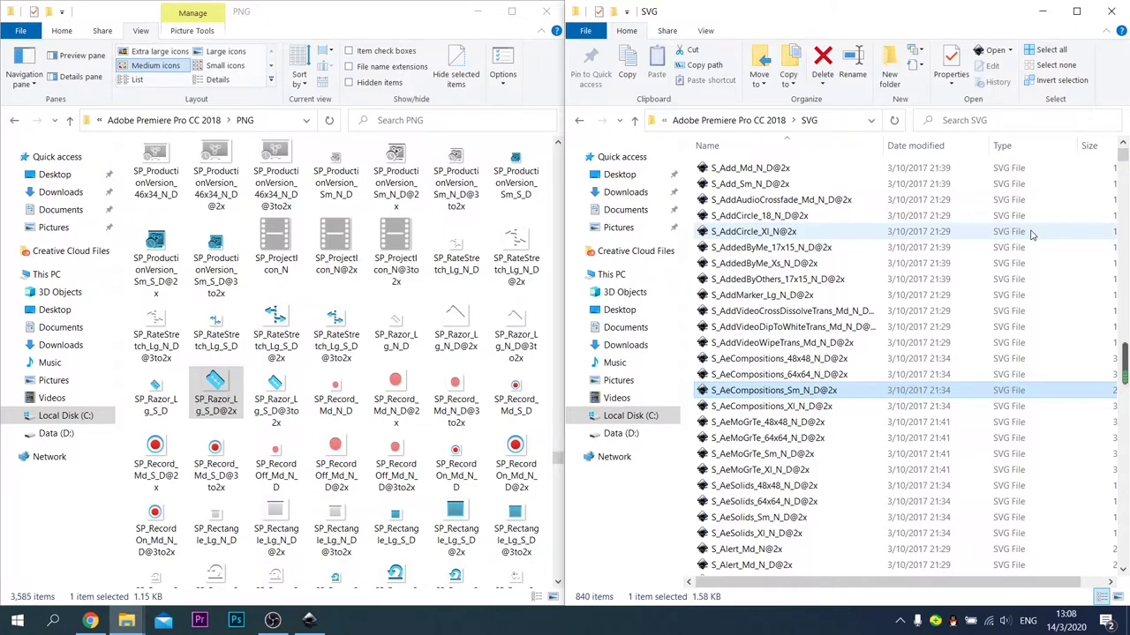
key(Down)
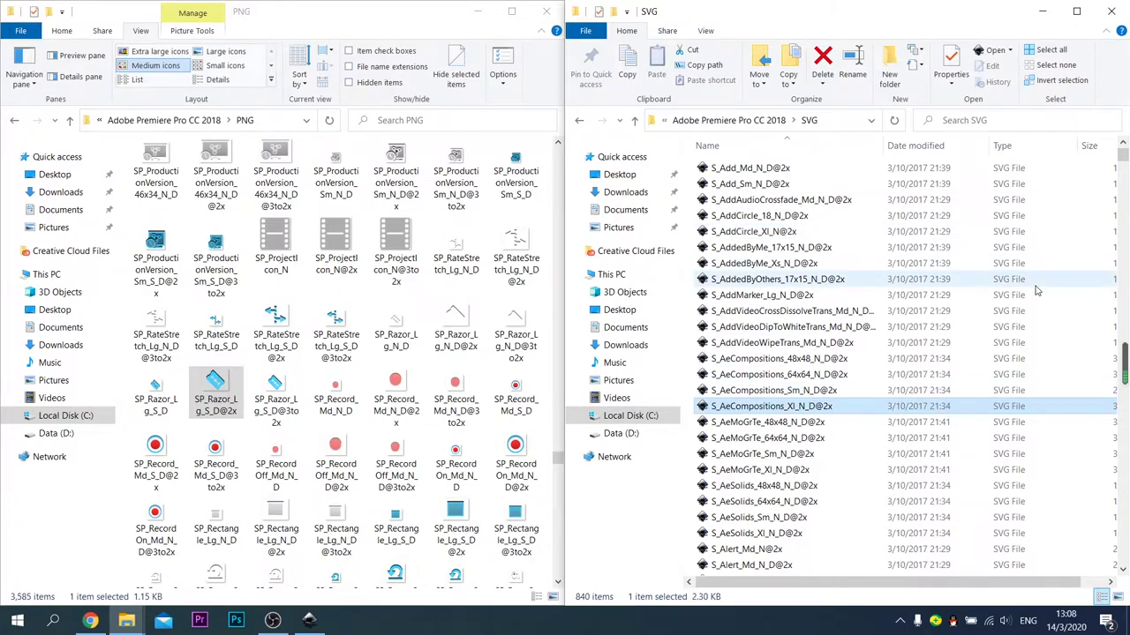
scroll(1037, 291, down, 20)
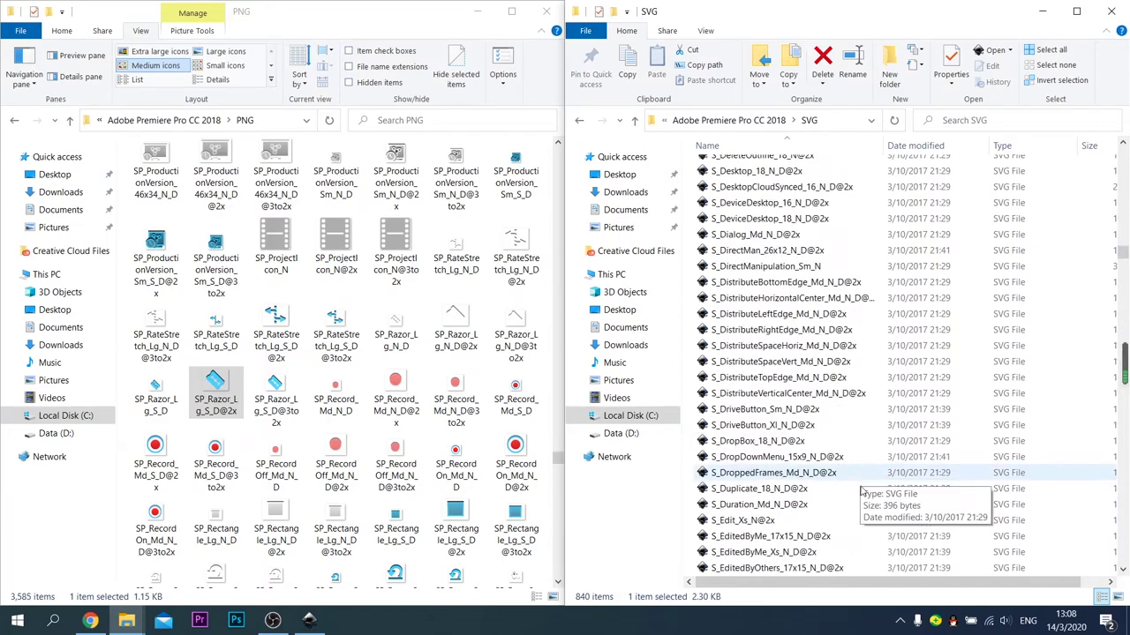
scroll(883, 507, down, 15)
click(794, 473)
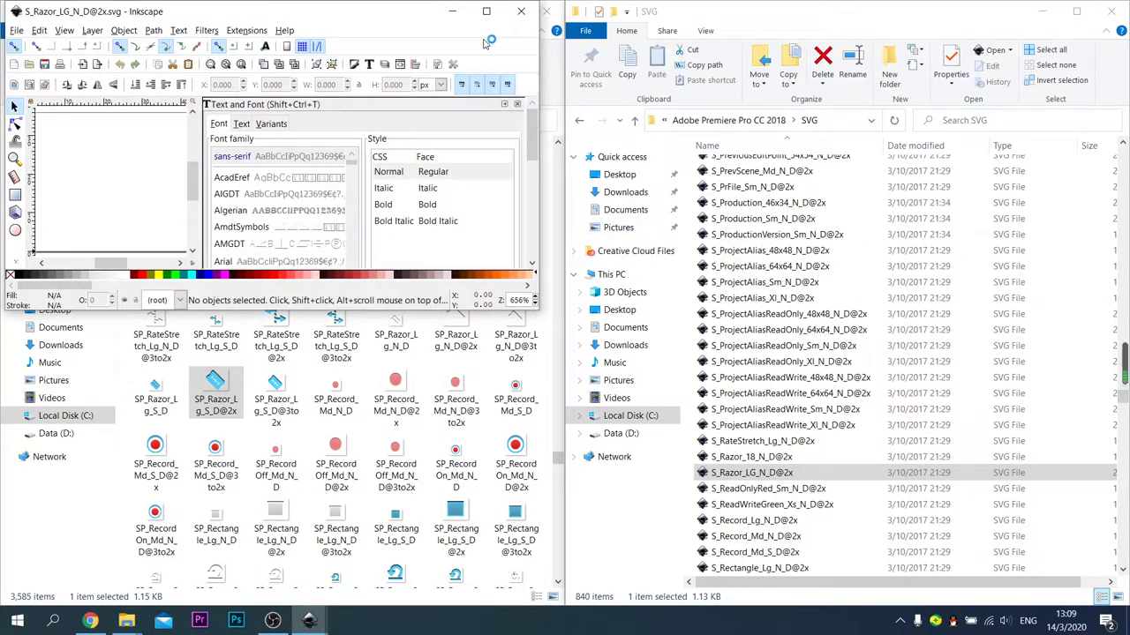
Copy the razor artwork from the maximized SVG file and paste it into New document 1
click(486, 13)
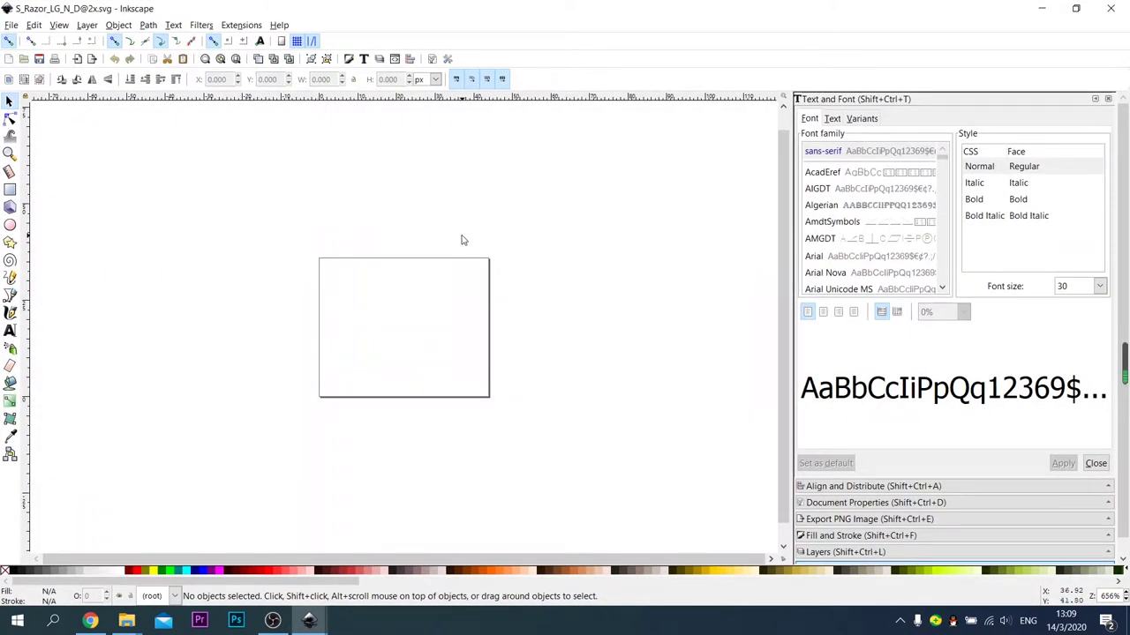
key(ctrl+a)
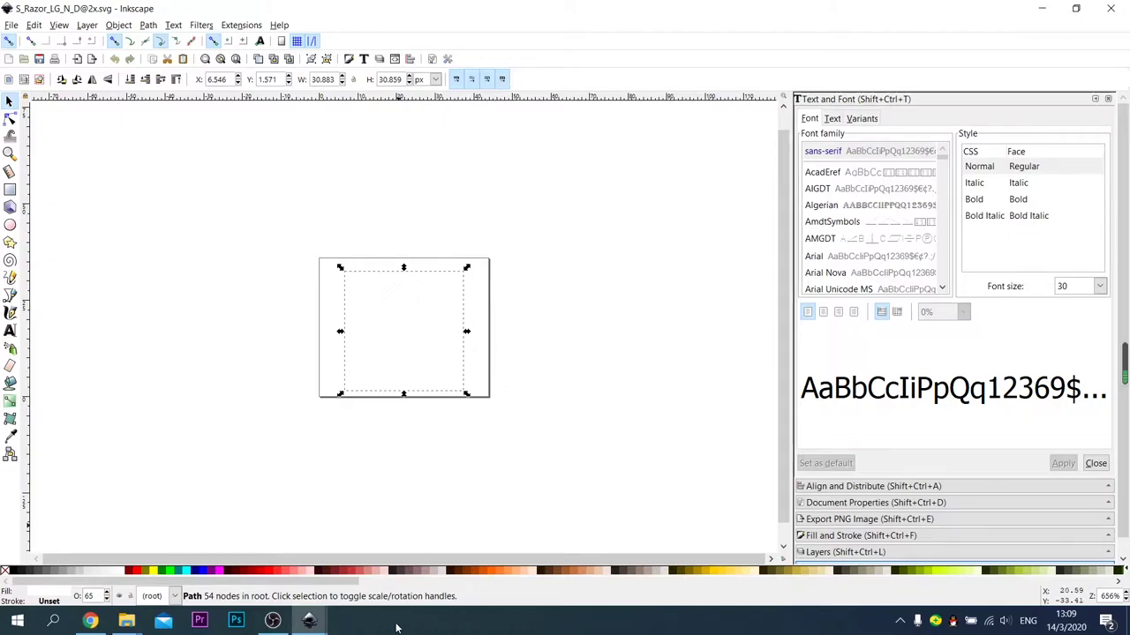
mouse_move(309, 620)
click(260, 571)
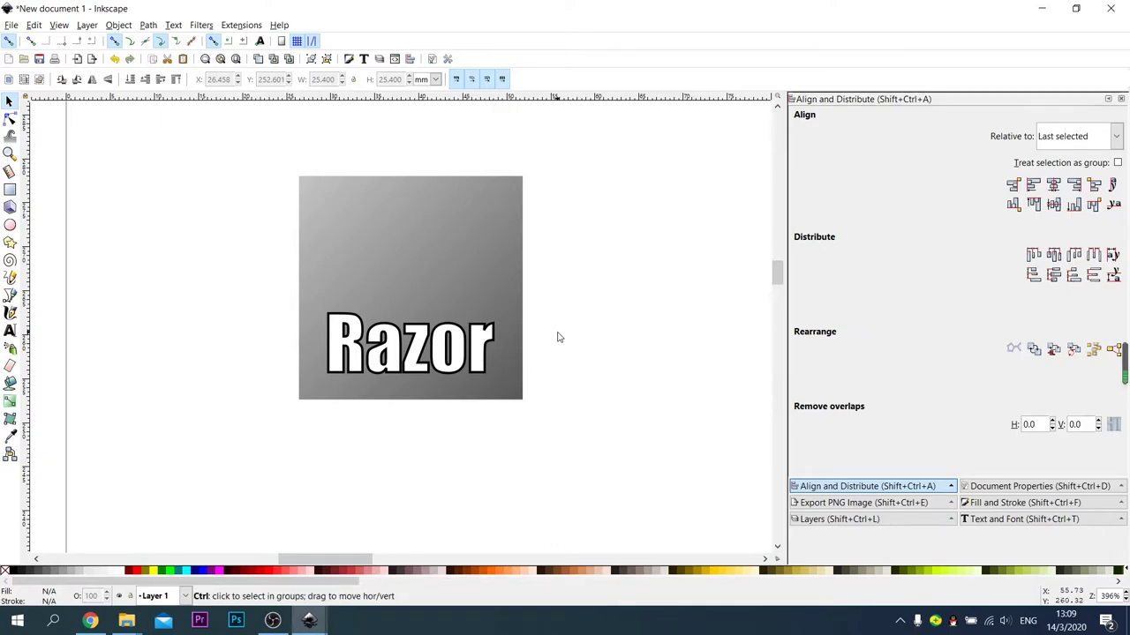
key(ctrl+v)
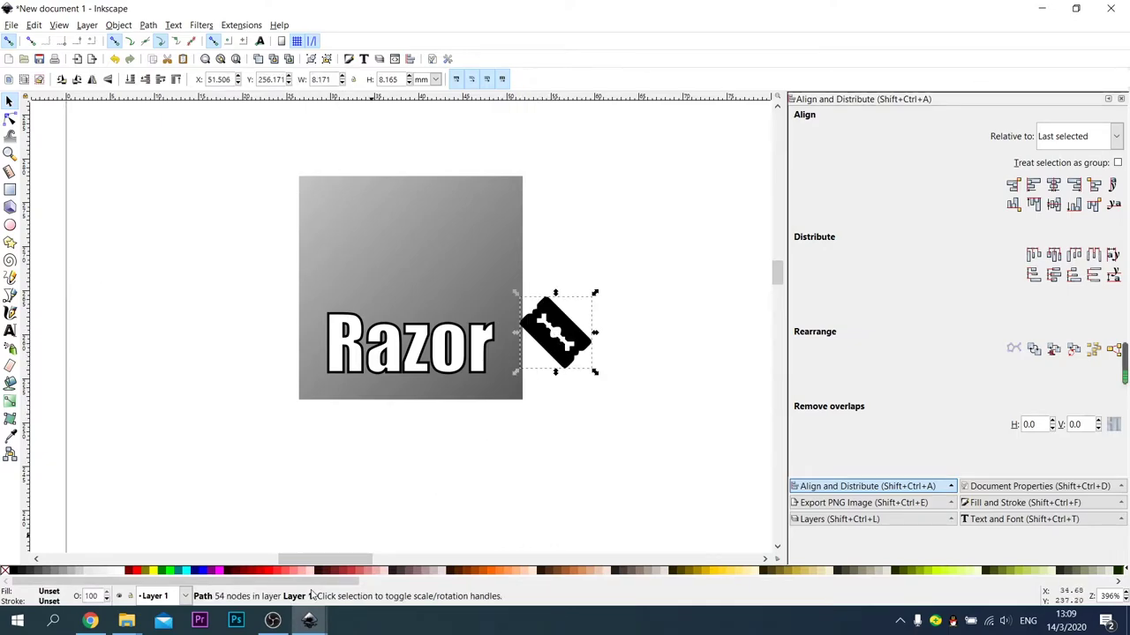
Close the razor SVG file and nudge the pasted icon just right of the grey square
mouse_move(309, 621)
click(363, 587)
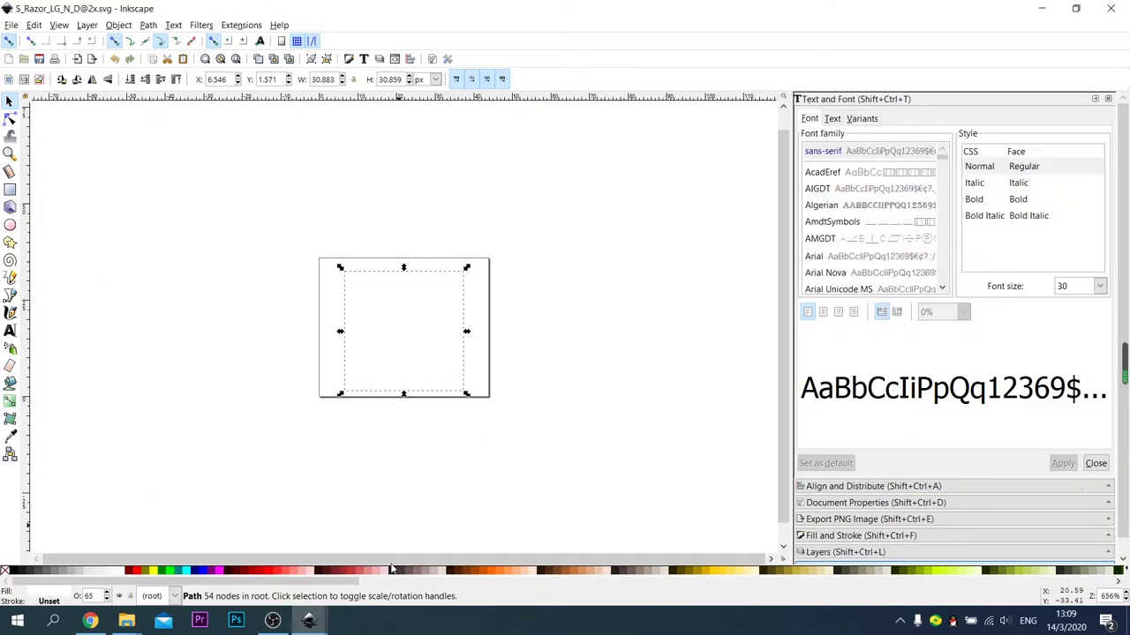
click(1109, 9)
drag(562, 341, 585, 326)
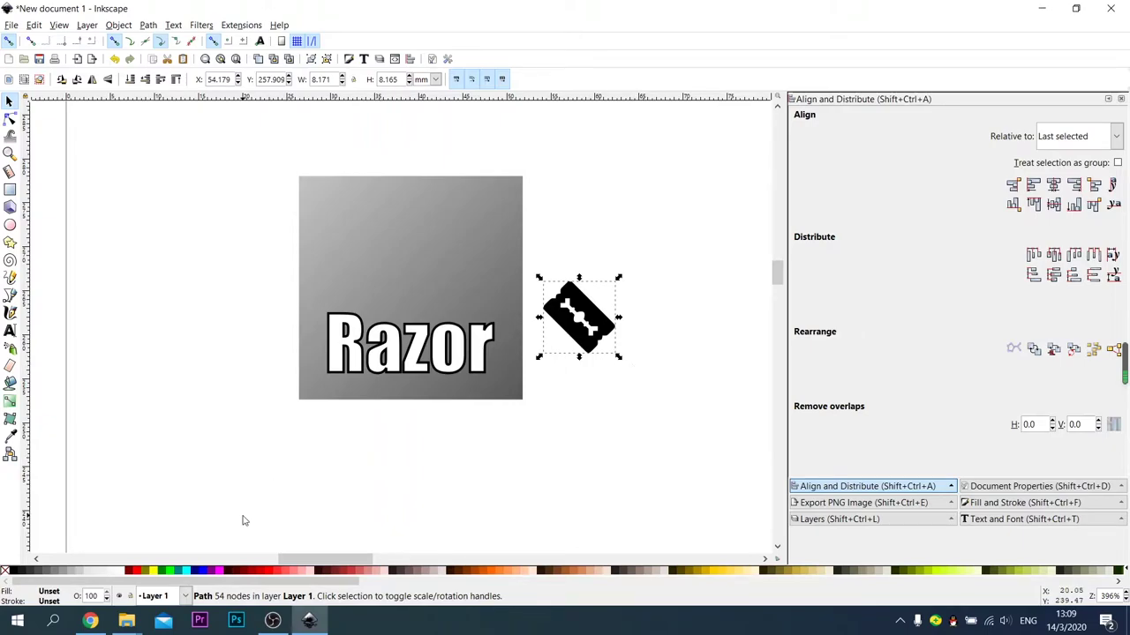
Give the razor icon a cyan fill and a 50% Gray outline
click(186, 572)
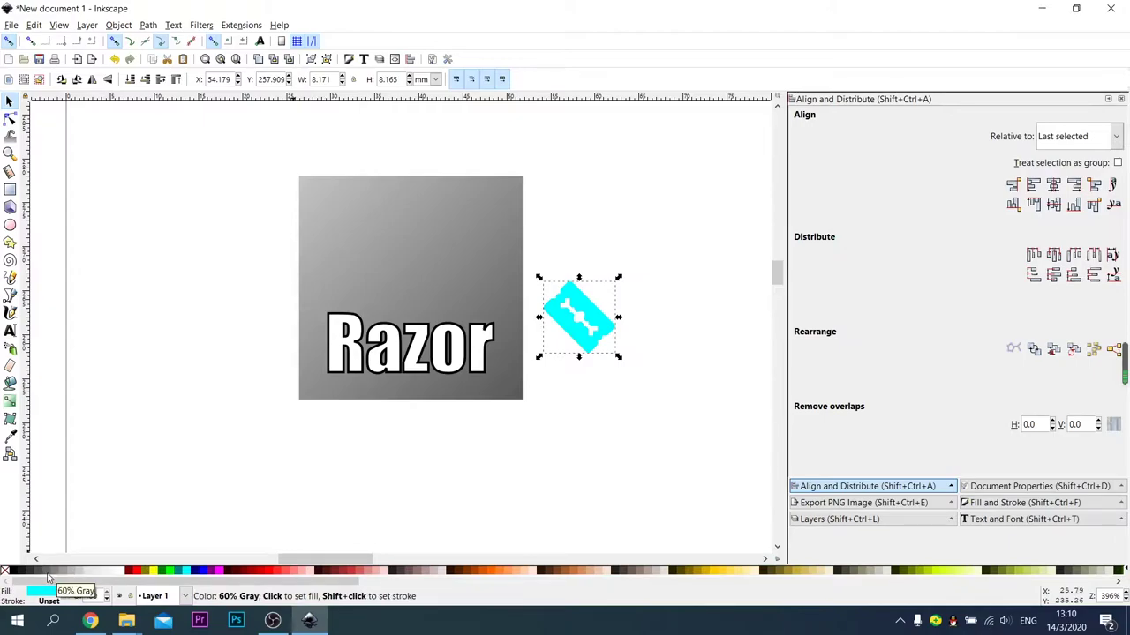
key(shift)
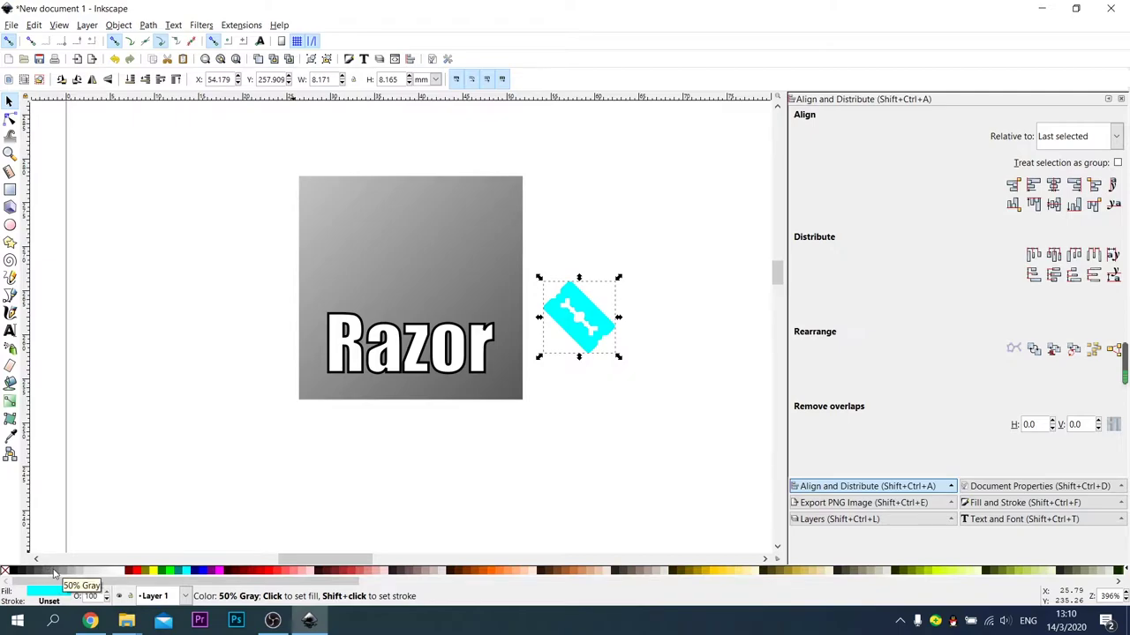
shift+click(53, 572)
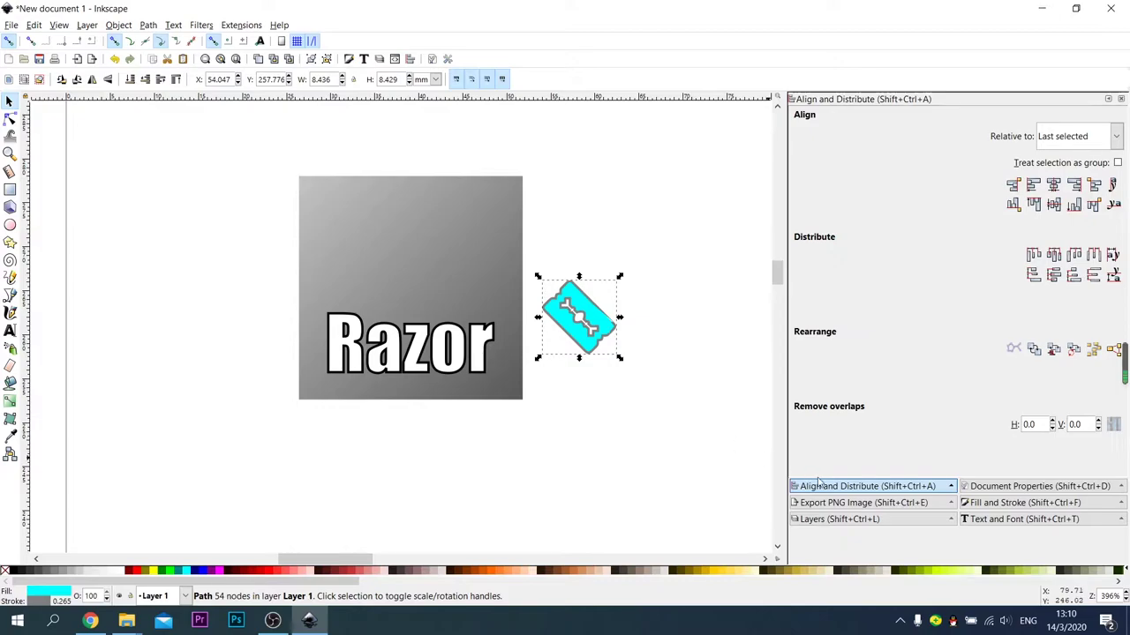
click(1015, 503)
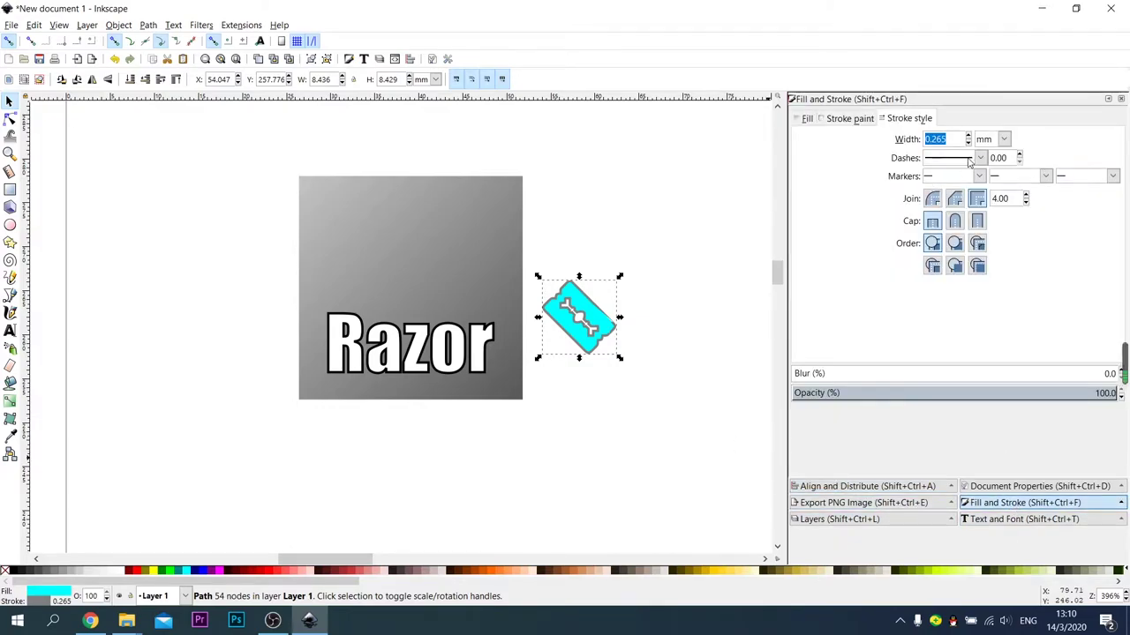
click(968, 143)
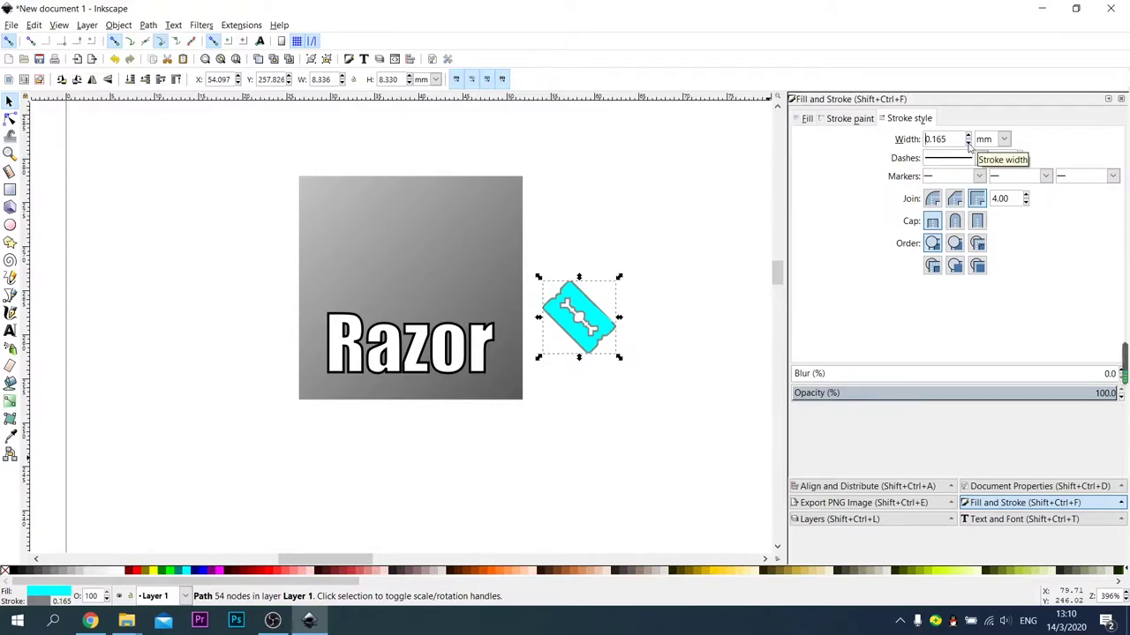
click(968, 135)
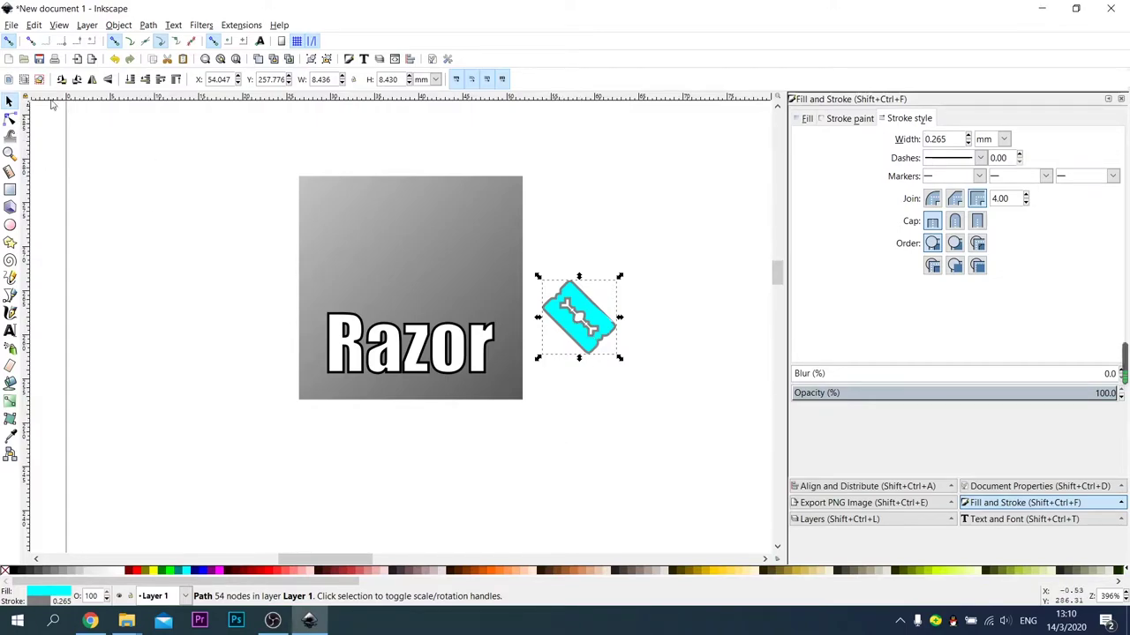
Move the razor above Razor on the square, enlarge it, and use a darker 0.241 mm outline
drag(580, 312, 404, 259)
drag(442, 224, 485, 206)
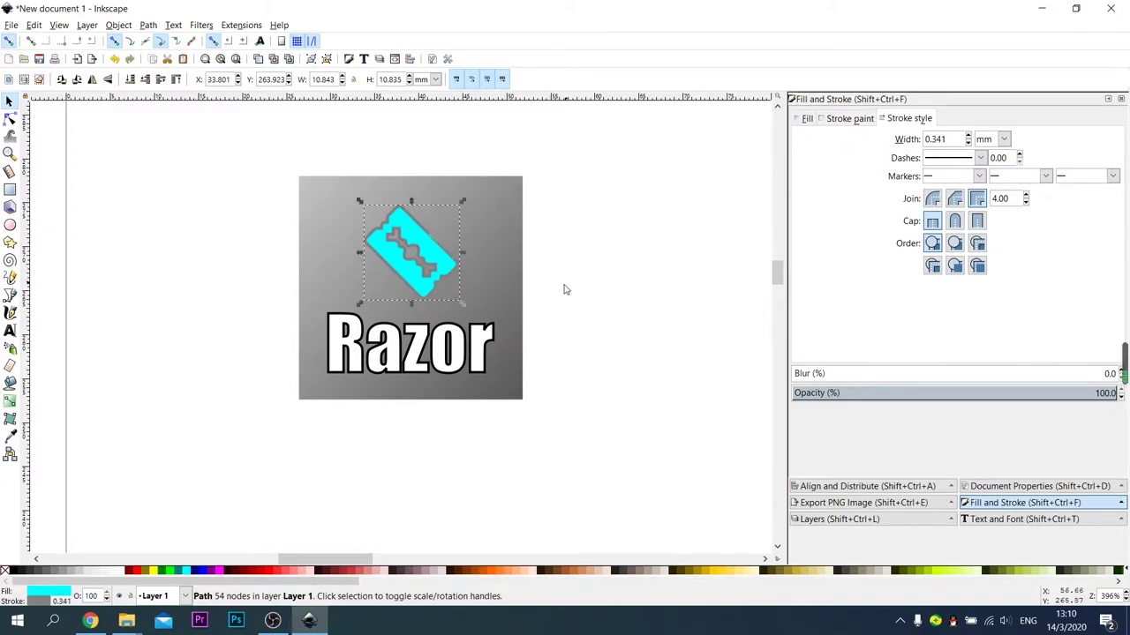
shift+click(24, 571)
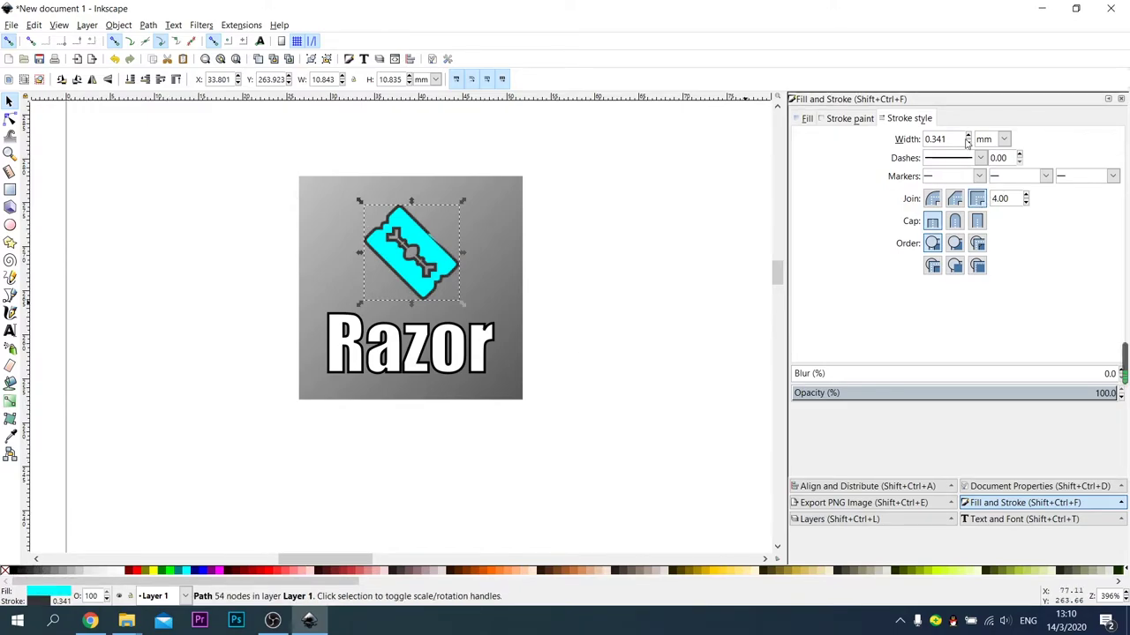
click(968, 143)
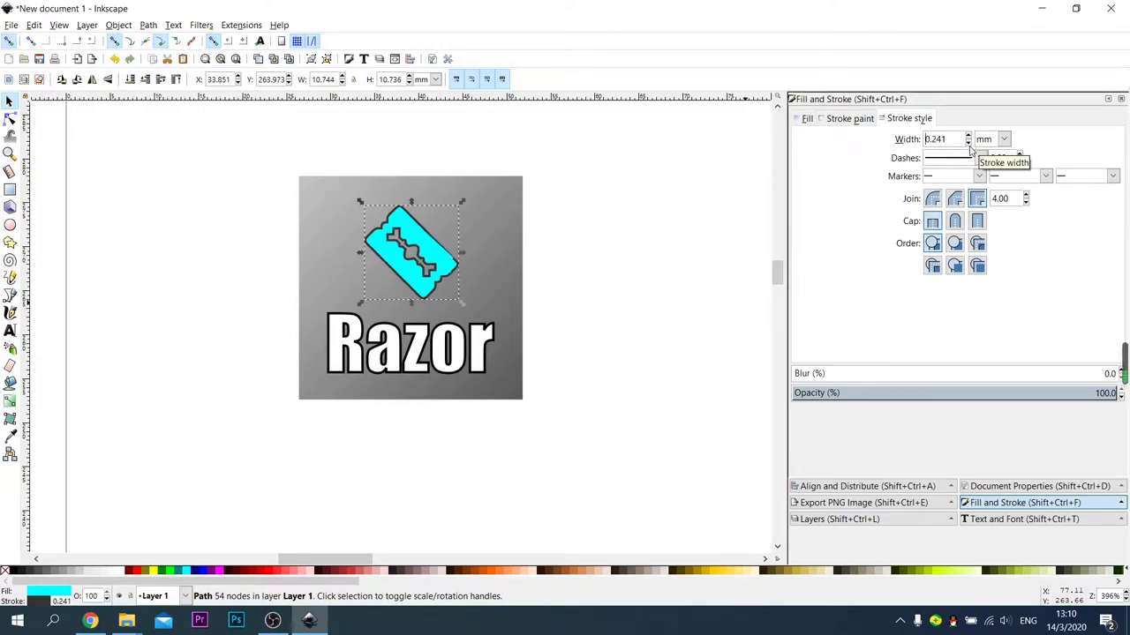
click(522, 460)
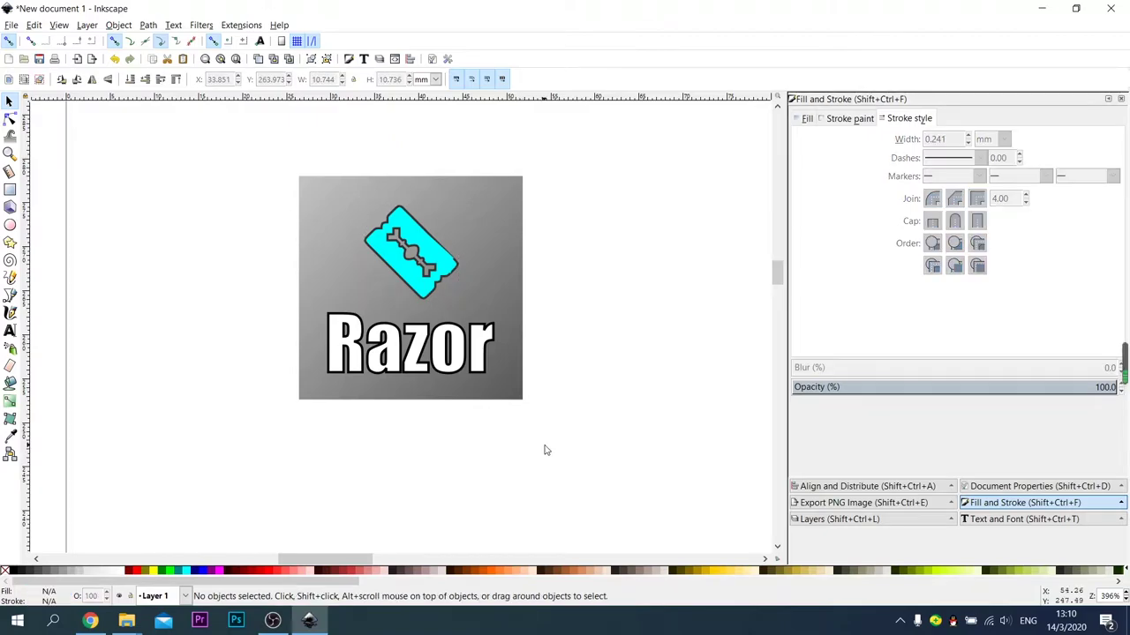
Centre the razor icon horizontally on its grey tile using Align and Distribute
click(437, 281)
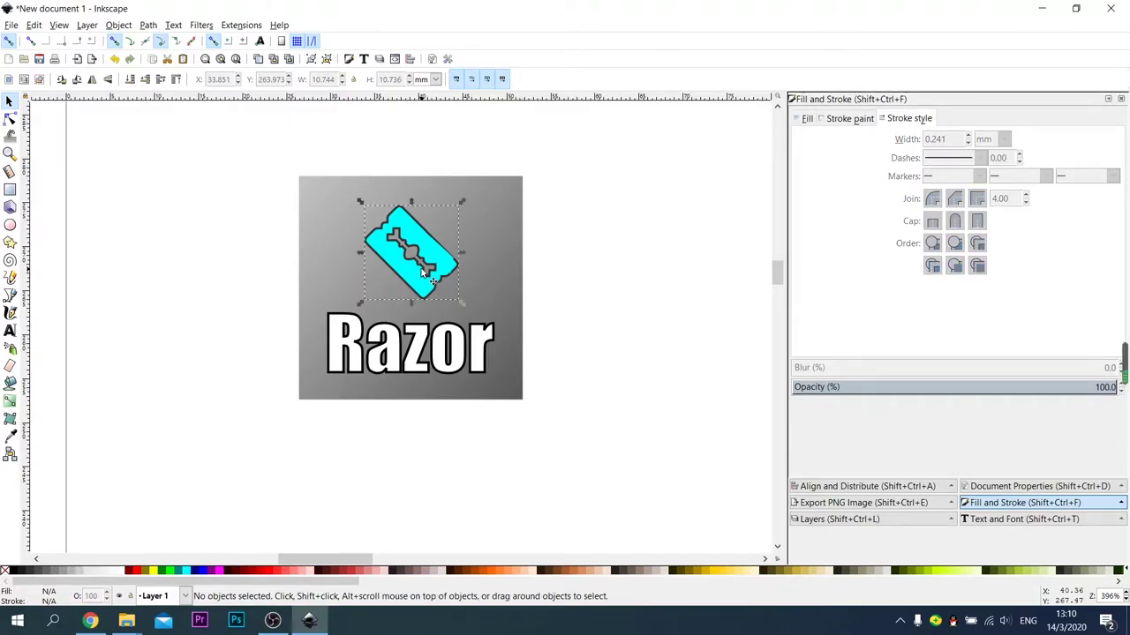
shift+click(499, 266)
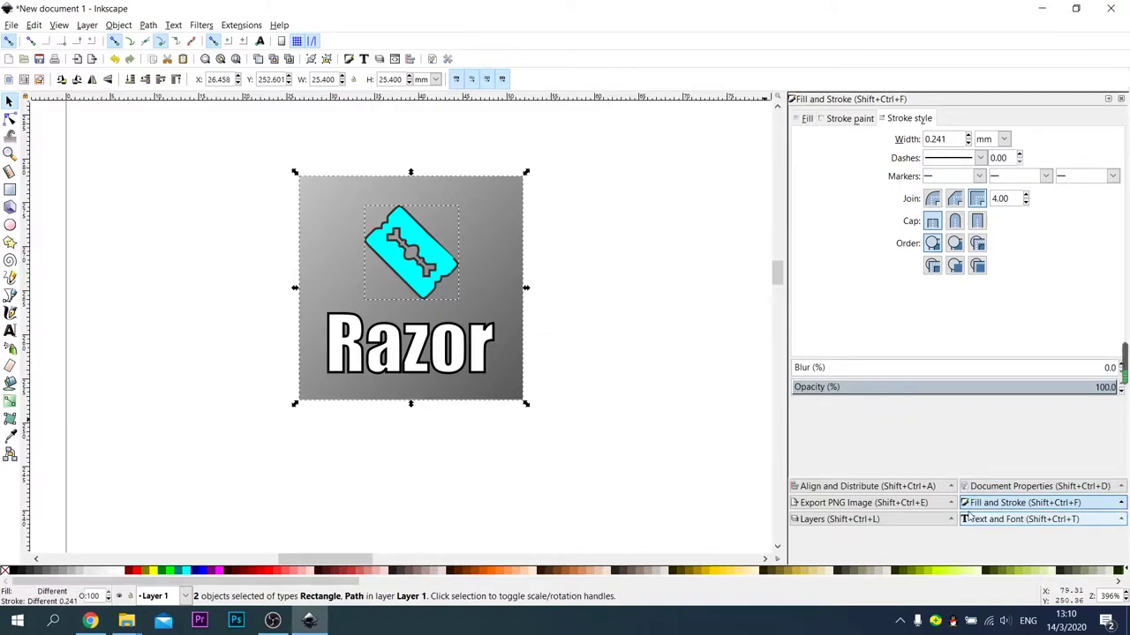
click(889, 490)
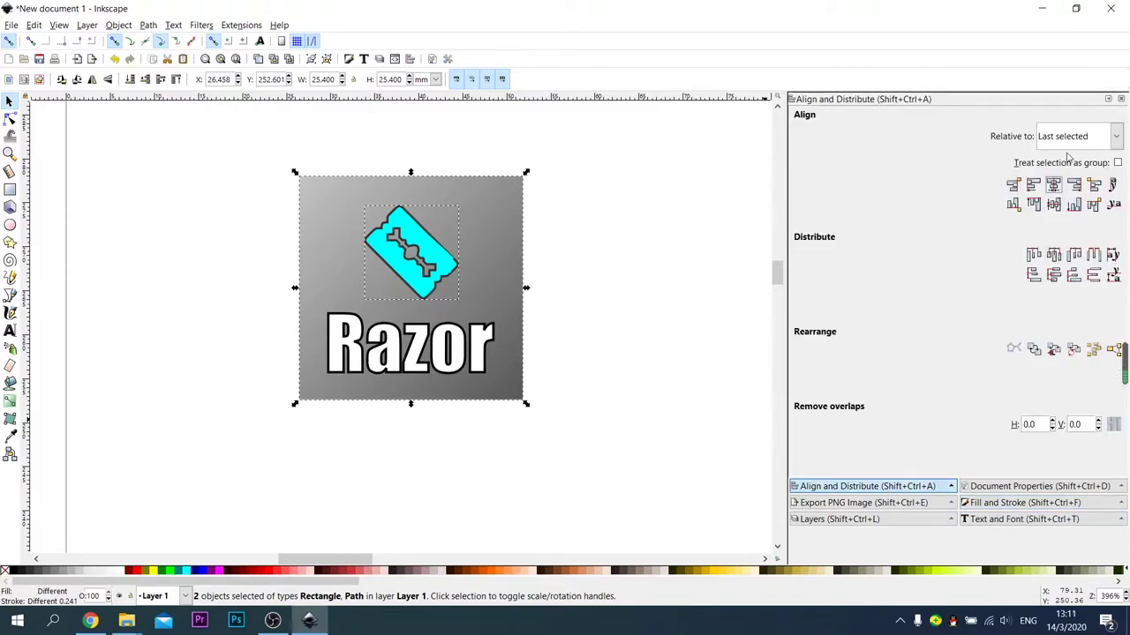
click(1054, 185)
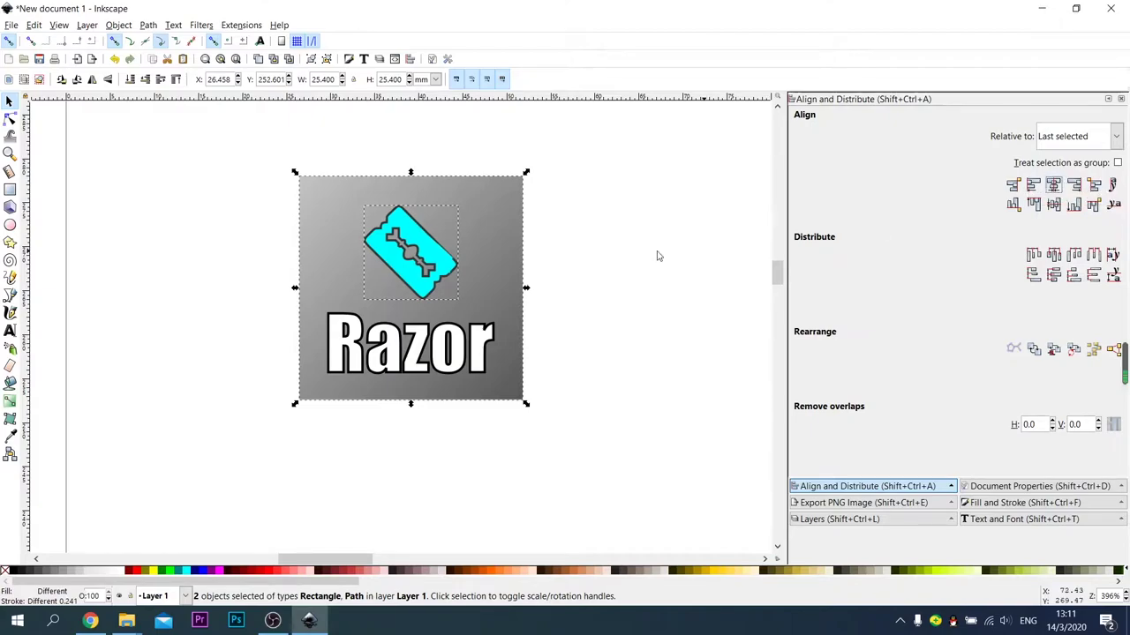
click(630, 257)
Group the razor icon, Razor label and grey tile into one keycap object
drag(277, 159, 565, 445)
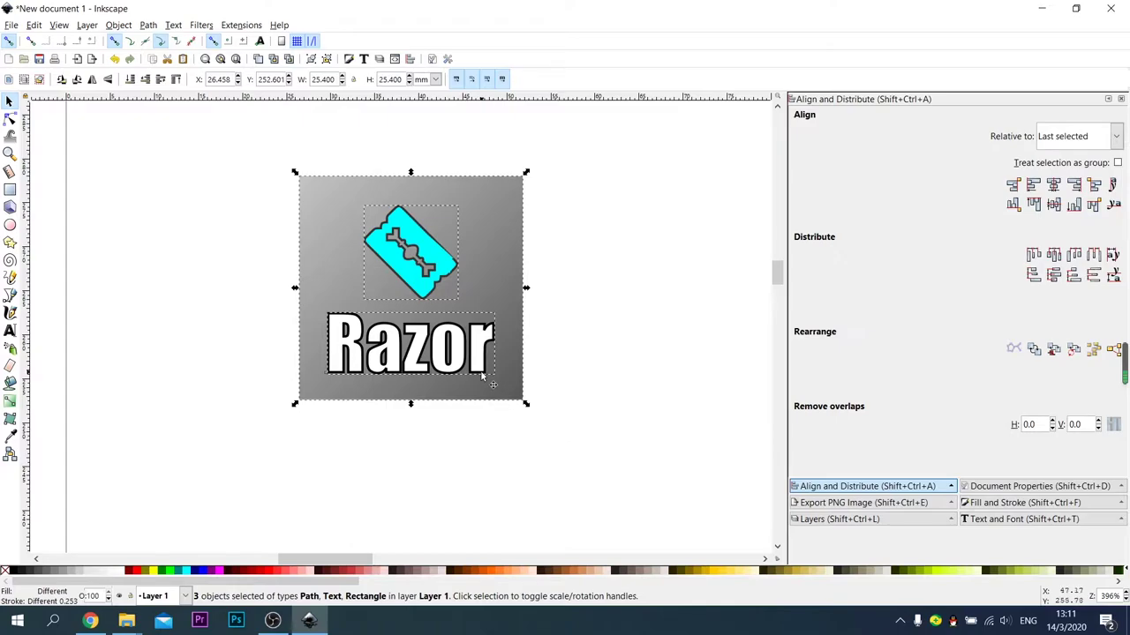
right_click(508, 345)
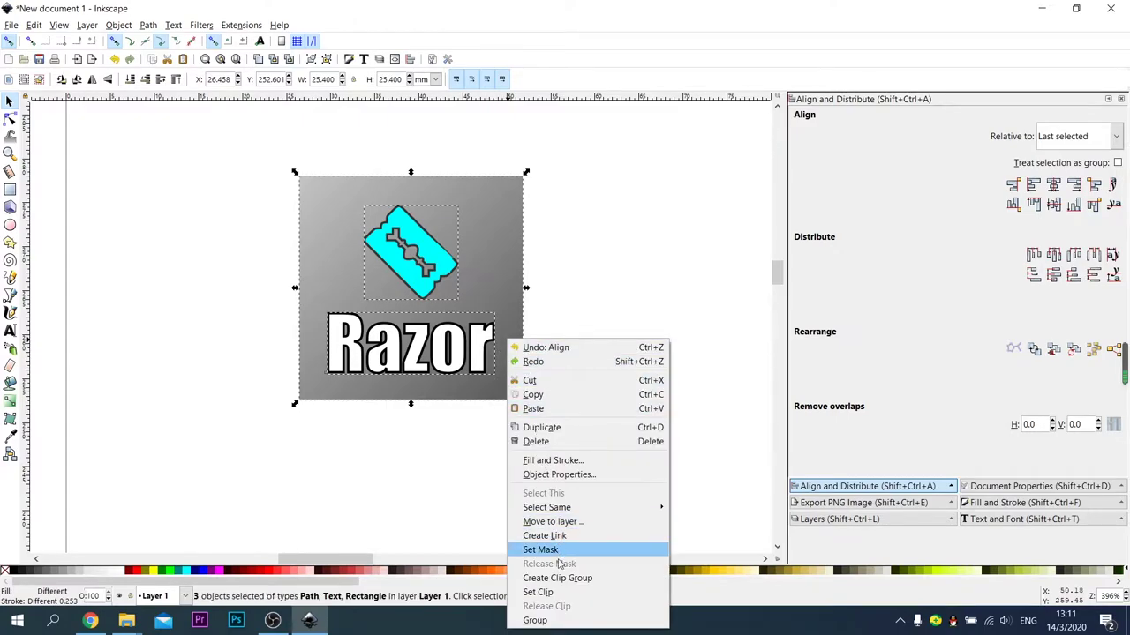
click(559, 621)
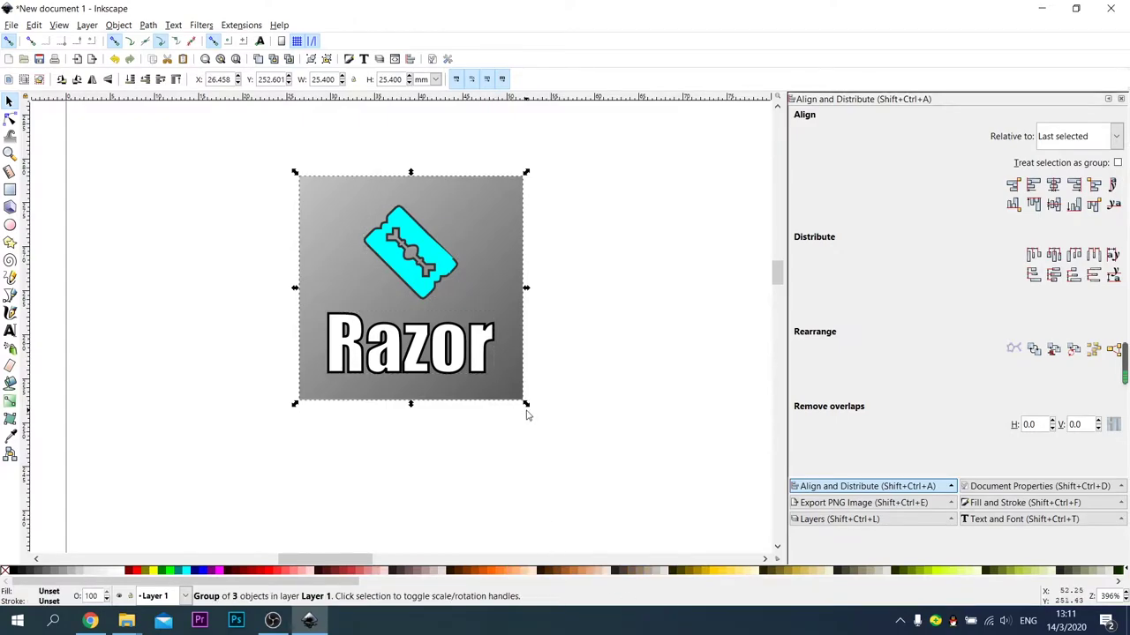
key(ctrl)
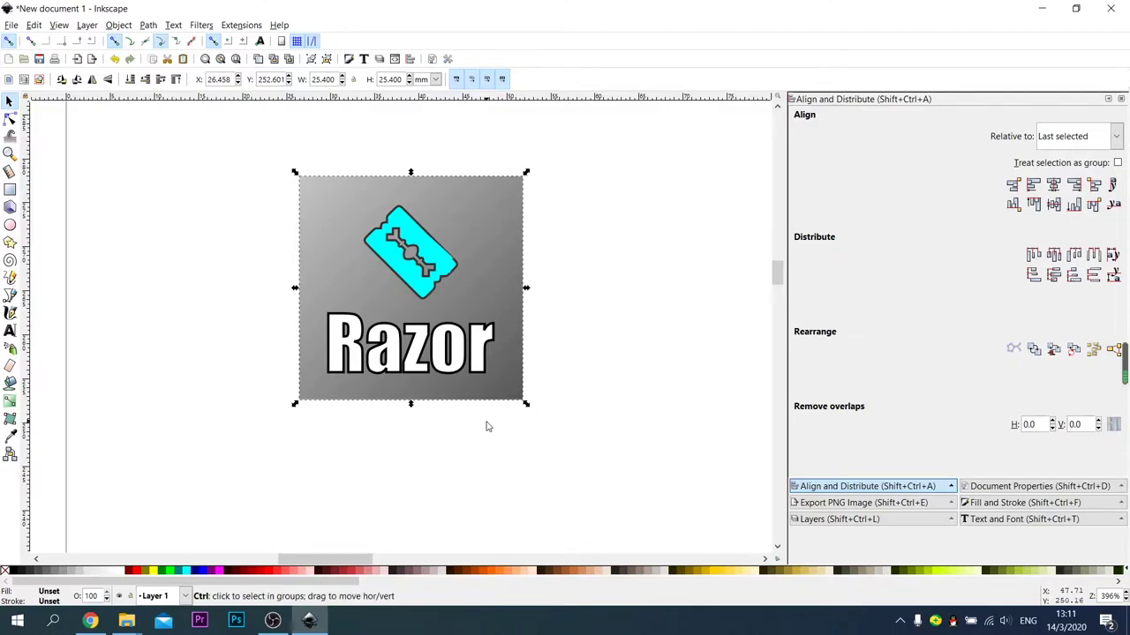
scroll(484, 426, down, 3)
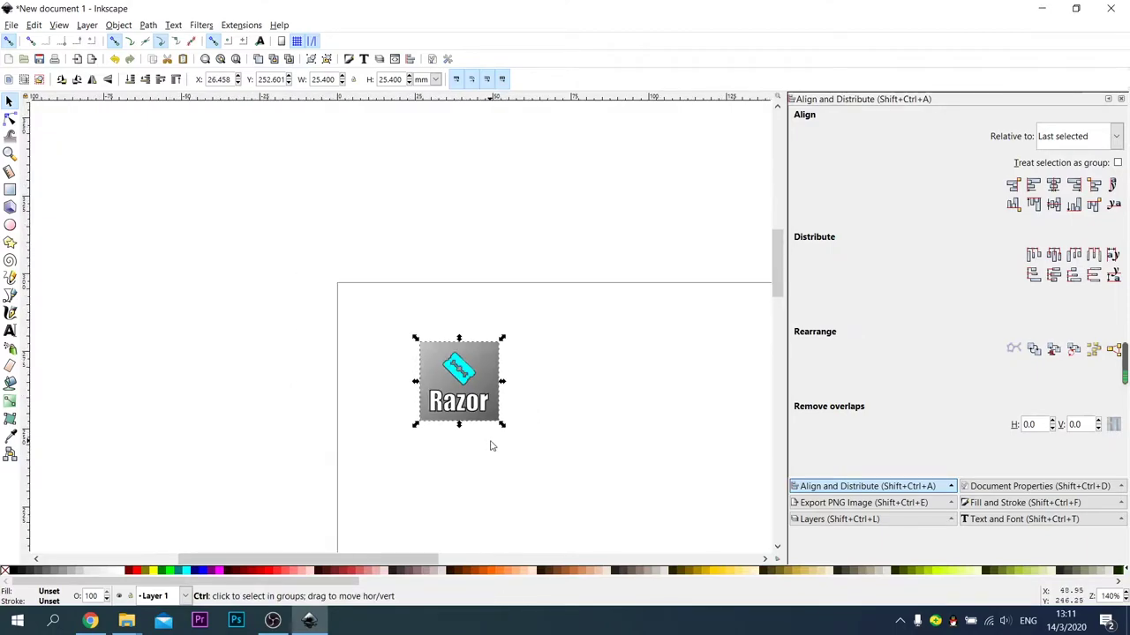
scroll(573, 459, up, 2)
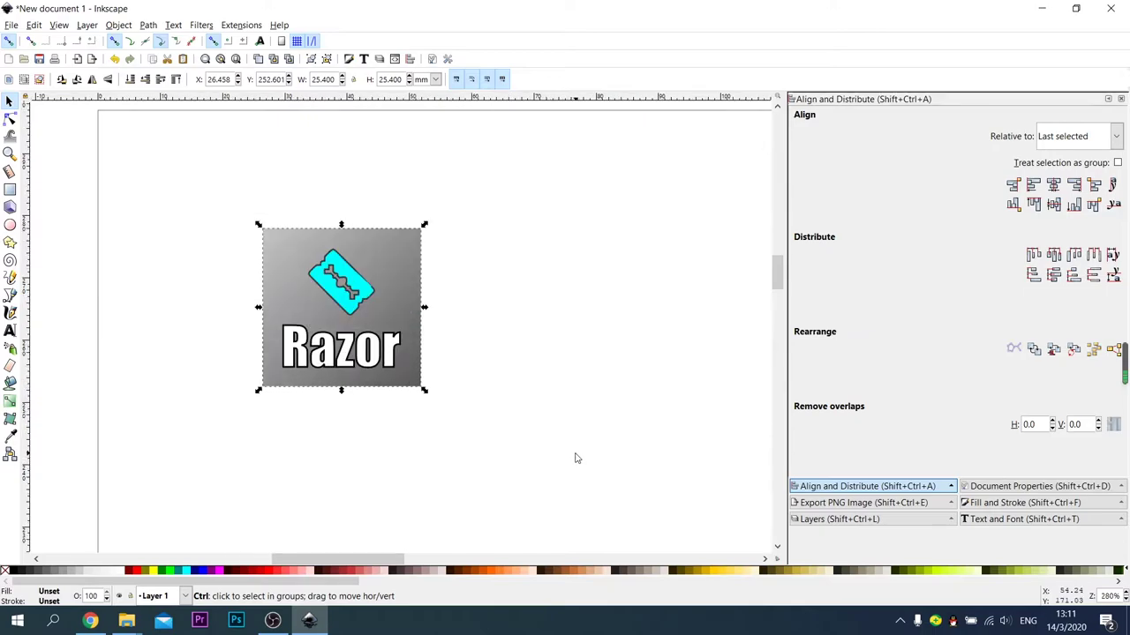
click(552, 448)
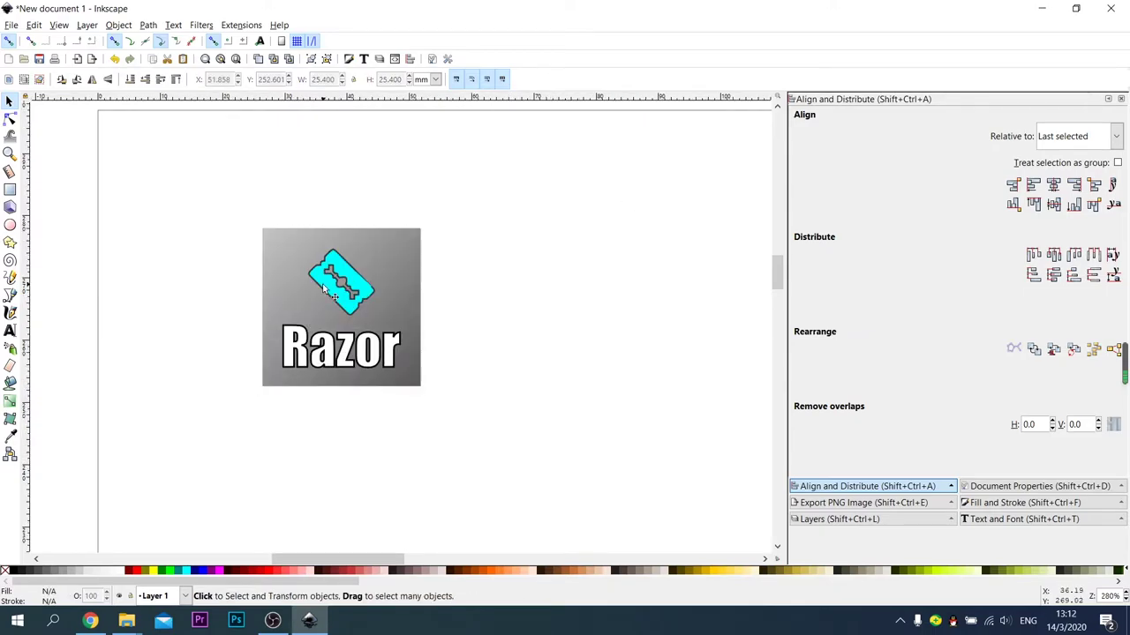
click(370, 263)
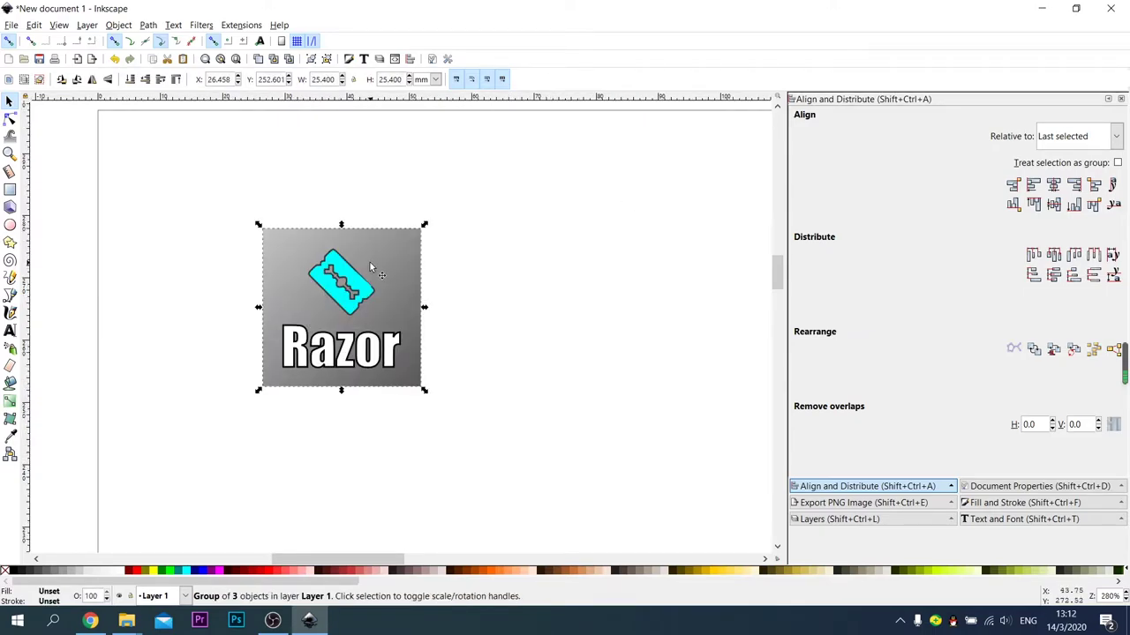
click(34, 25)
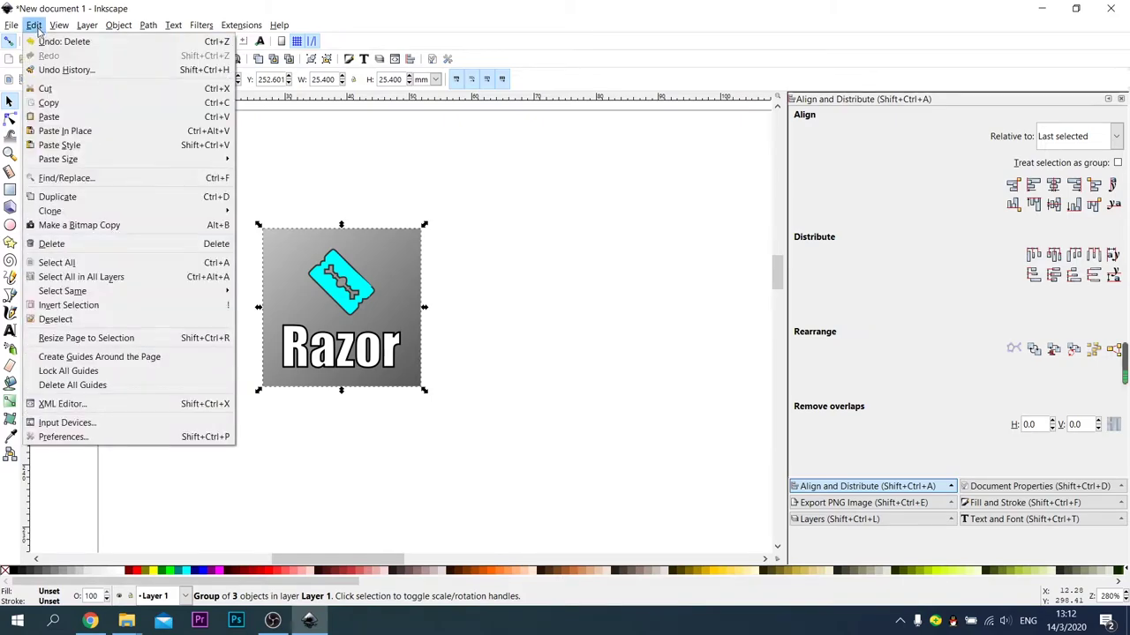
Duplicate the Razor keycap and snap the copy flush to the original's right edge via cusp-node snapping
click(80, 198)
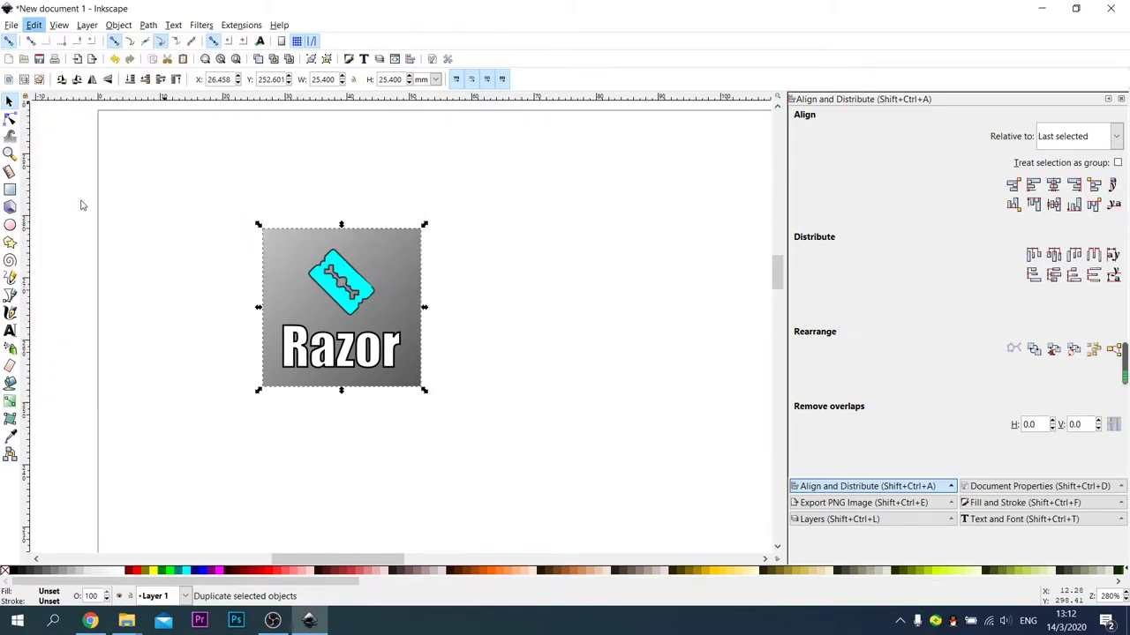
drag(319, 311, 512, 316)
click(452, 450)
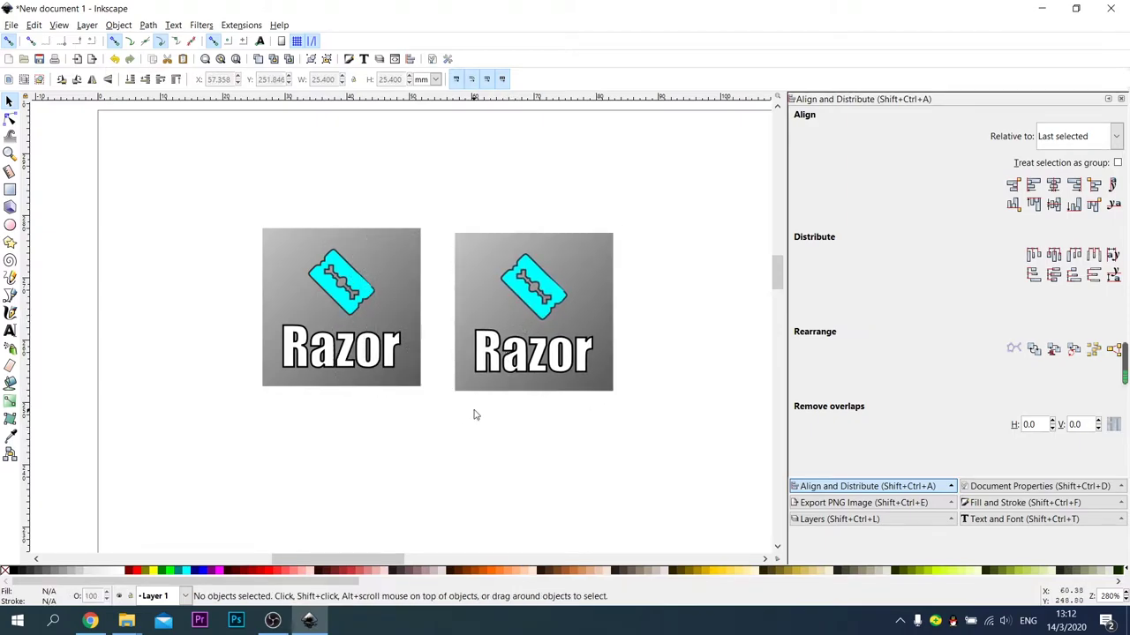
click(159, 41)
drag(475, 378, 435, 374)
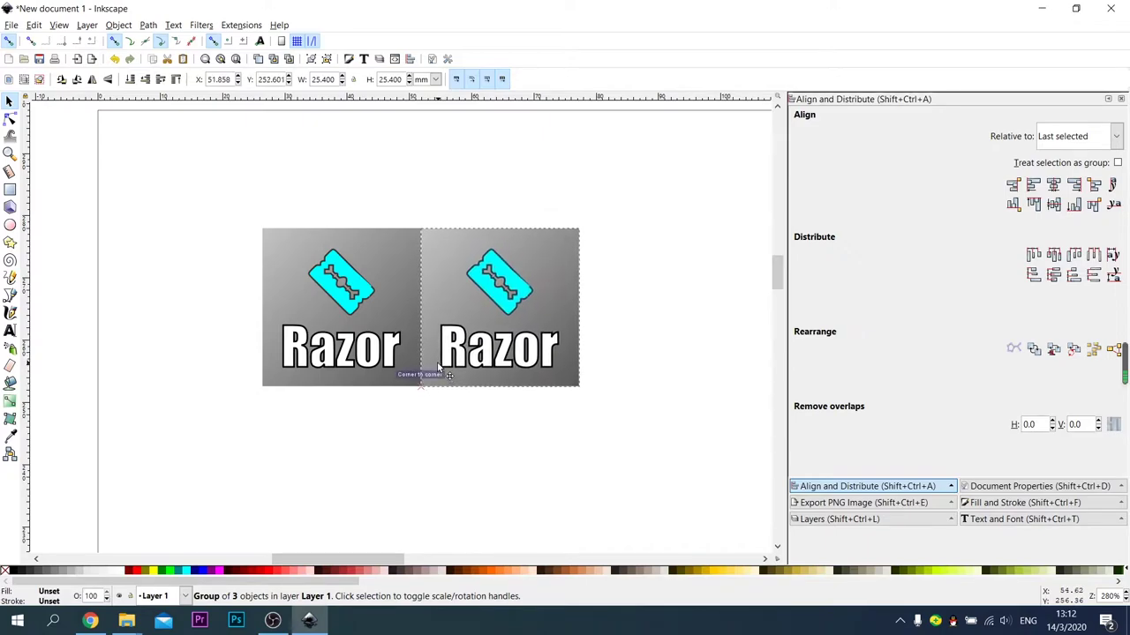
click(344, 453)
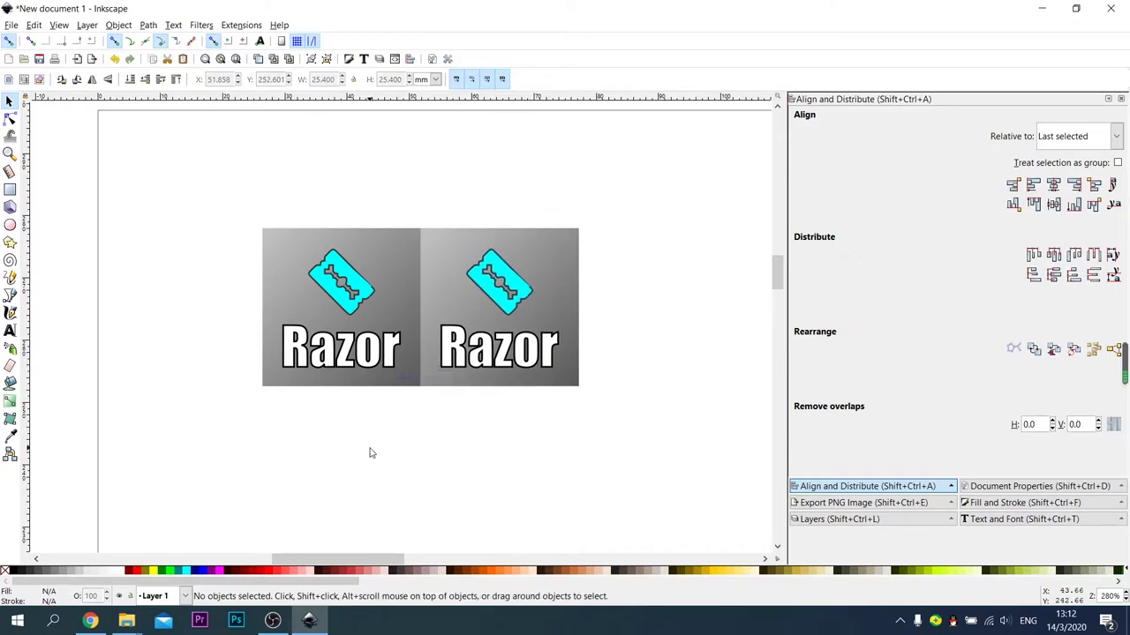
drag(406, 201, 618, 424)
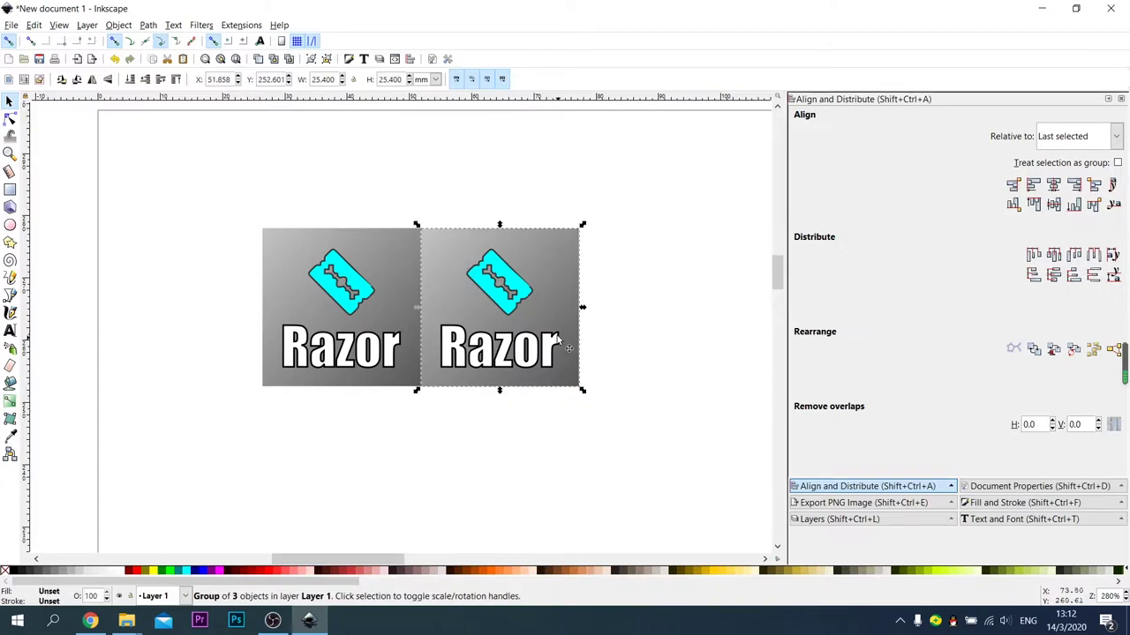
Ungroup the right keycap and change its label from Razor to Select
right_click(556, 326)
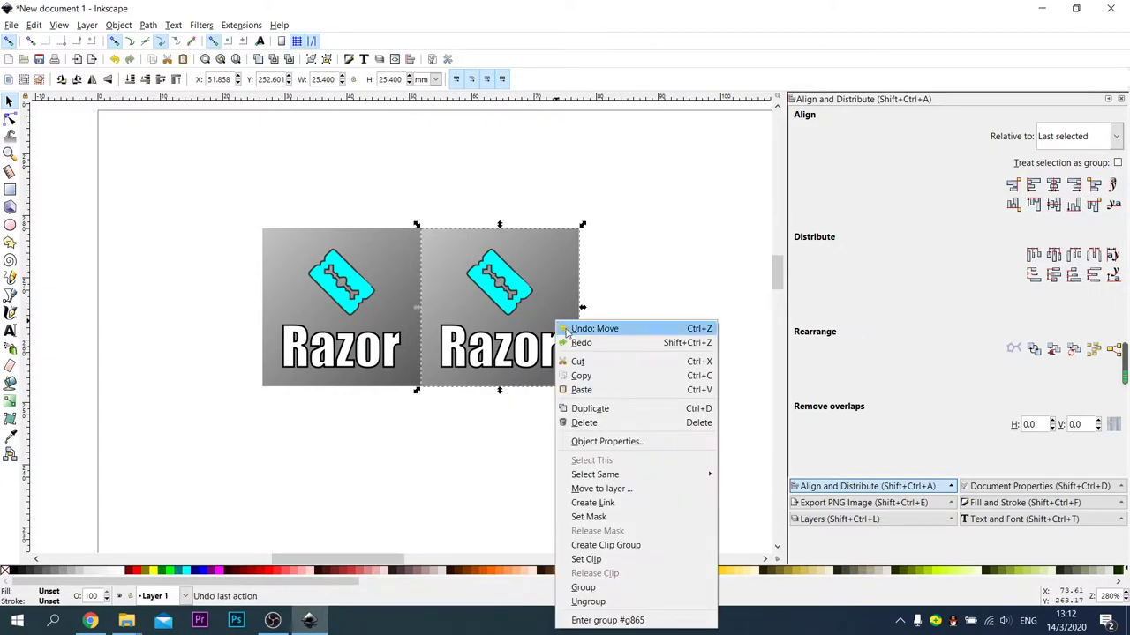
click(606, 603)
click(528, 486)
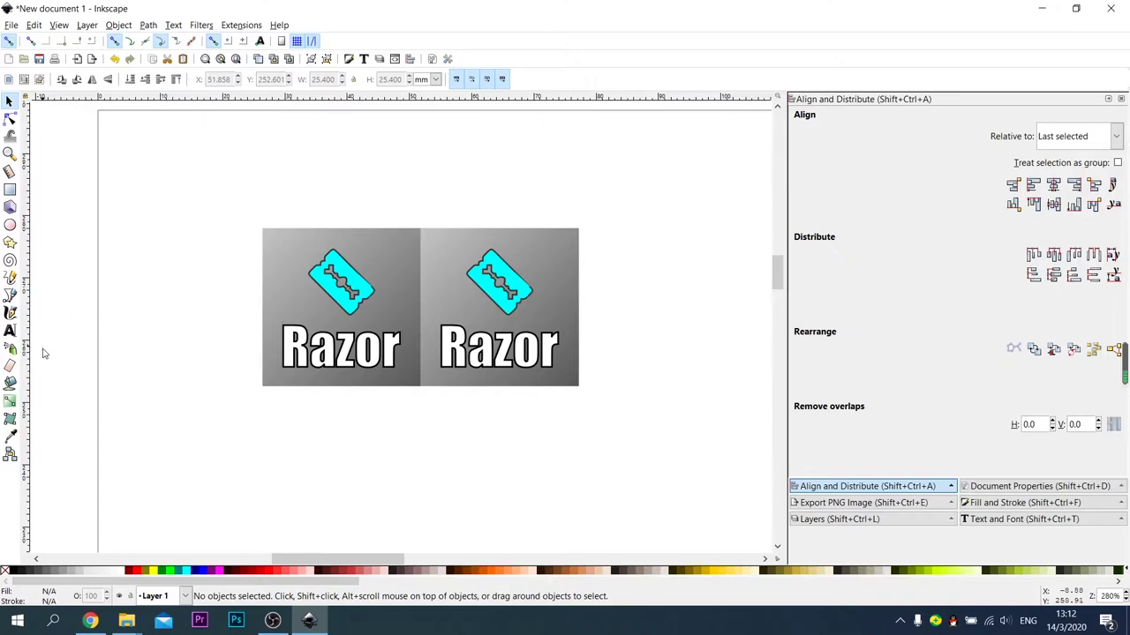
click(411, 328)
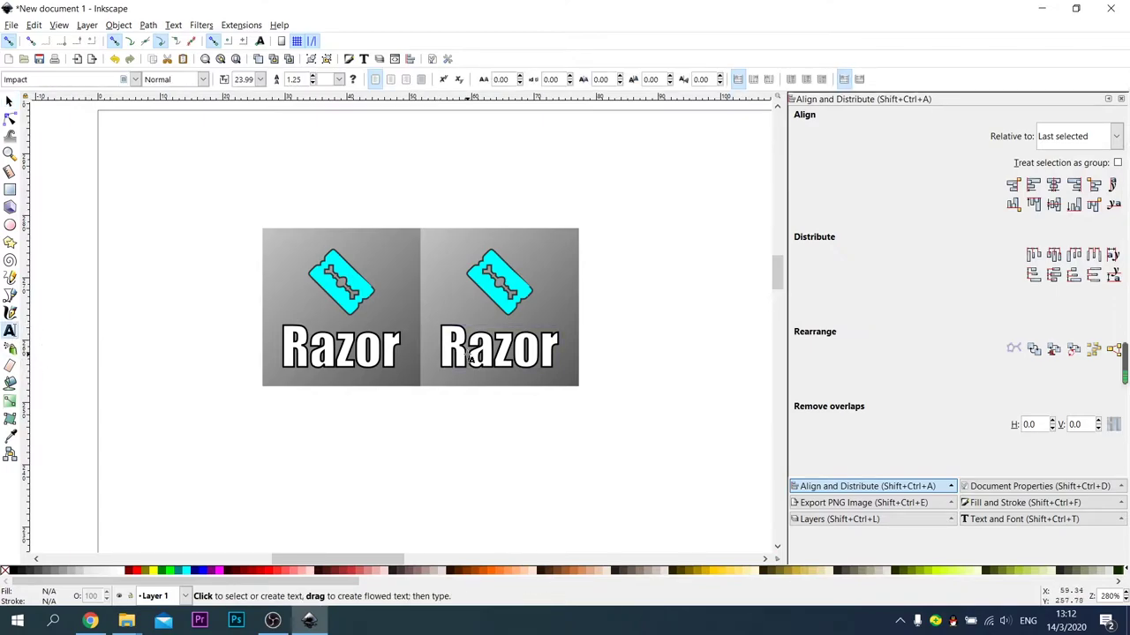
click(478, 346)
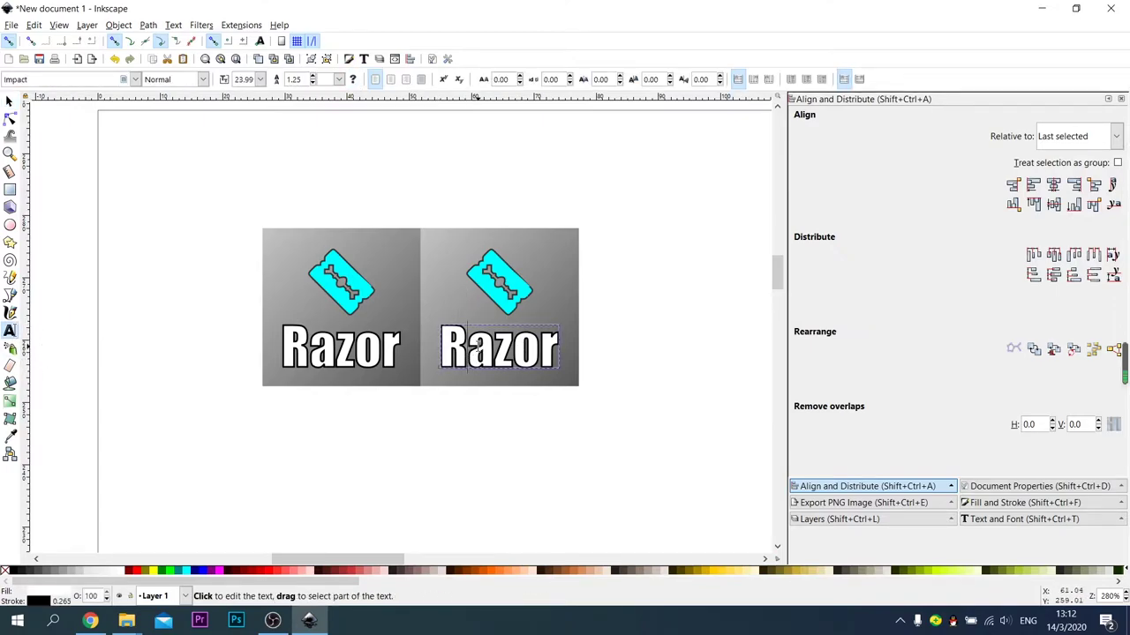
double_click(476, 348)
text(Select)
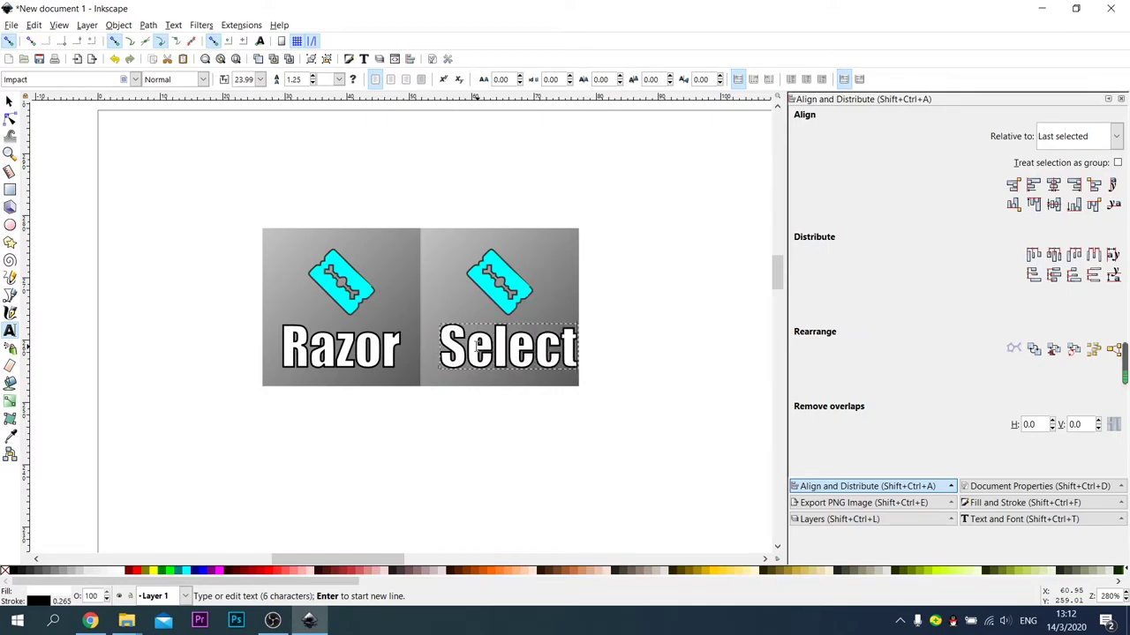
Centre the Select text horizontally on its grey tile
click(8, 103)
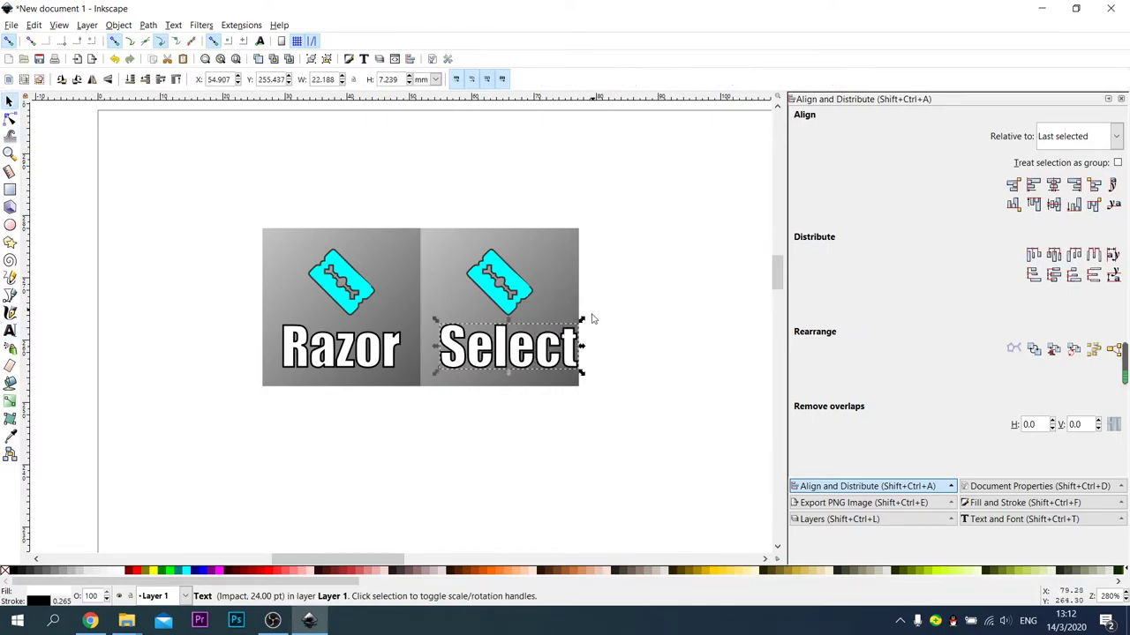
shift+click(560, 284)
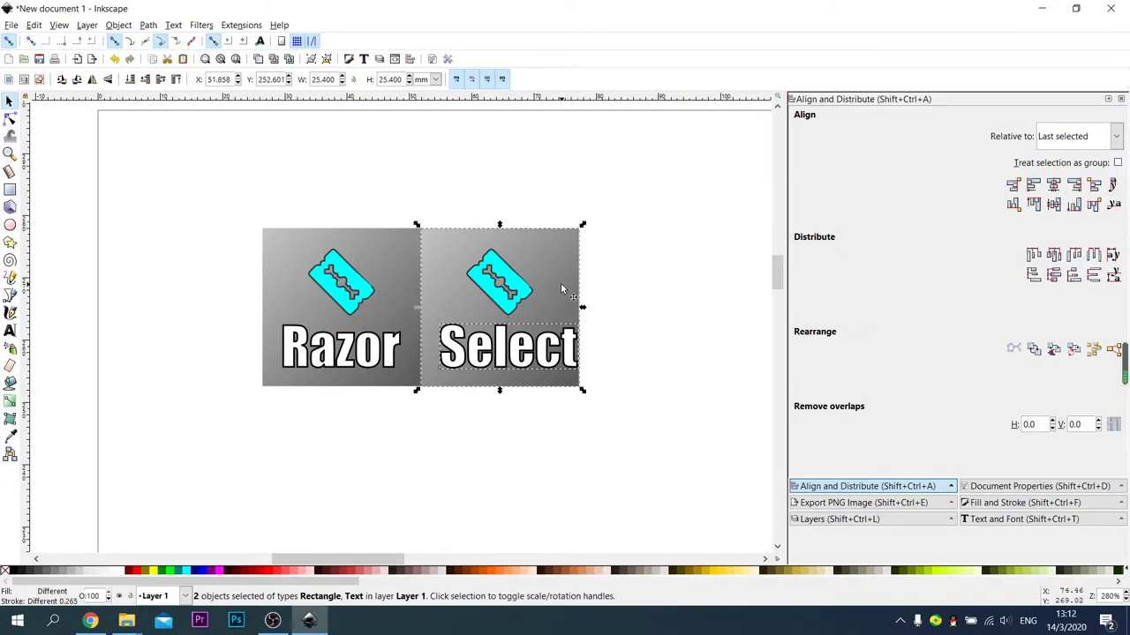
click(1053, 185)
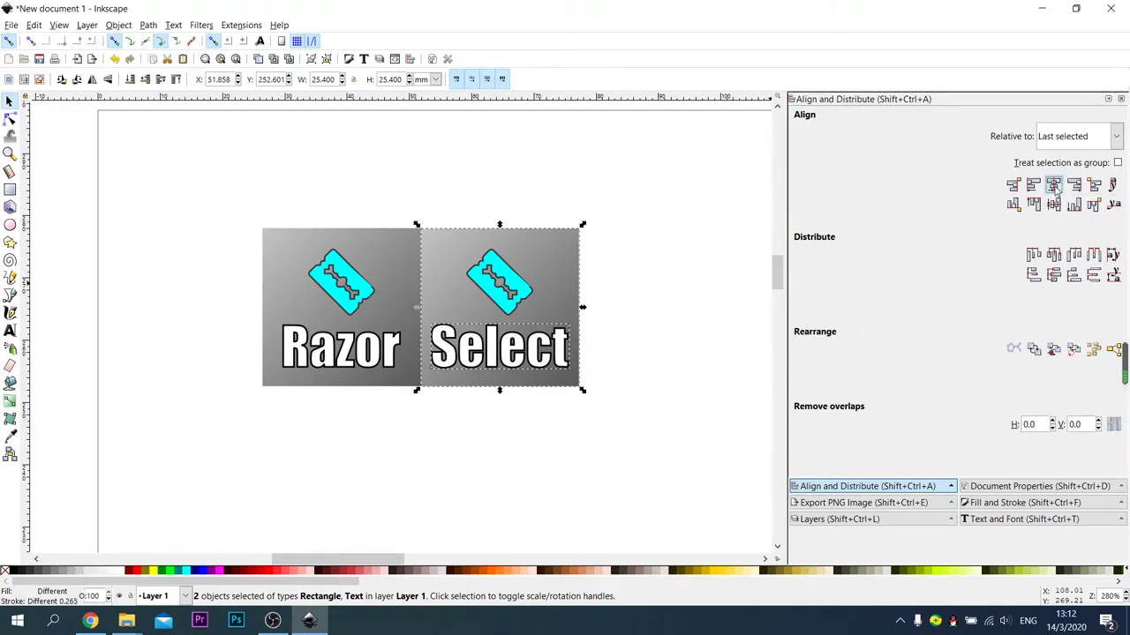
click(422, 451)
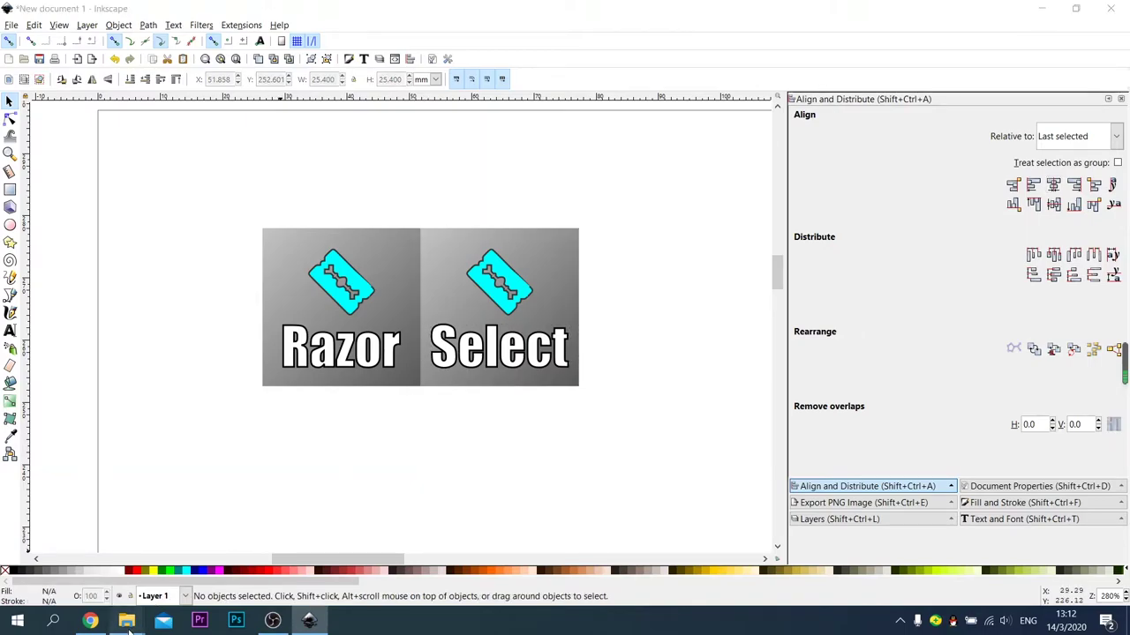
mouse_move(126, 621)
click(198, 574)
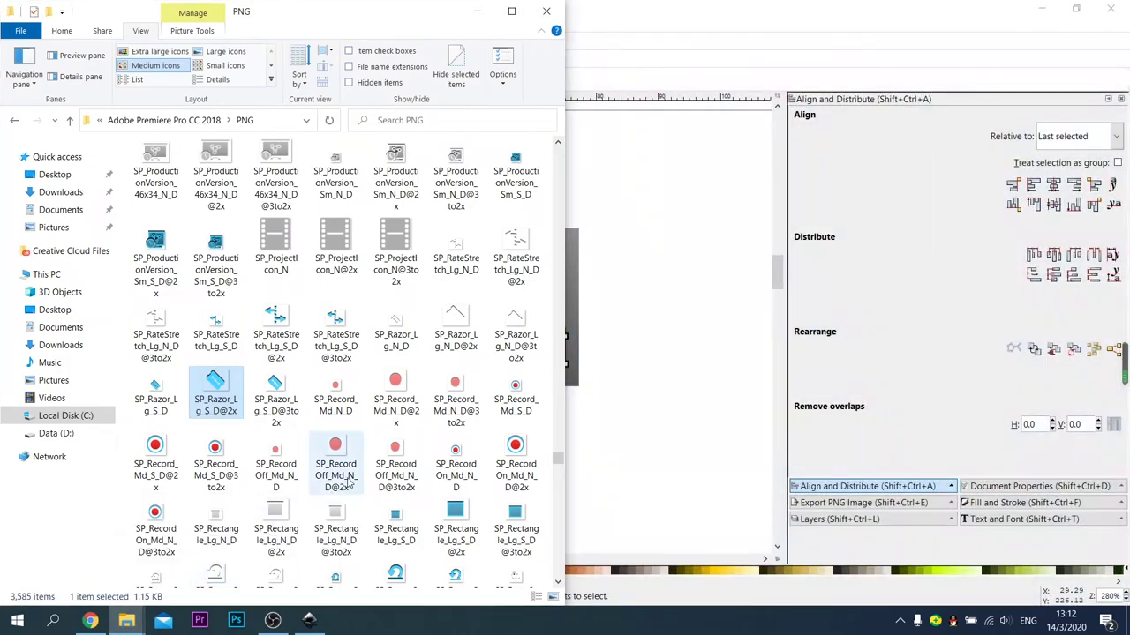
scroll(360, 476, down, 5)
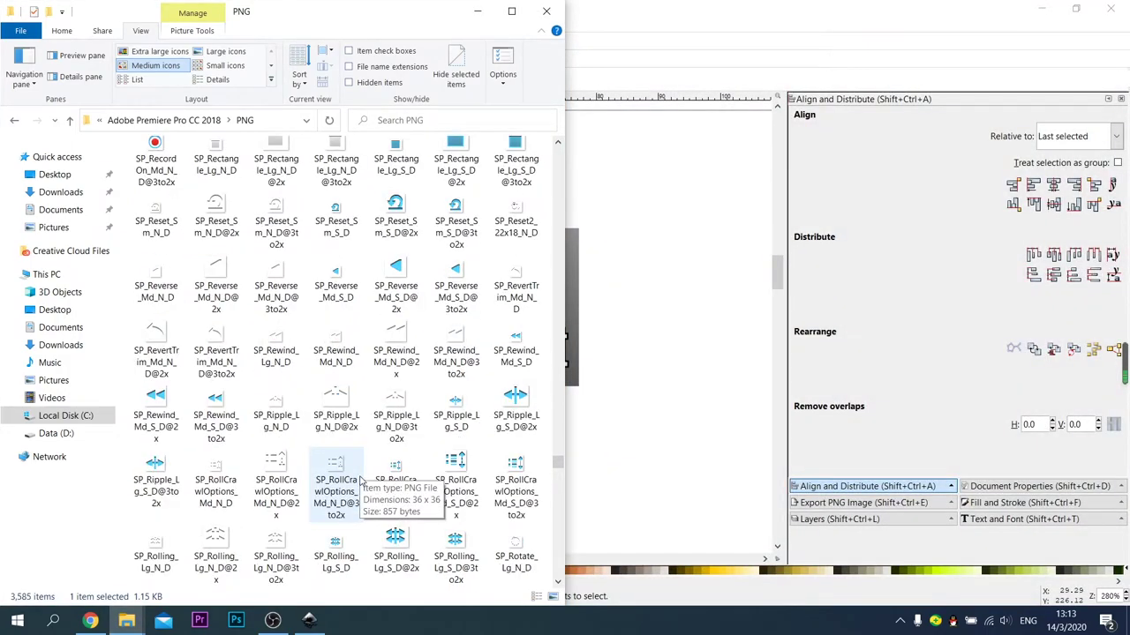
scroll(360, 479, down, 3)
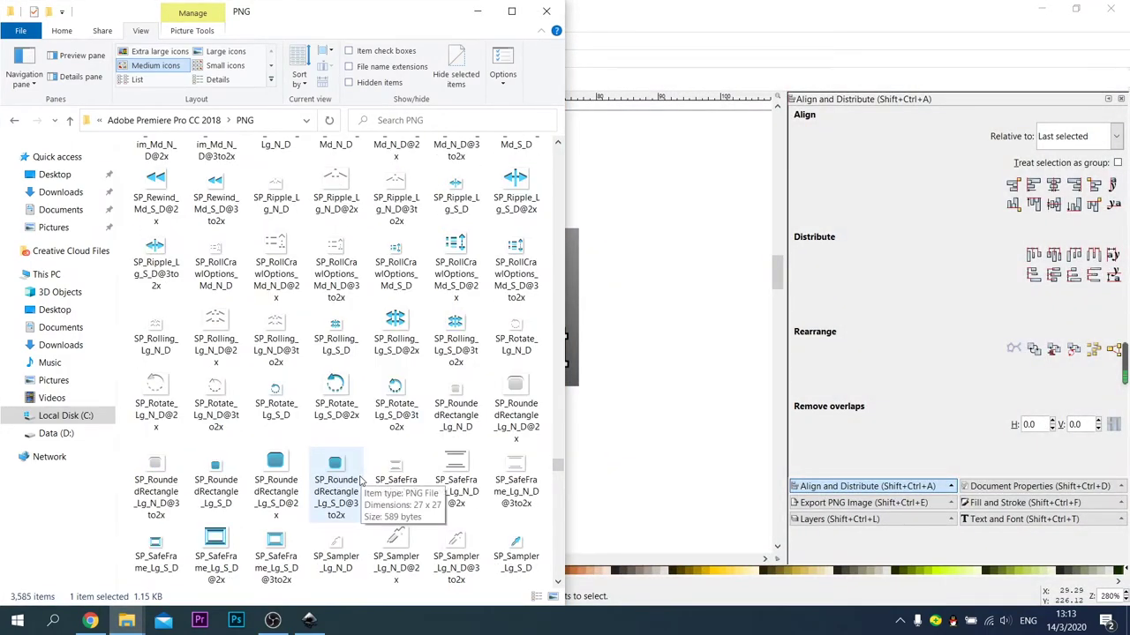
scroll(360, 479, down, 4)
scroll(353, 476, down, 7)
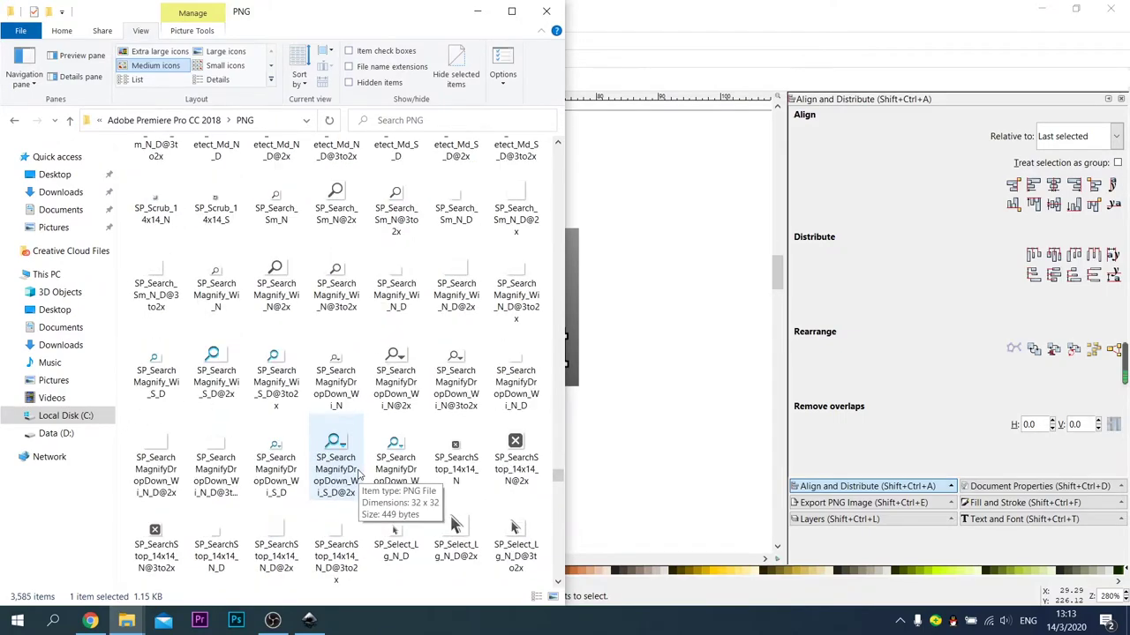
click(215, 375)
scroll(810, 488, down, 10)
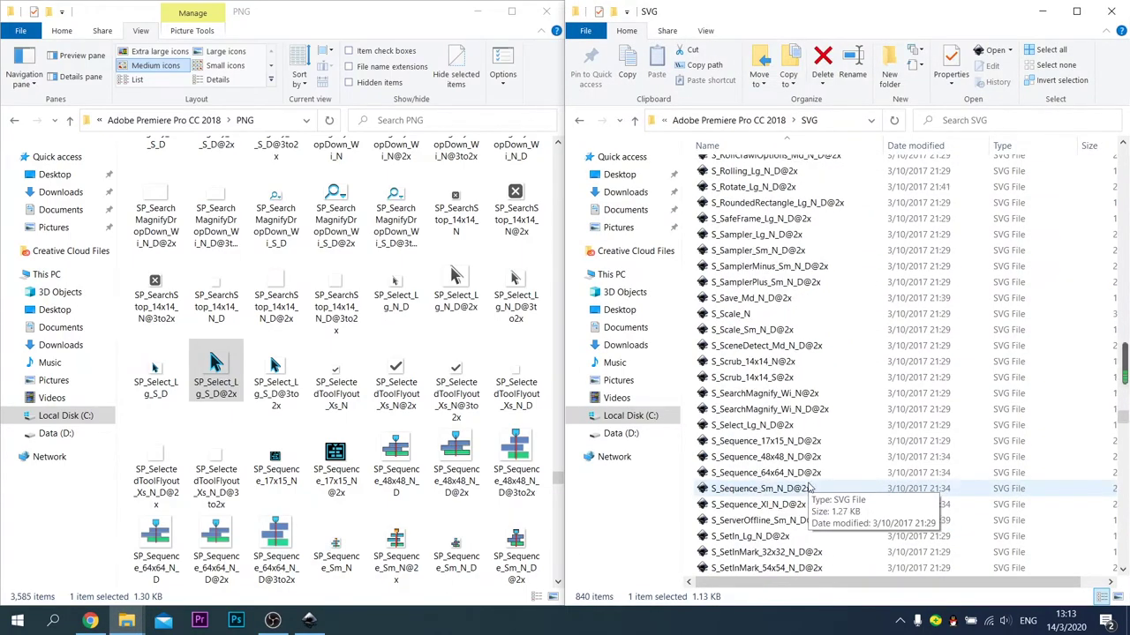
scroll(777, 353, up, 1)
click(751, 227)
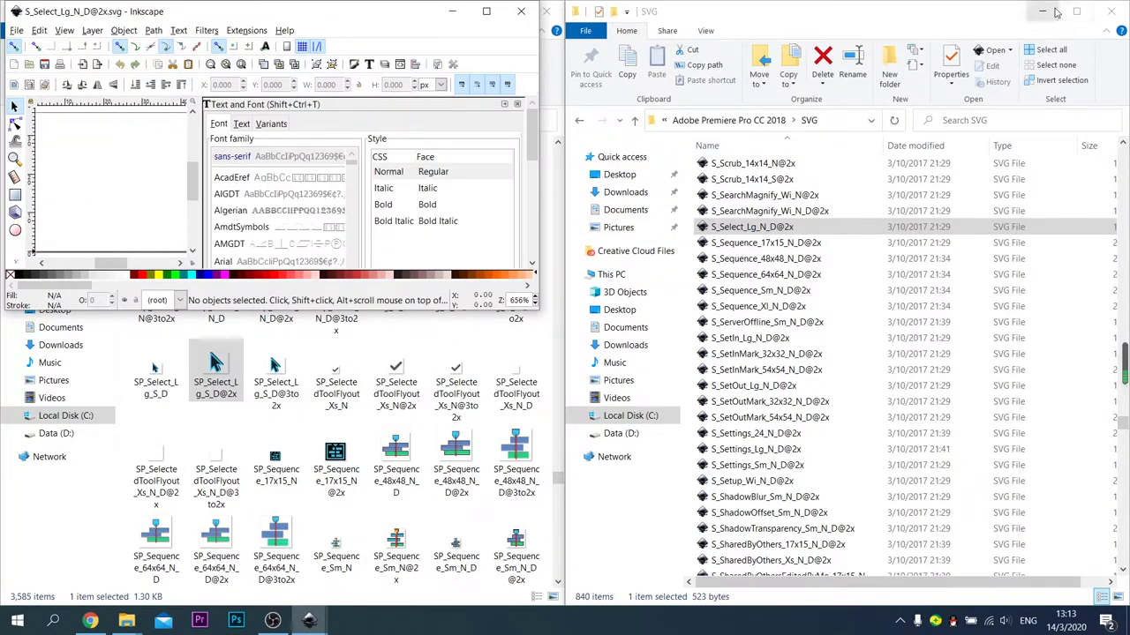
Select the arrow path in the maximized Select icon file and return to New document 1
click(491, 15)
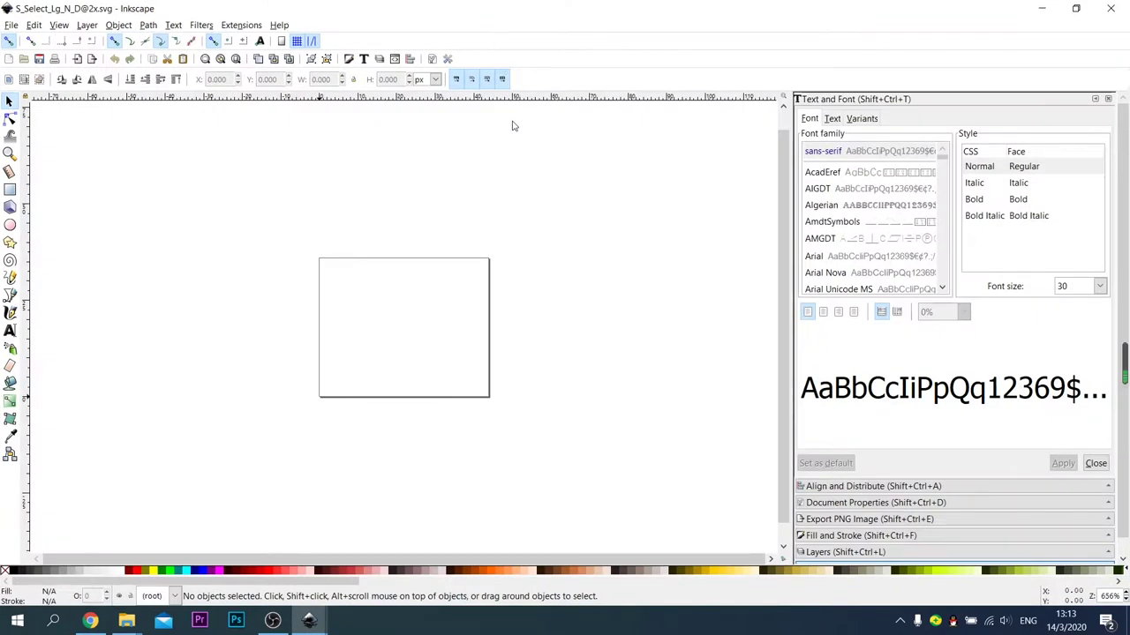
click(450, 316)
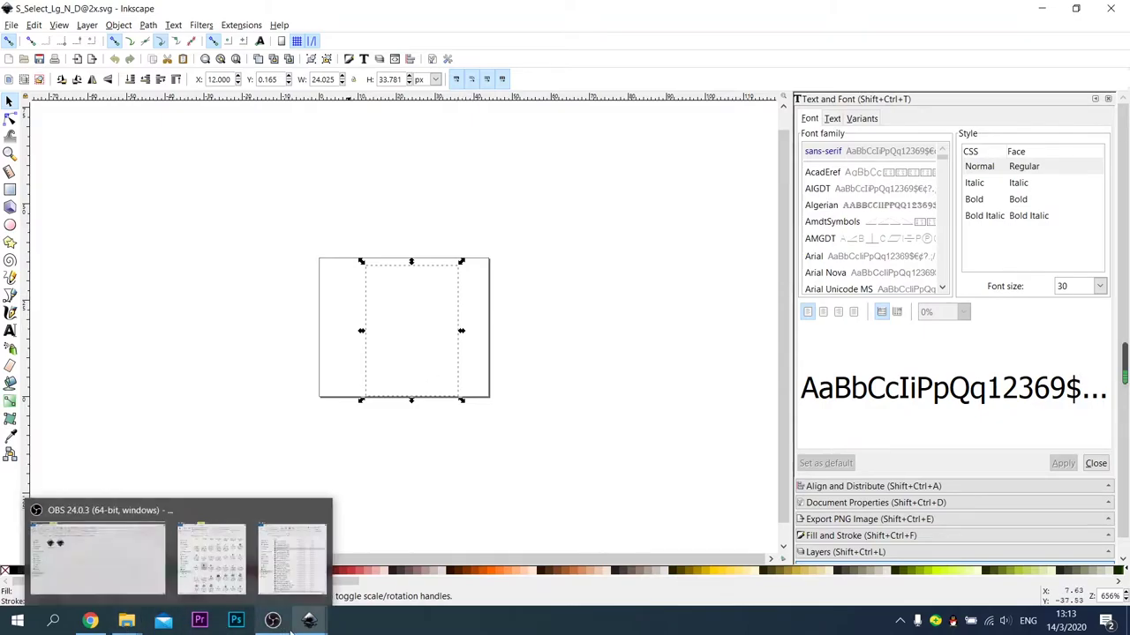
mouse_move(309, 621)
click(265, 574)
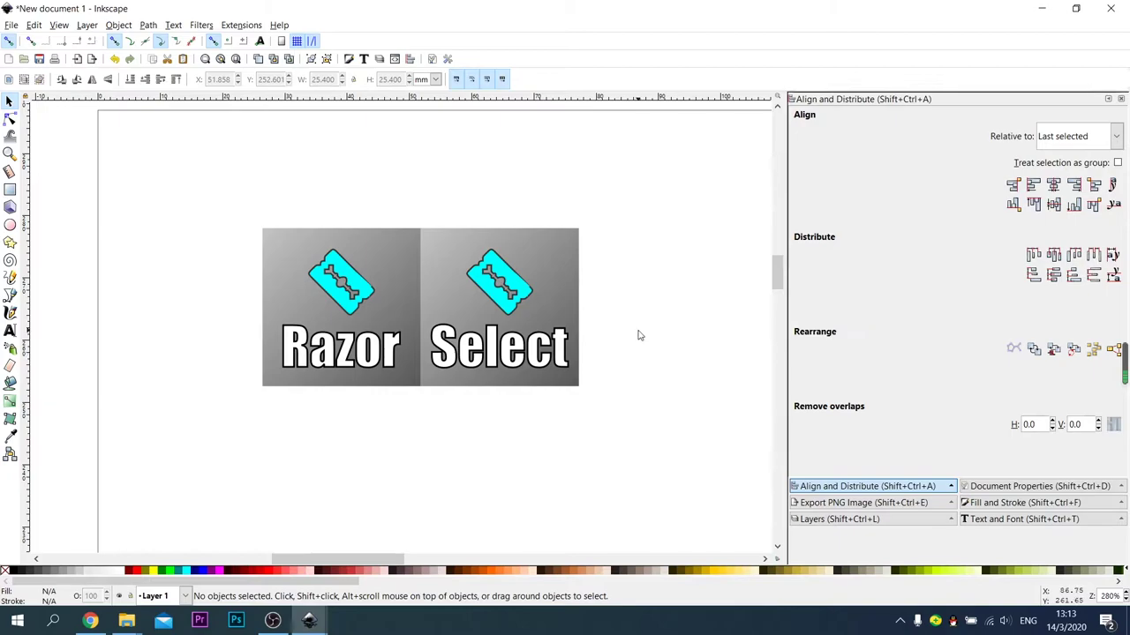
Paste the arrow, copy the razor icon, and apply its cyan style to the arrow with Paste Style
key(ctrl+v)
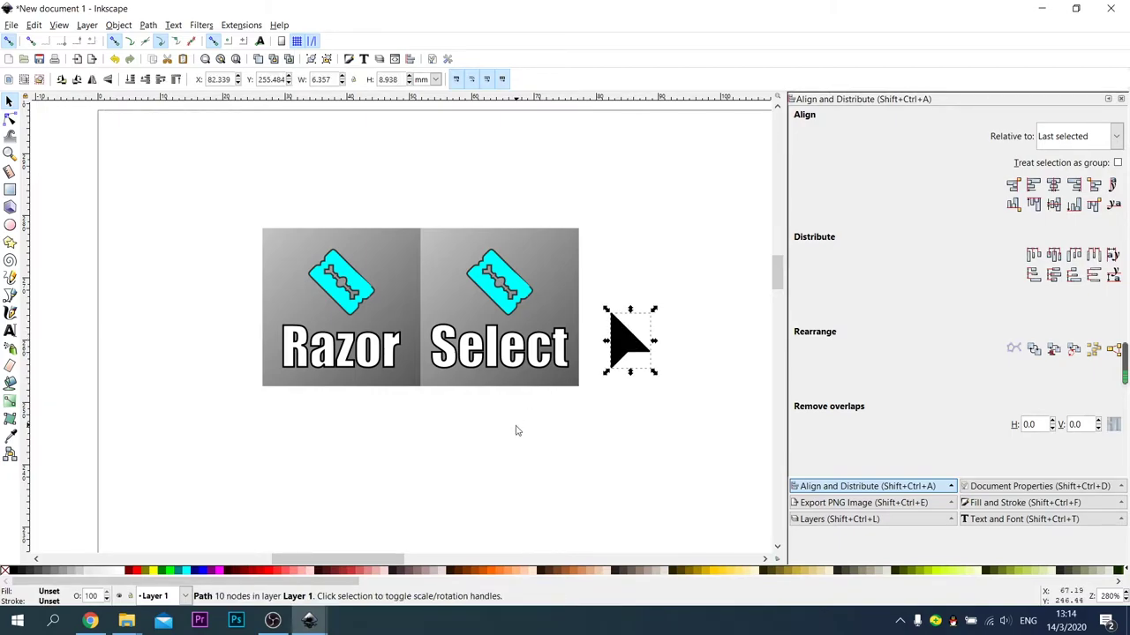
click(503, 307)
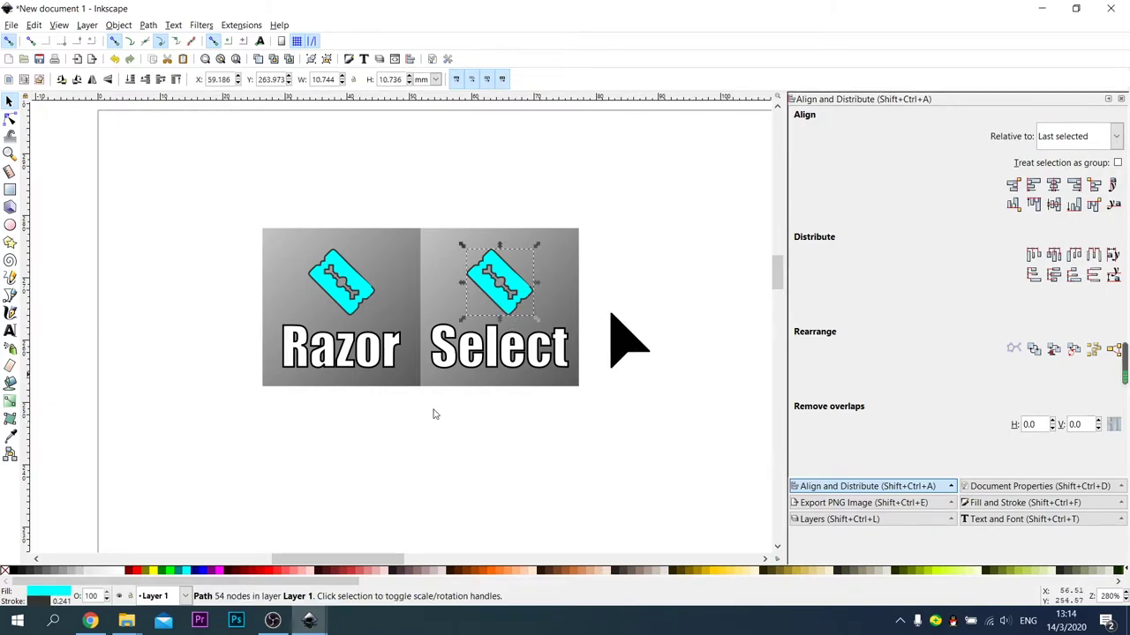
click(39, 25)
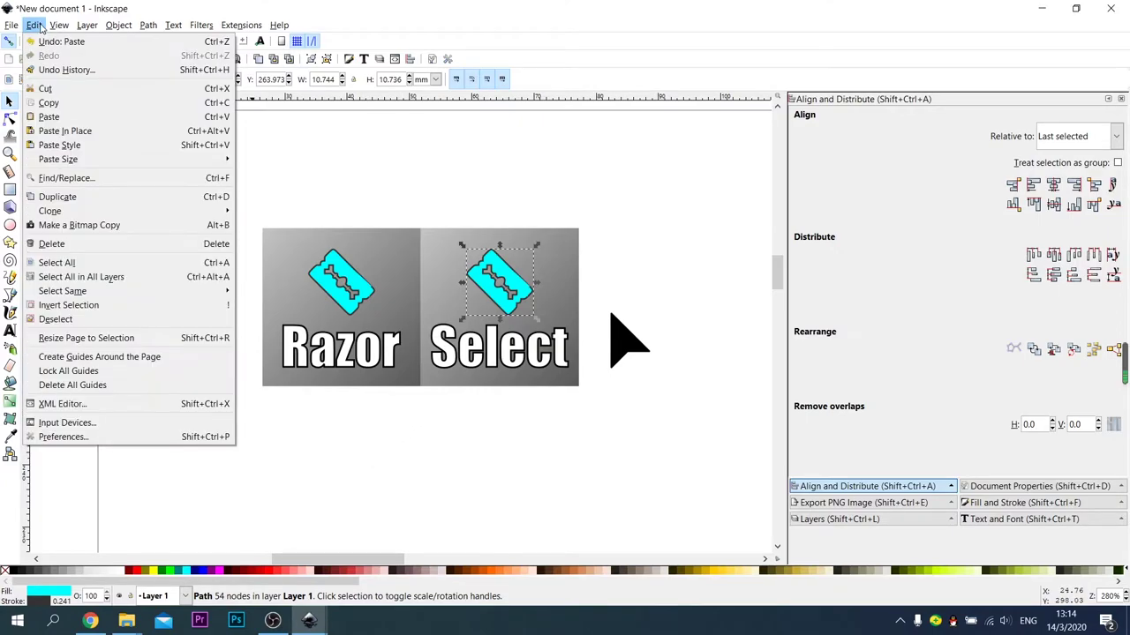
click(111, 104)
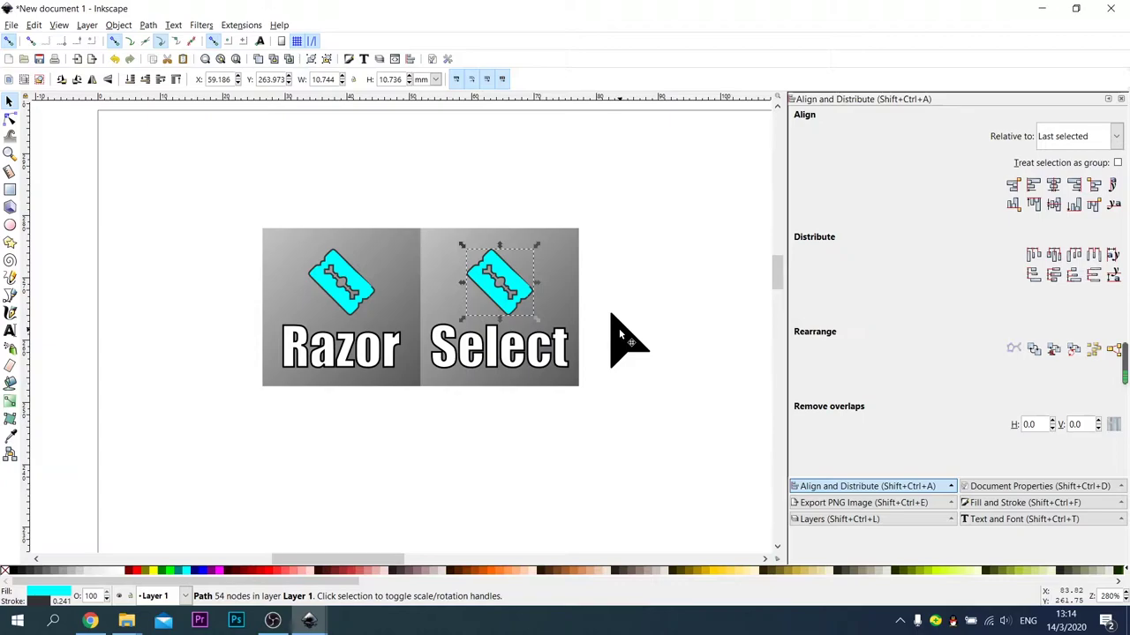
click(618, 328)
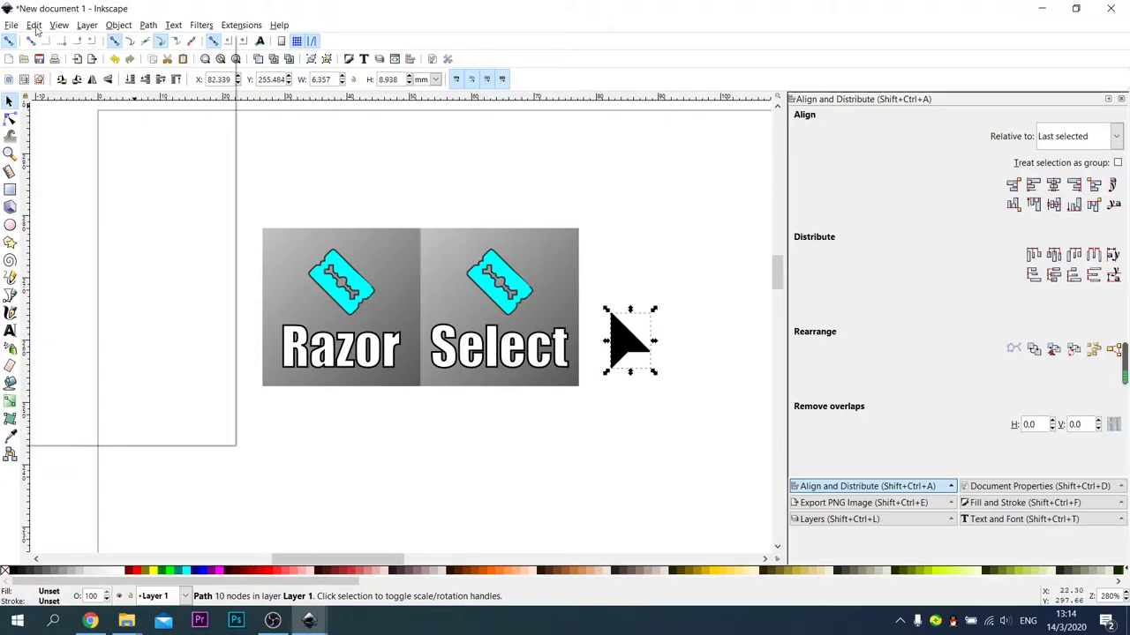
click(33, 25)
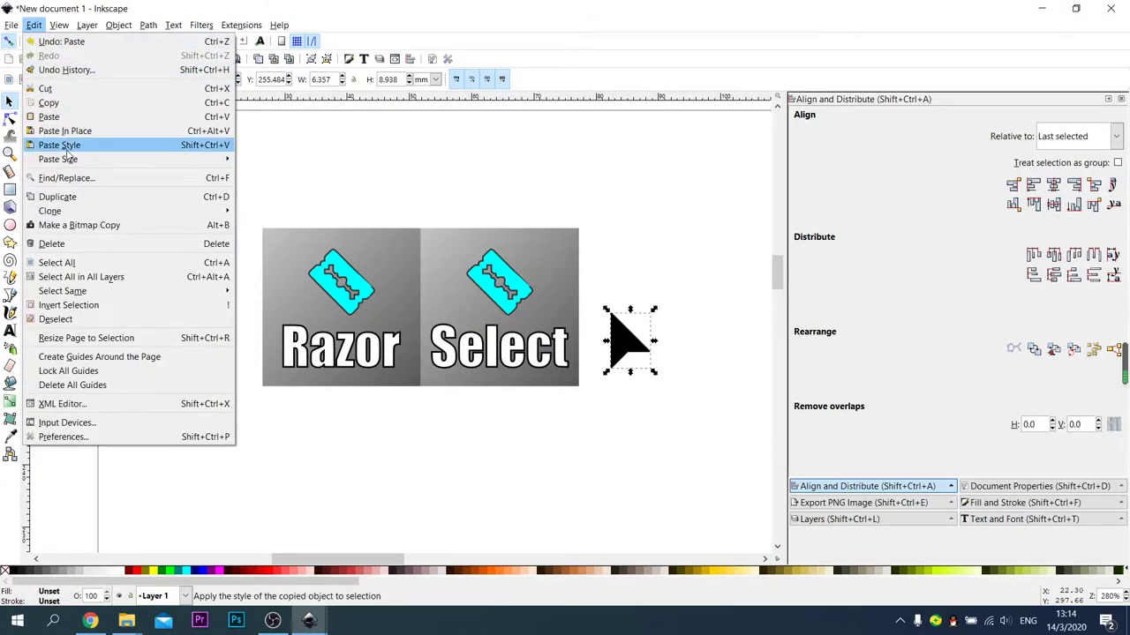
click(59, 144)
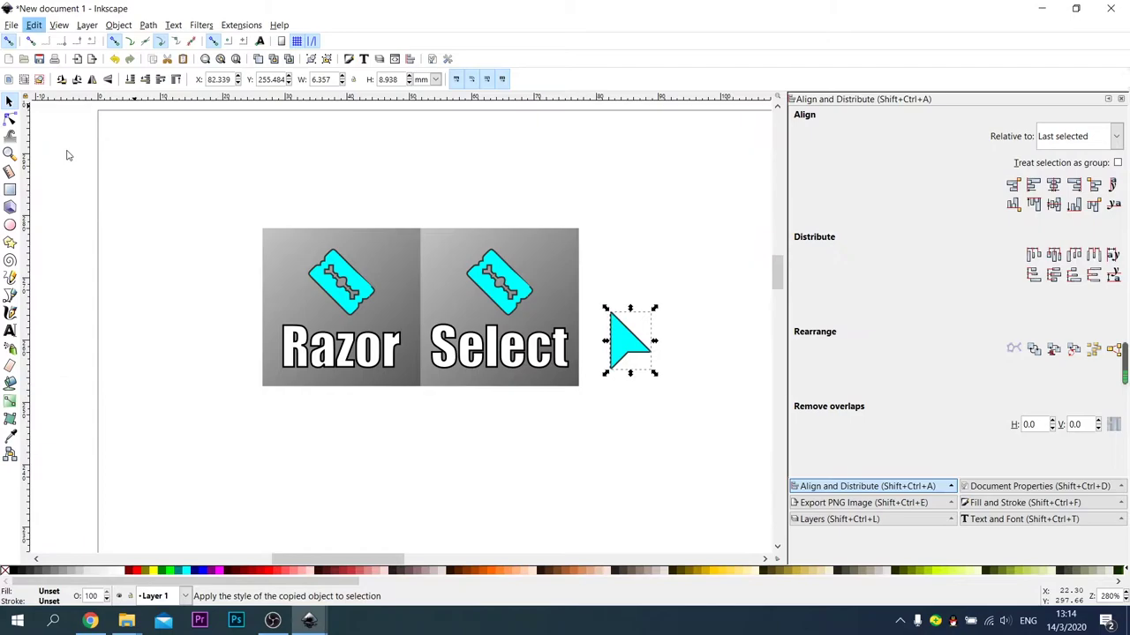
click(372, 427)
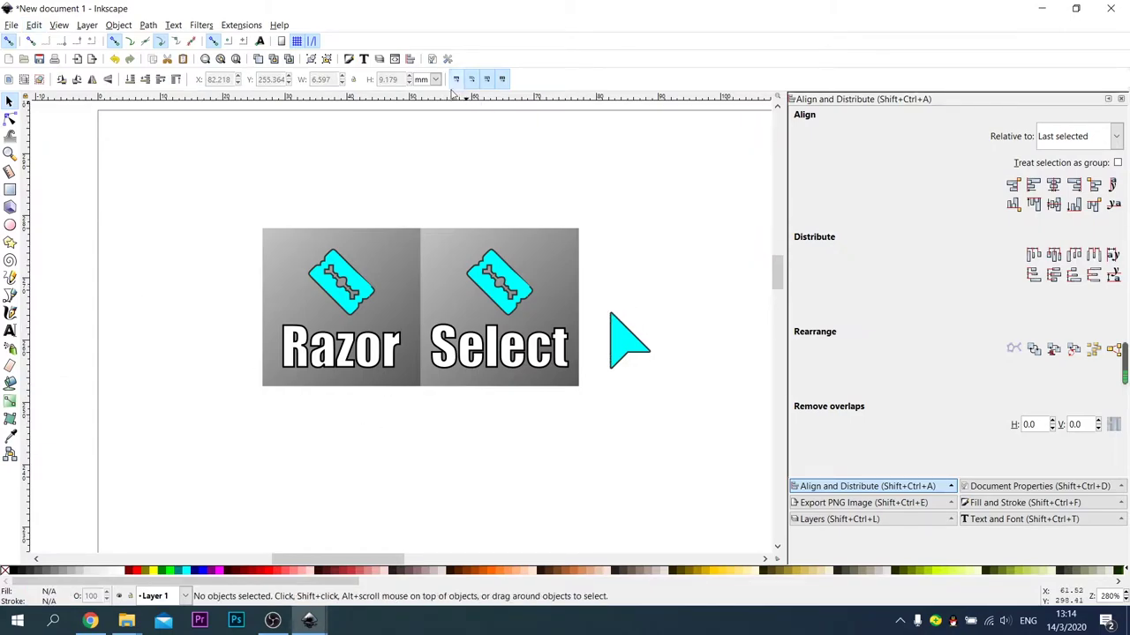
Place a horizontal guide exactly along the razor icon's top tip
drag(450, 101, 434, 248)
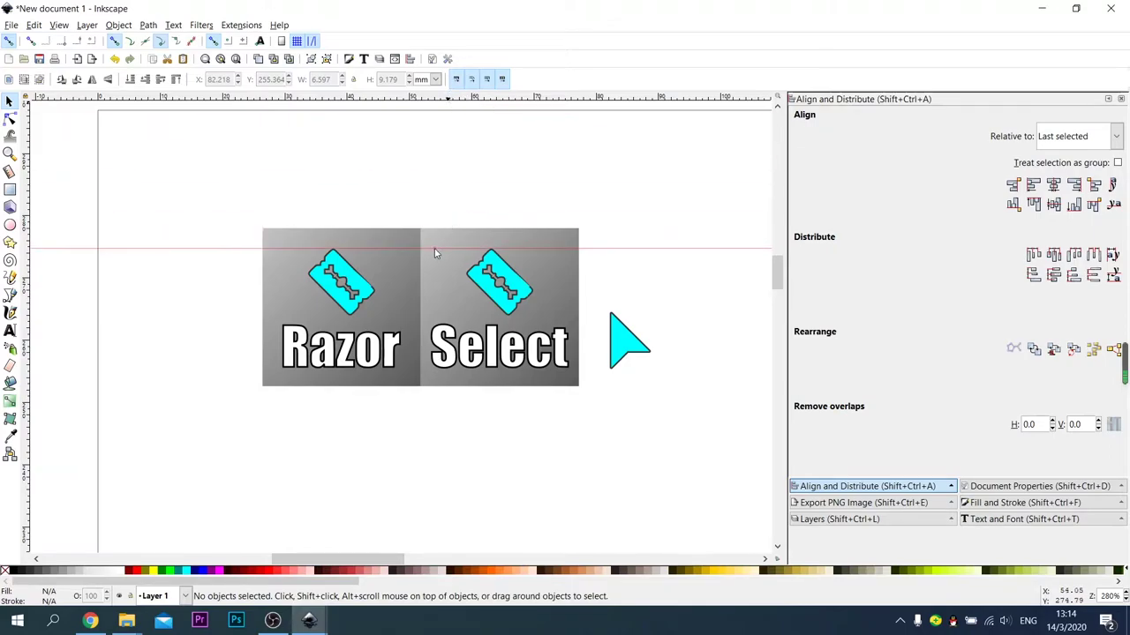
ctrl+scroll(344, 242, up, 2)
ctrl+scroll(340, 245, up, 2)
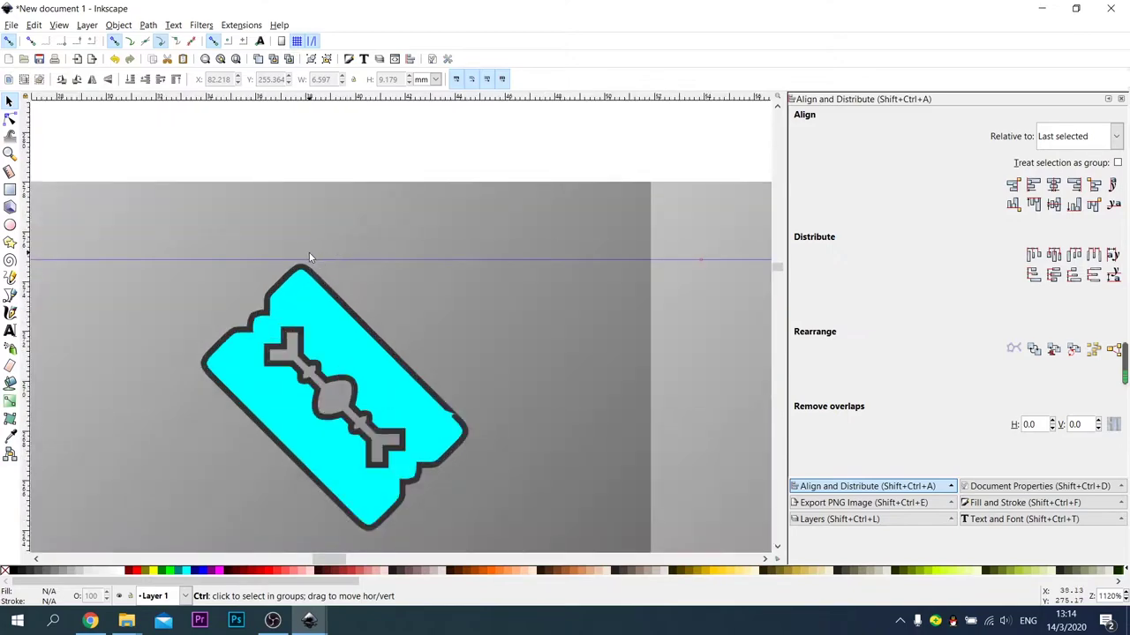
ctrl+scroll(309, 254, up, 1)
drag(310, 266, 316, 270)
ctrl+scroll(322, 280, up, 2)
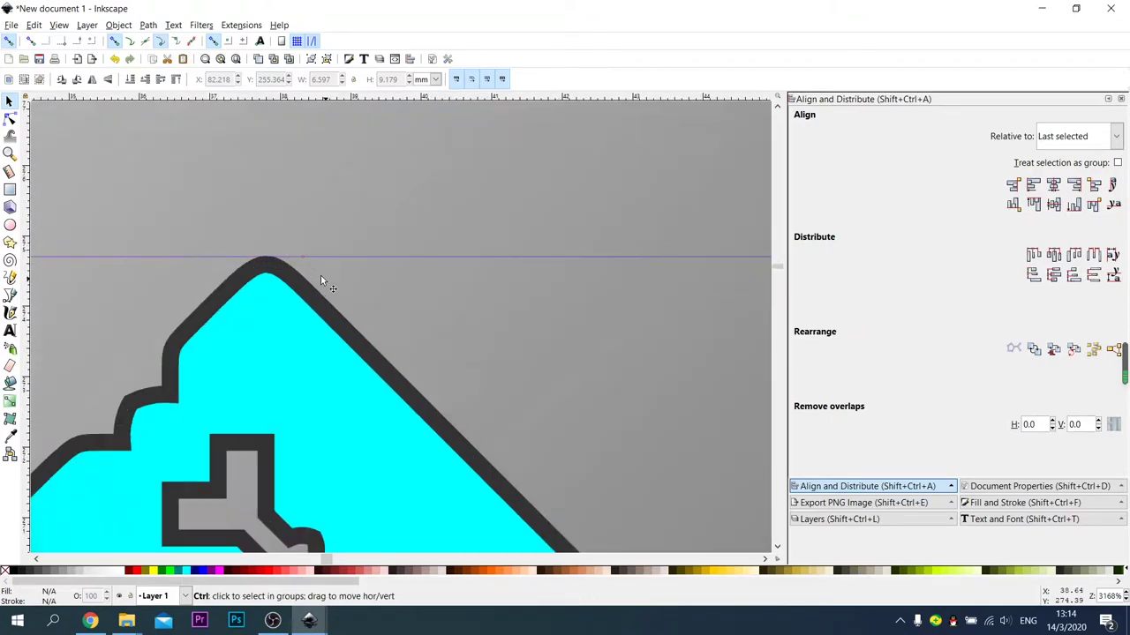
ctrl+scroll(315, 272, down, 5)
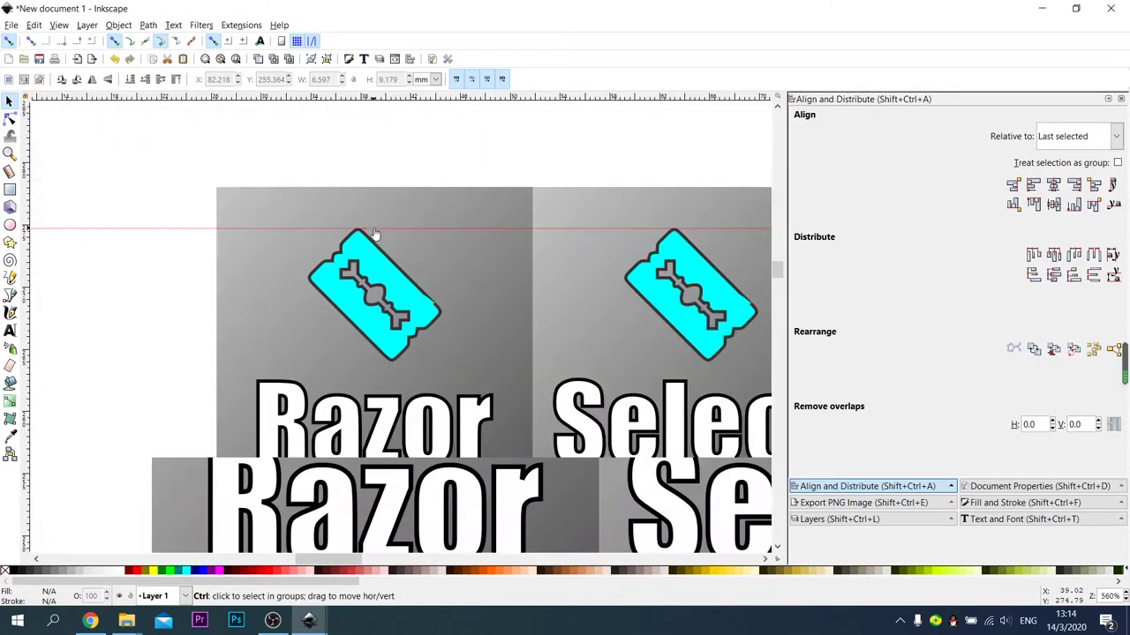
Add a second horizontal guide at the razor's bottom tip, then select the Select keycap's razor
drag(384, 99, 401, 362)
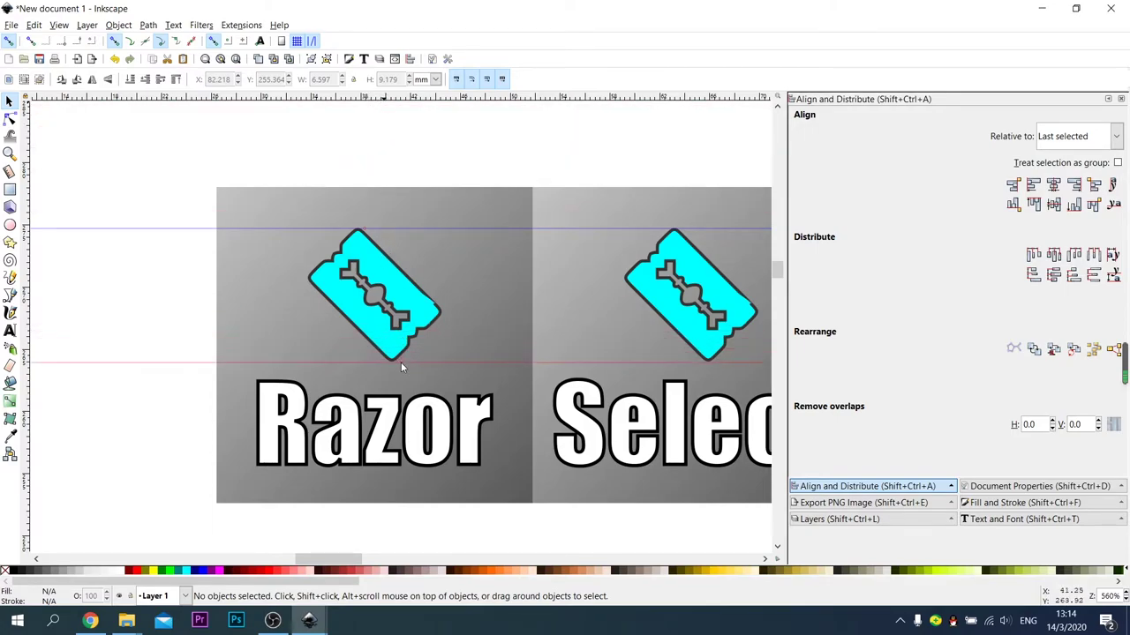
ctrl+scroll(402, 355, up, 4)
ctrl+scroll(394, 364, up, 1)
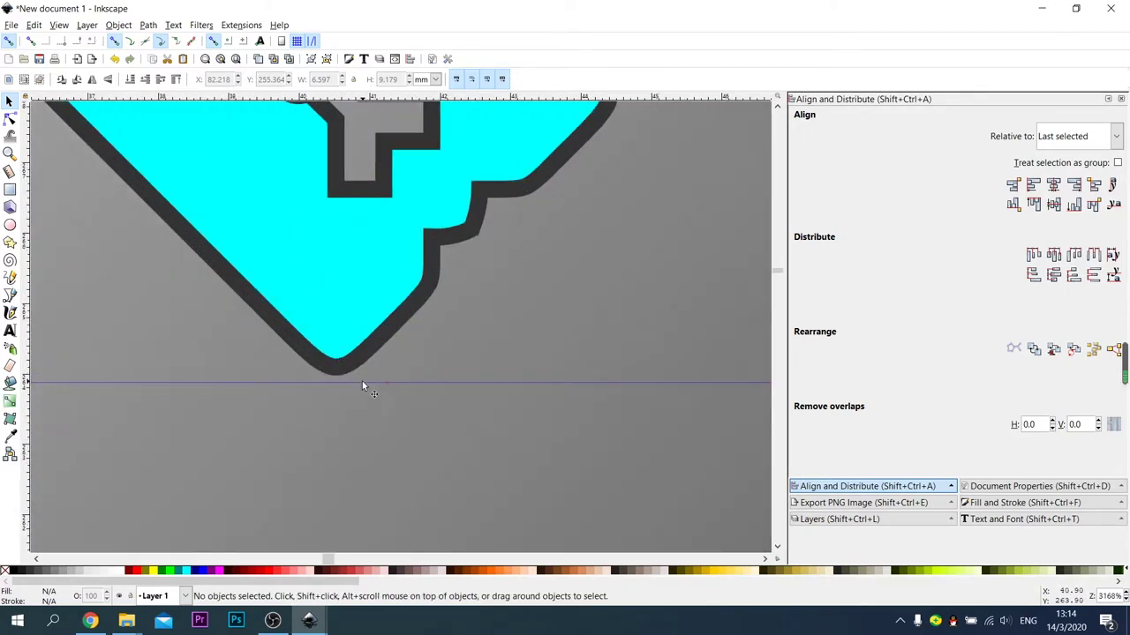
drag(367, 388, 372, 378)
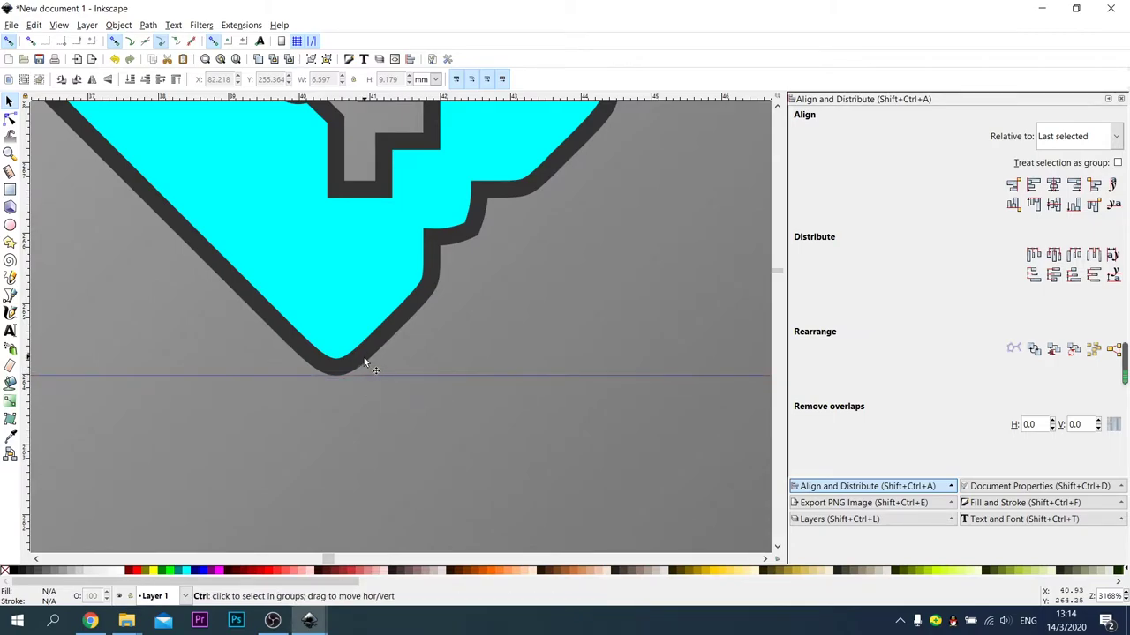
ctrl+scroll(362, 362, down, 6)
ctrl+scroll(362, 362, down, 2)
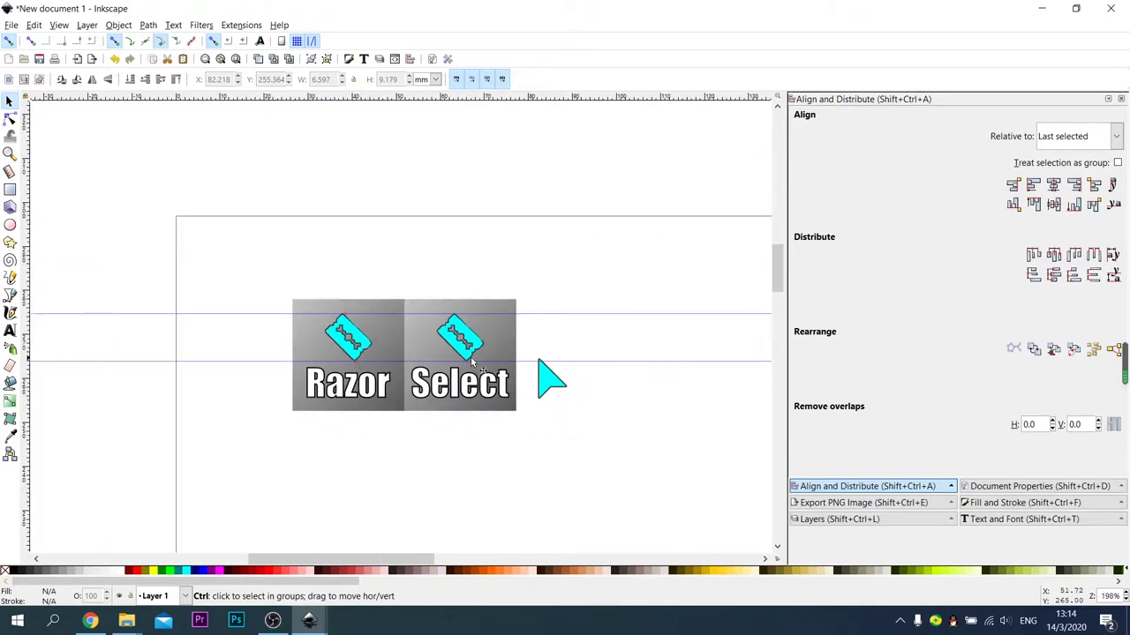
ctrl+scroll(506, 371, up, 2)
click(448, 323)
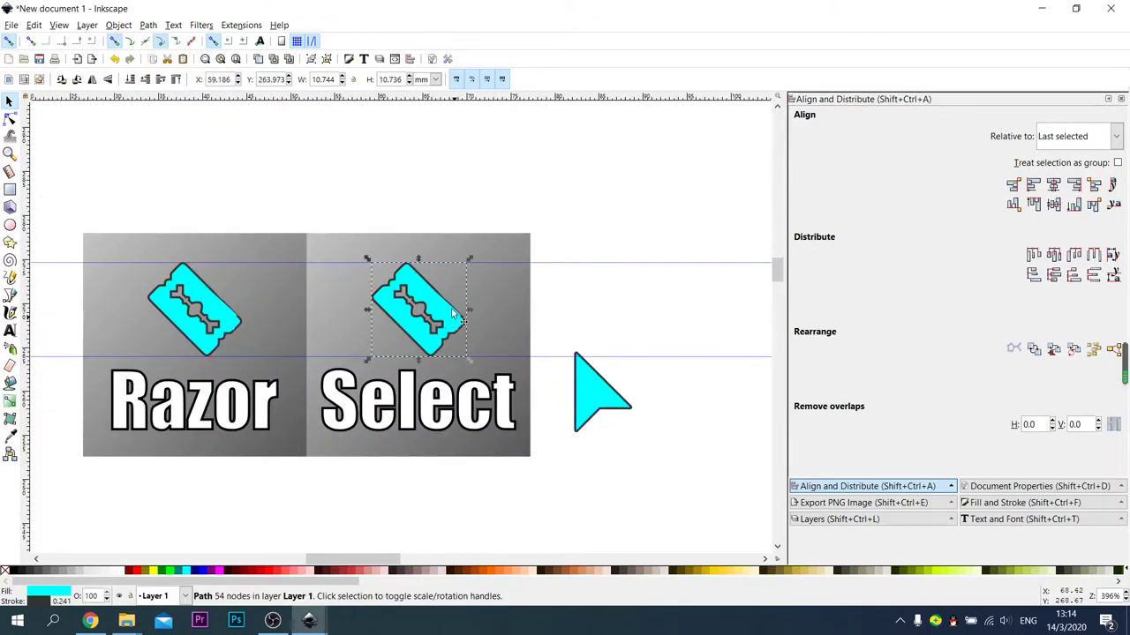
Delete the razor from the Select keycap and move the cyan arrow onto it
key(Delete)
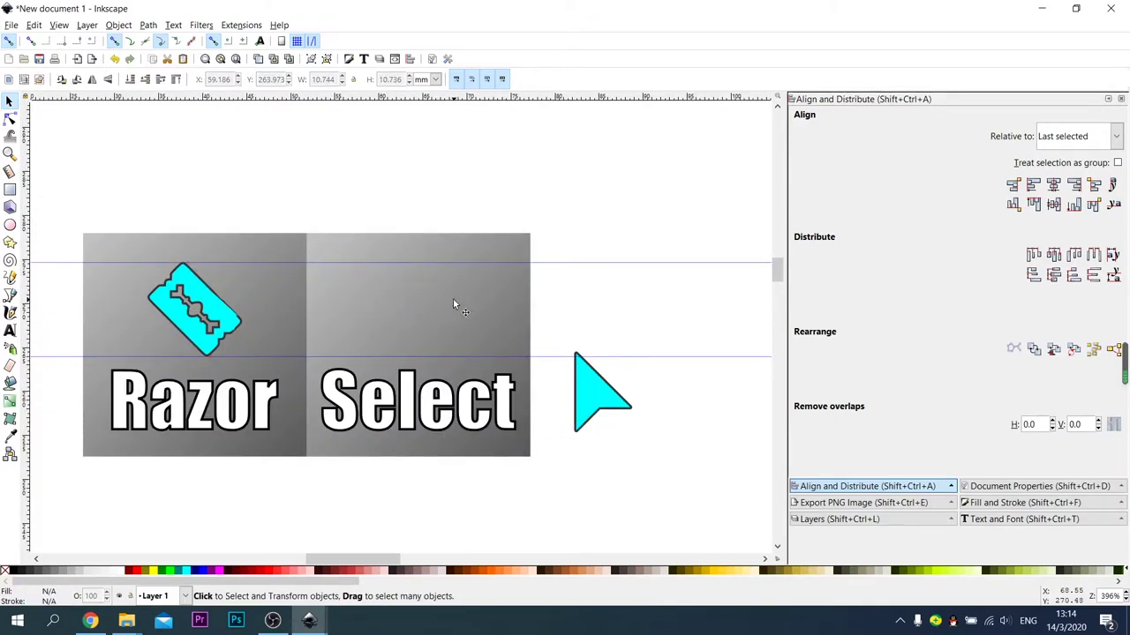
drag(590, 395, 484, 300)
ctrl+scroll(492, 276, up, 7)
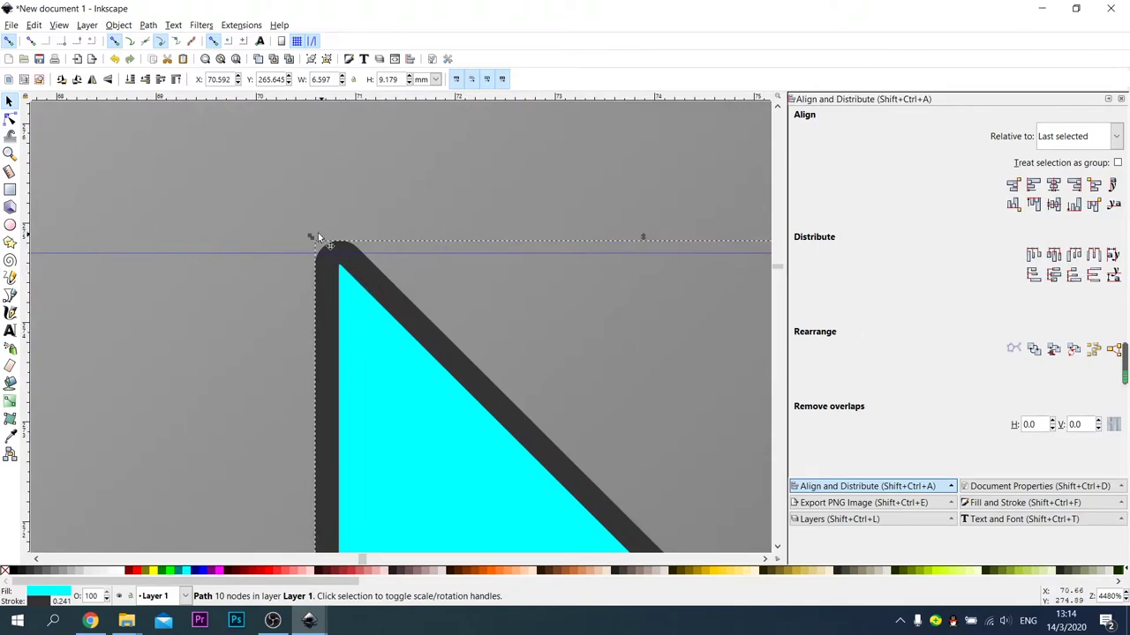
Scale the cyan arrow so it spans from the top guide to the bottom guide
drag(310, 238, 318, 246)
scroll(406, 240, down, 3)
scroll(406, 242, down, 15)
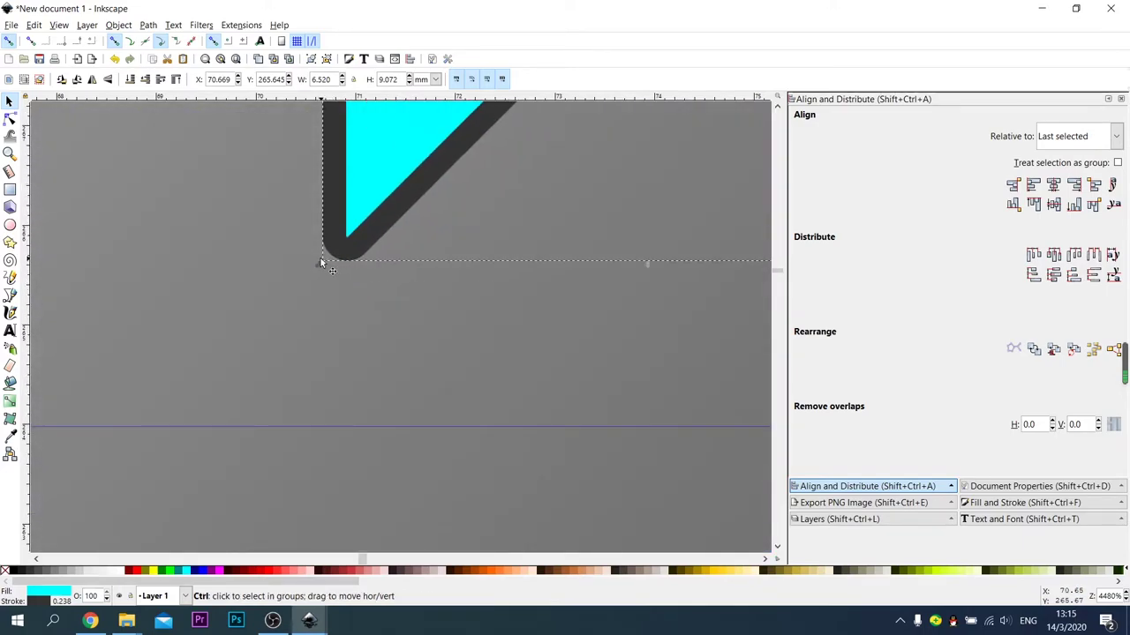
drag(318, 262, 179, 428)
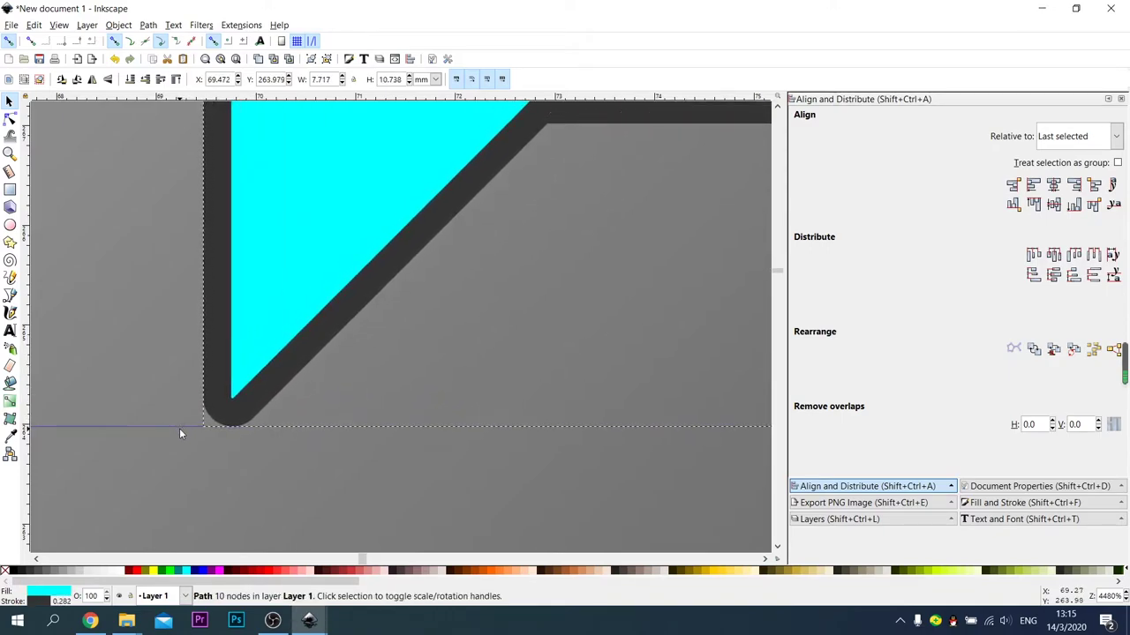
scroll(171, 378, down, 8)
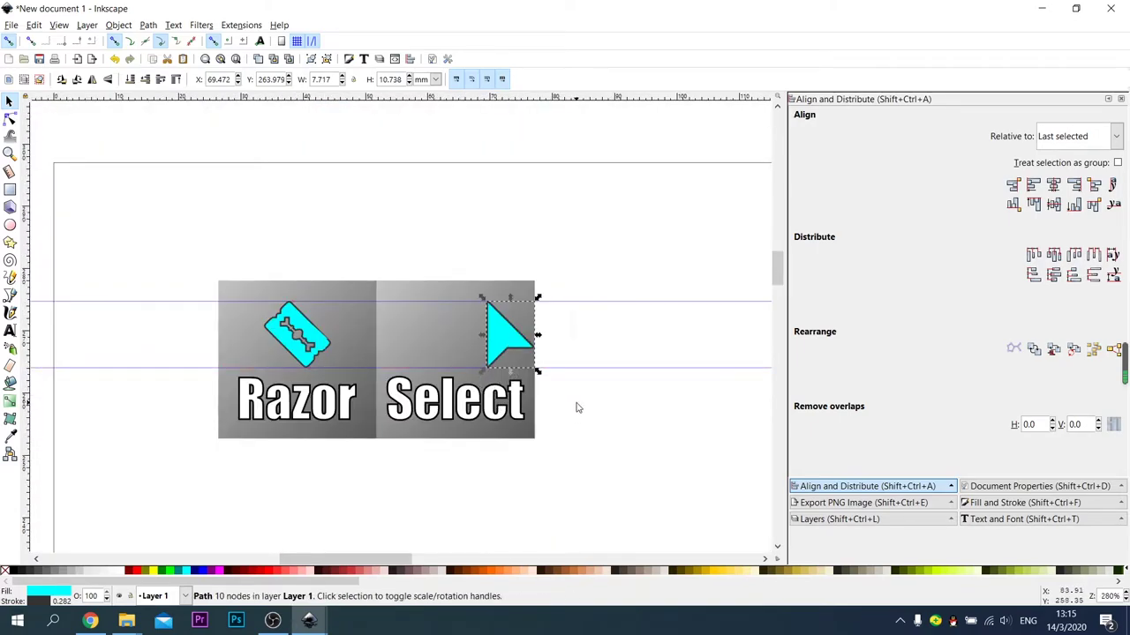
Delete both horizontal guidelines, then select the cyan arrow together with the Select keycap background
click(578, 407)
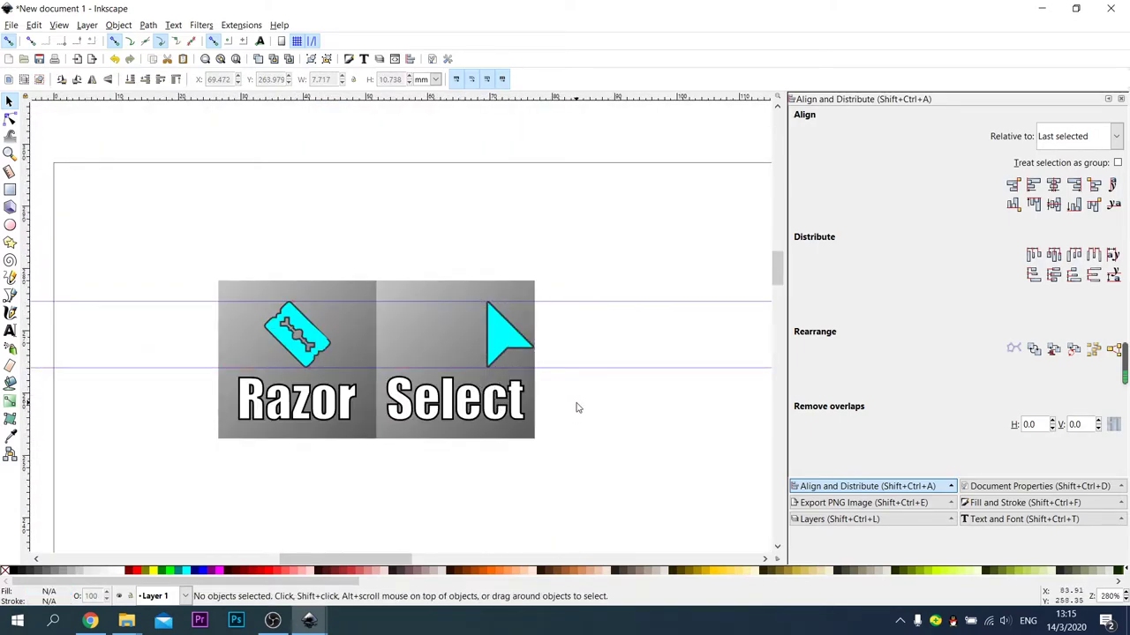
double_click(608, 303)
click(607, 401)
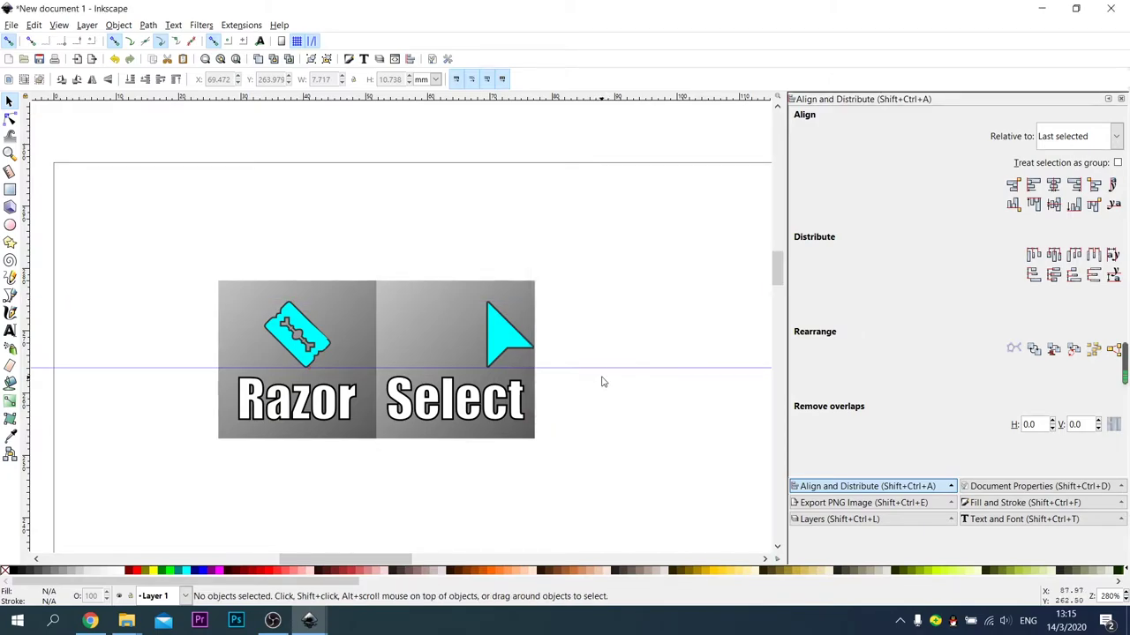
double_click(600, 370)
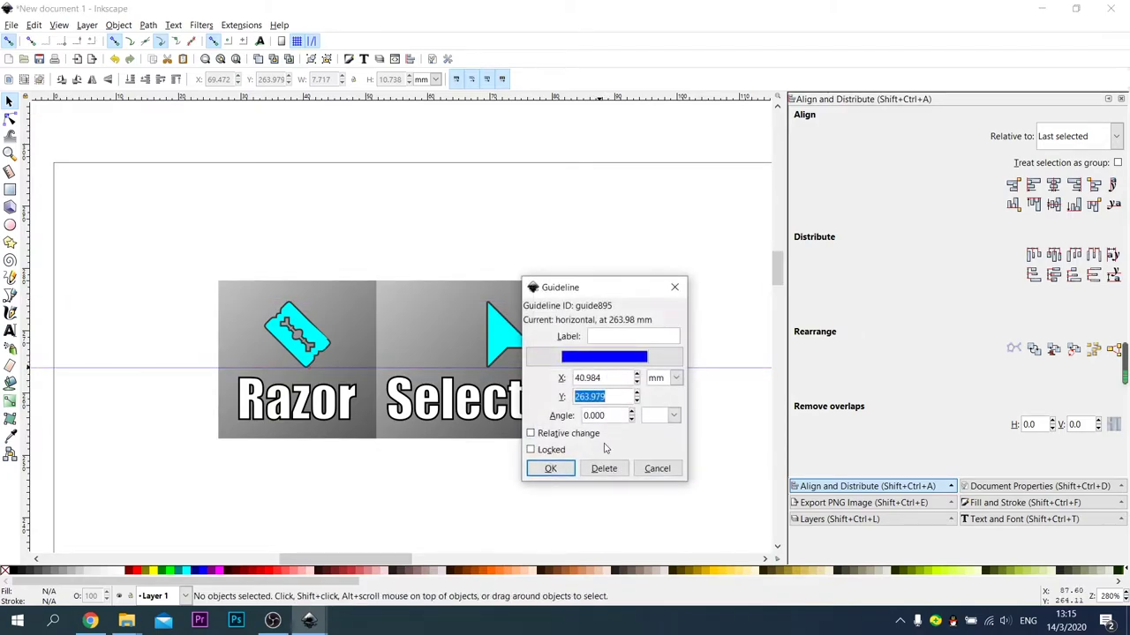
click(604, 469)
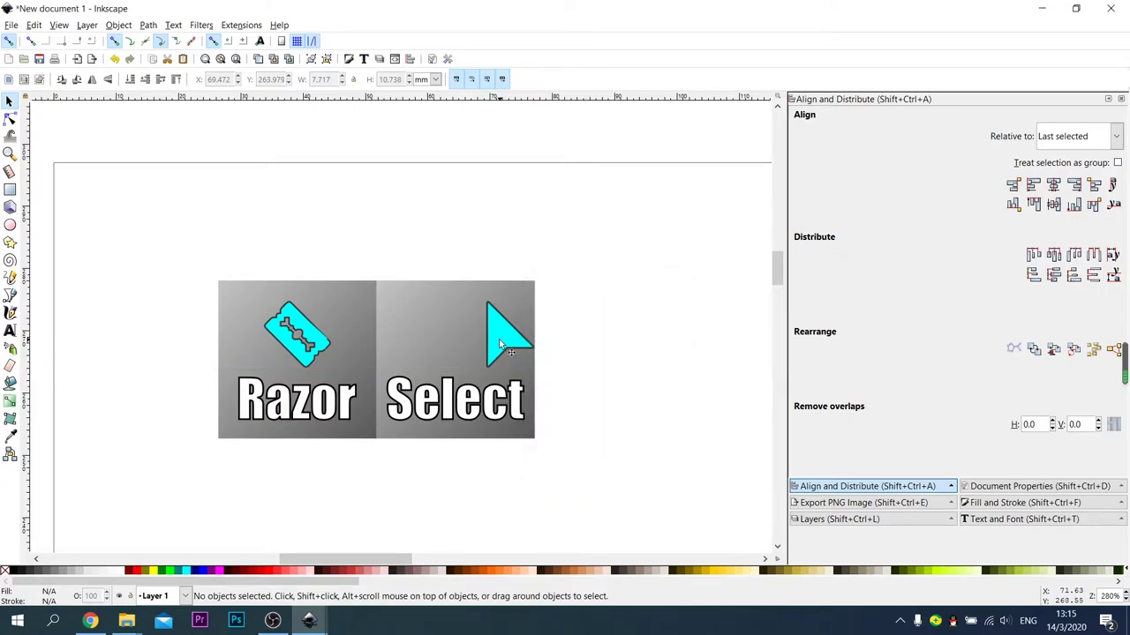
click(507, 344)
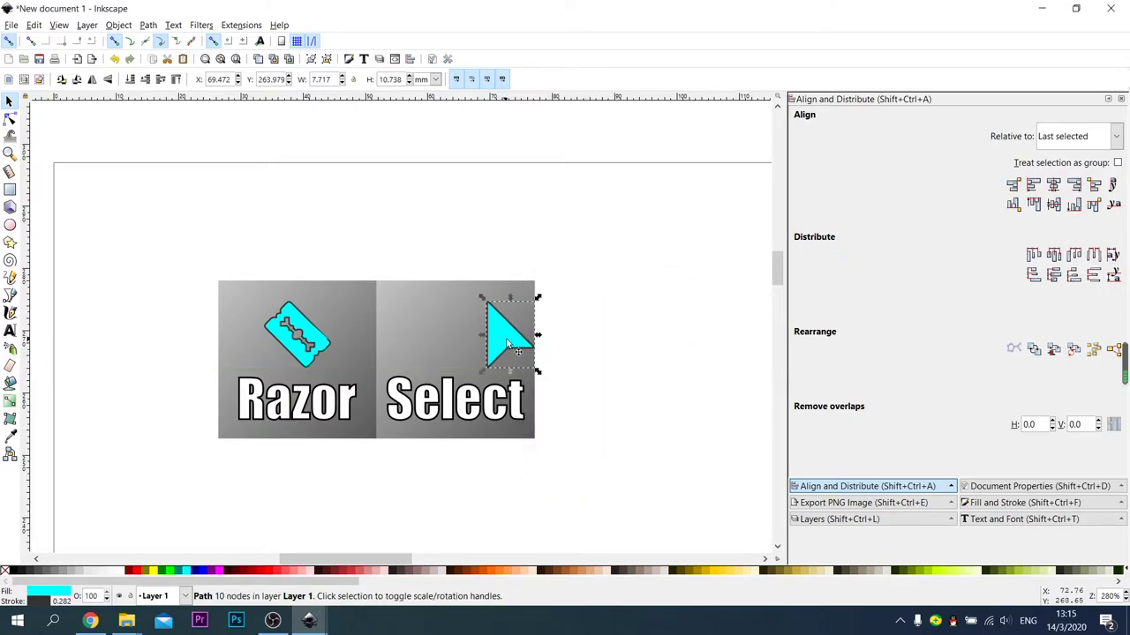
shift+click(413, 334)
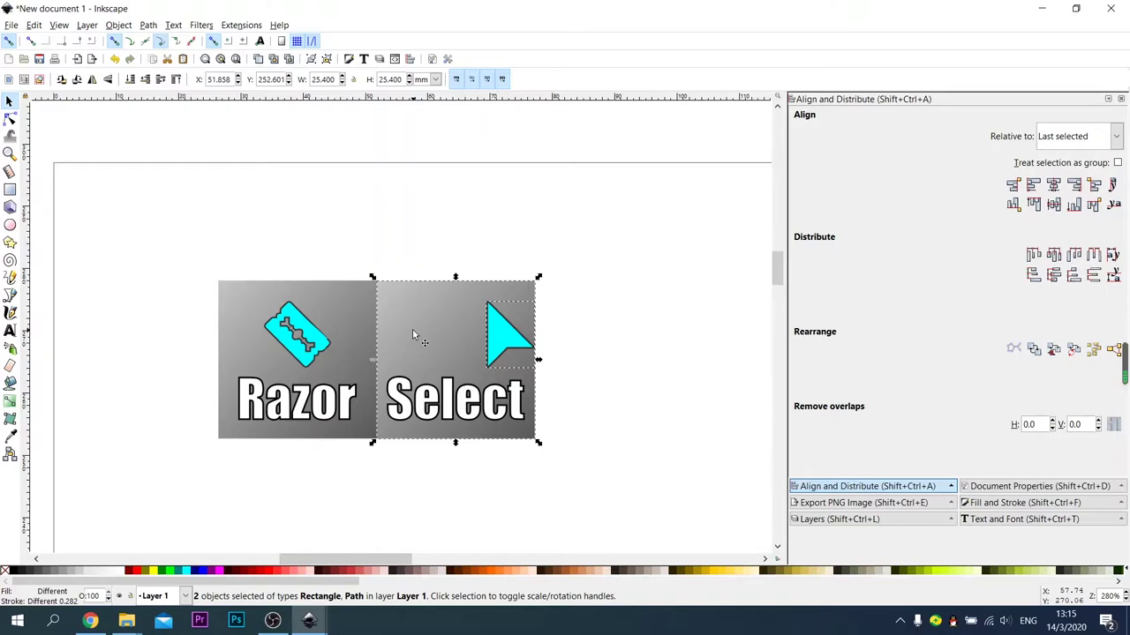
Centre the arrow on the Select keycap's vertical axis and group the arrow, label and tile
click(1054, 185)
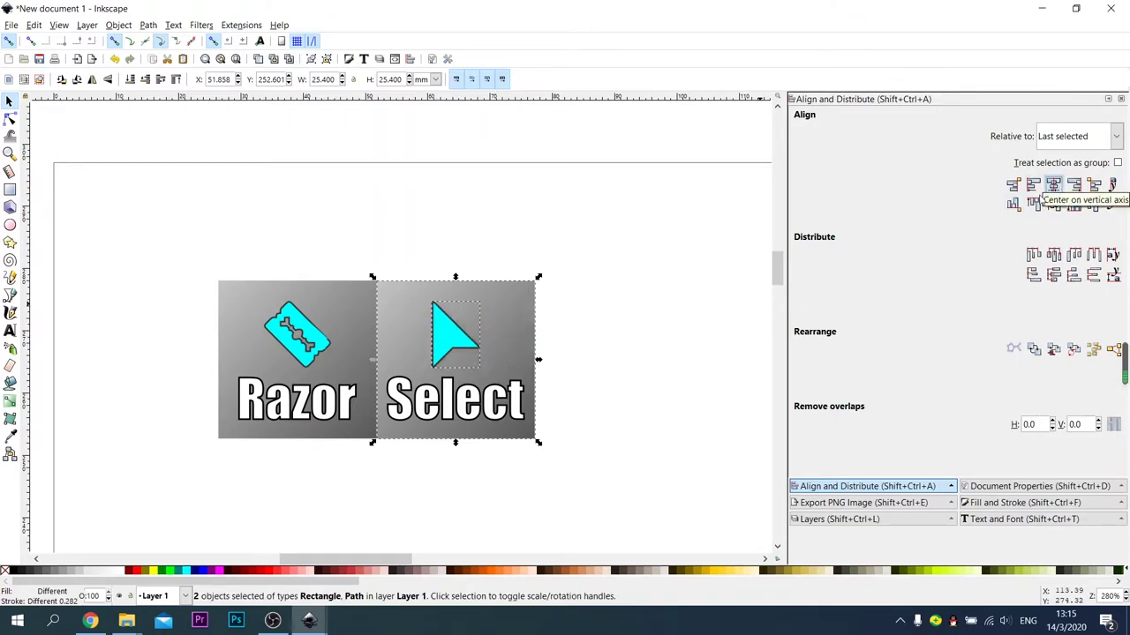
click(692, 311)
drag(618, 255, 361, 458)
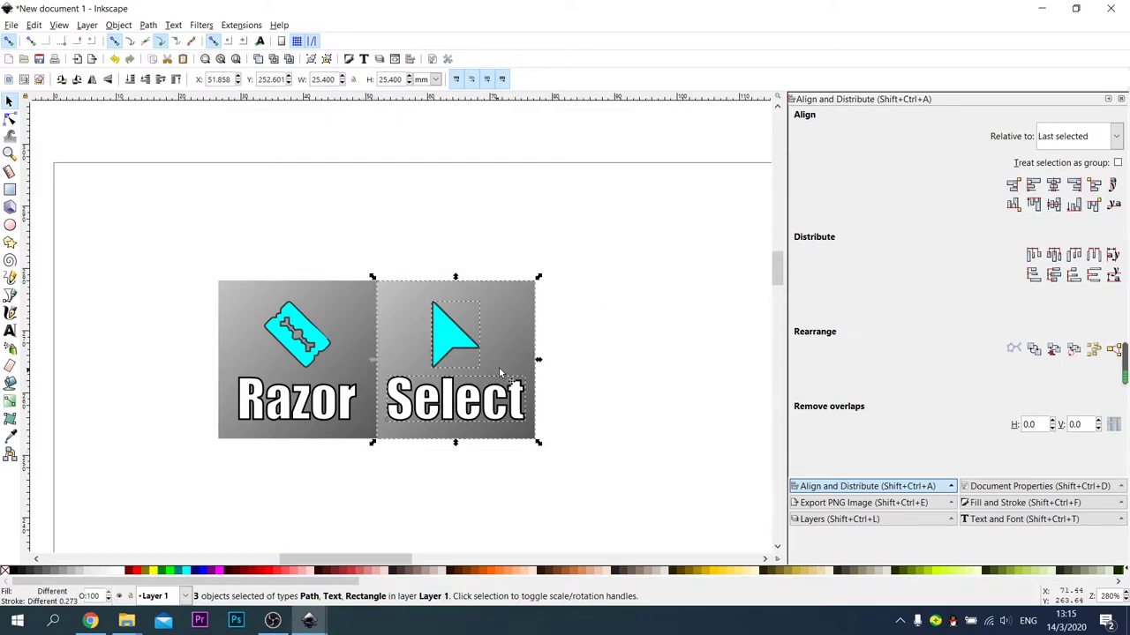
right_click(513, 340)
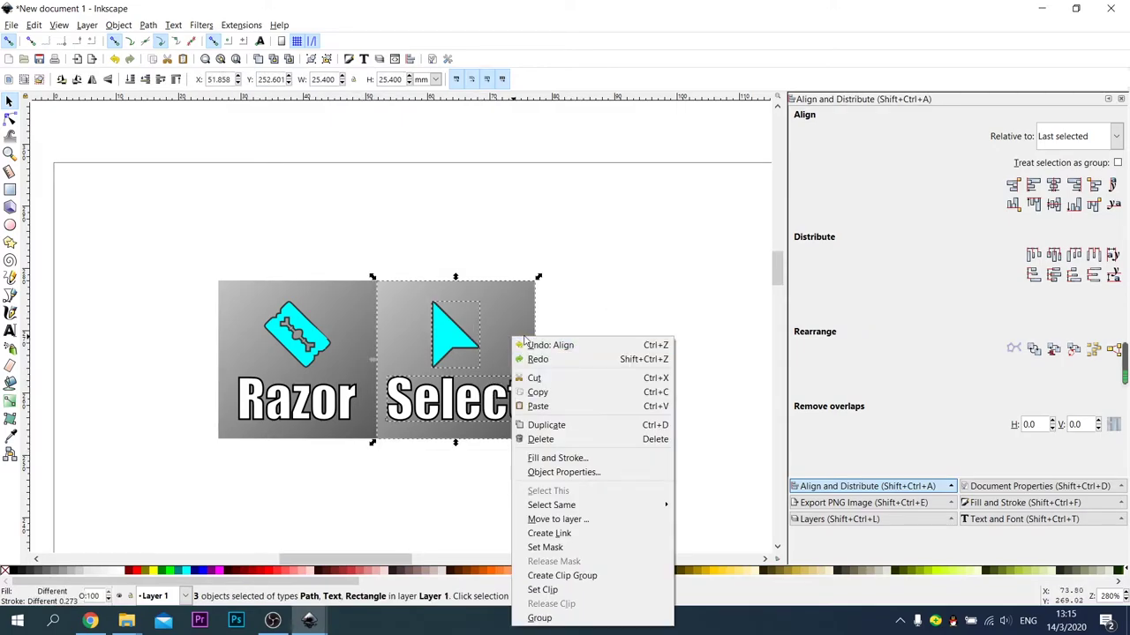
click(540, 618)
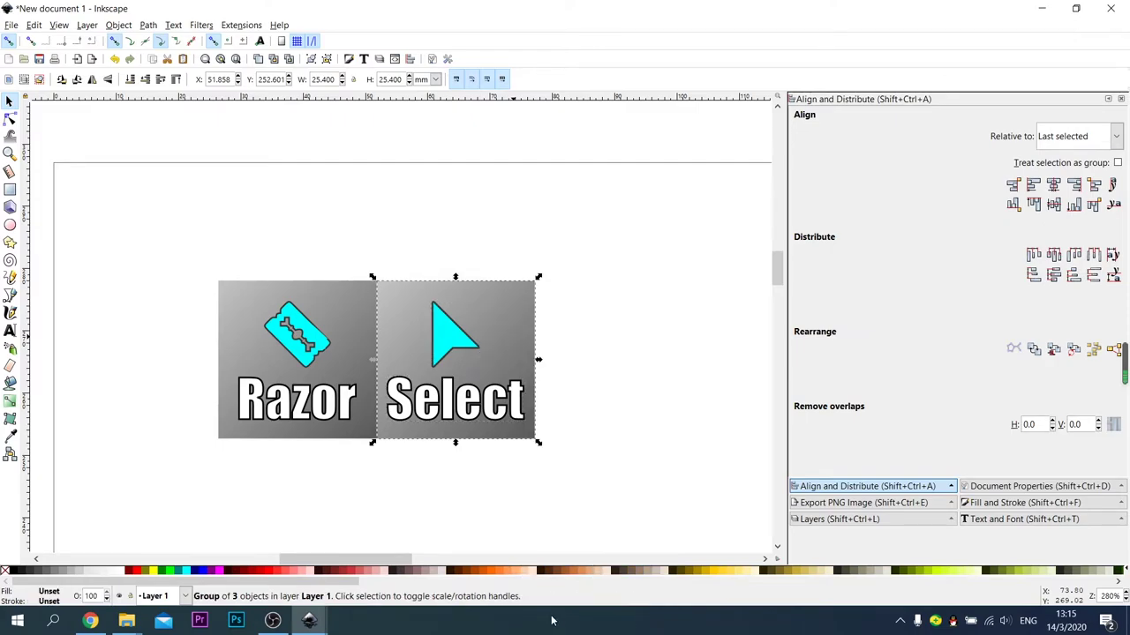
click(526, 516)
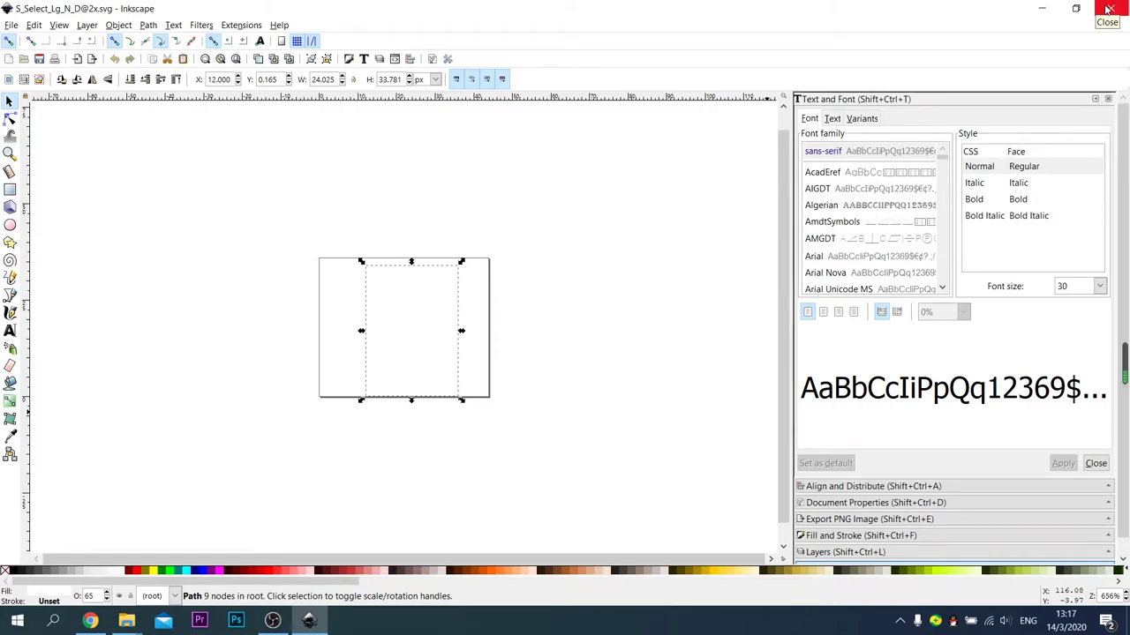
click(1108, 8)
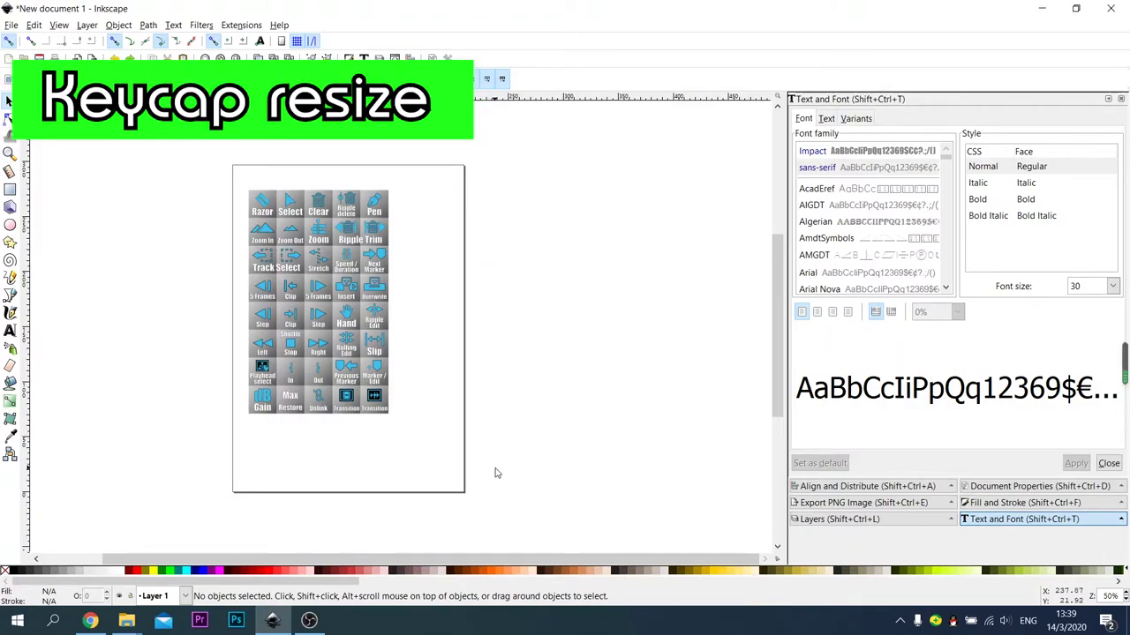
Select and nudge the bottom-right Transition keycap, undo the move, and zoom in on it
drag(418, 431, 354, 379)
click(388, 425)
drag(396, 419, 436, 422)
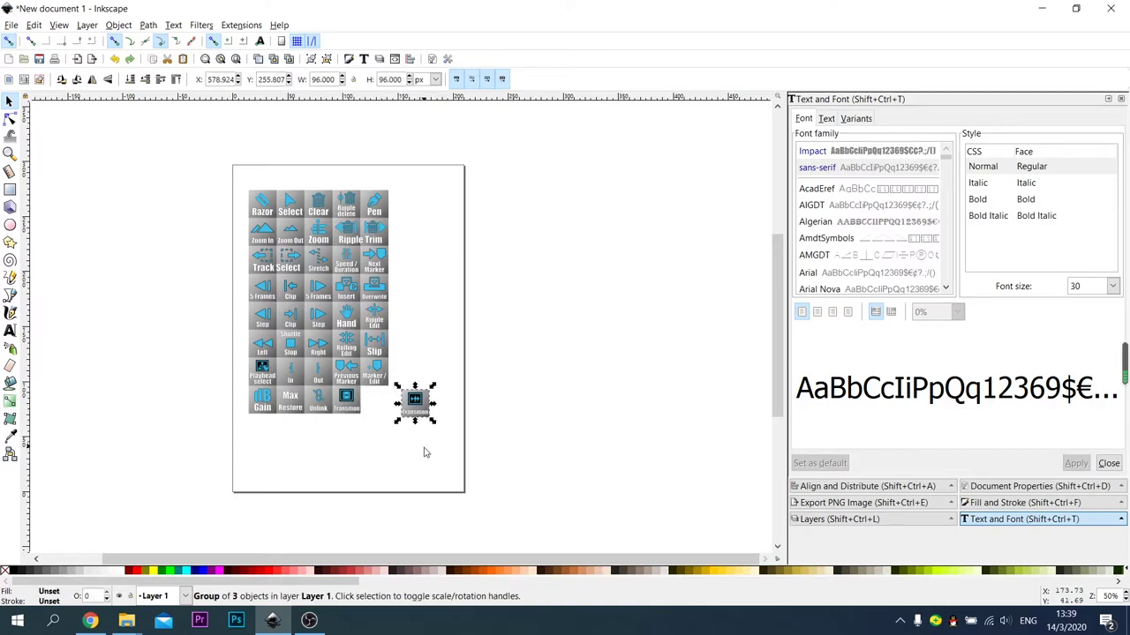
key(ctrl+z)
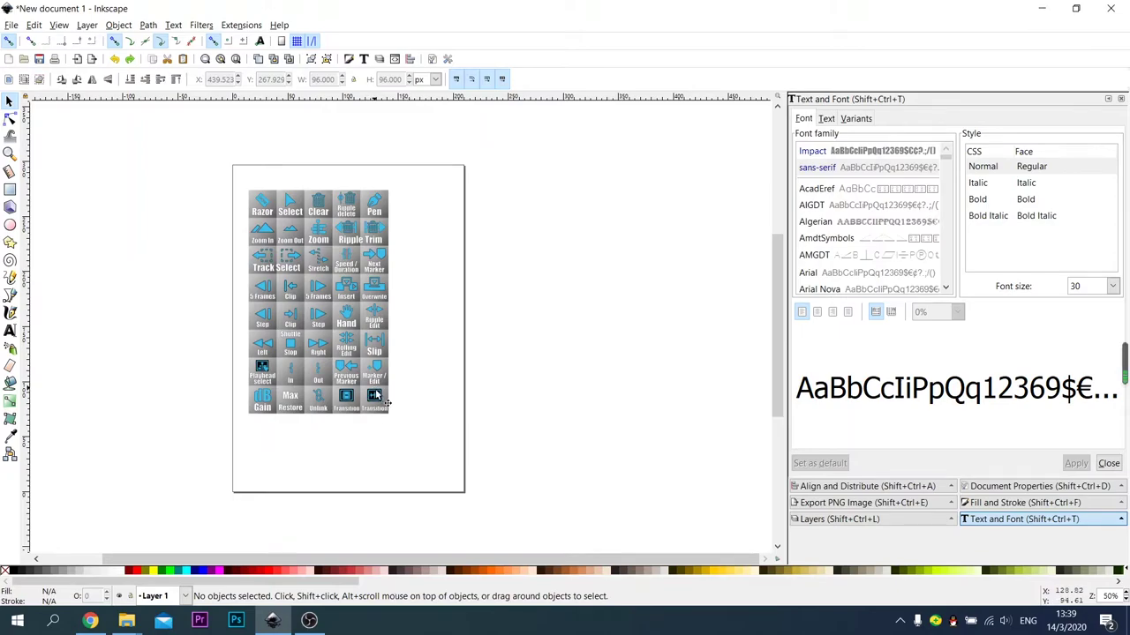
scroll(408, 441, up, 4)
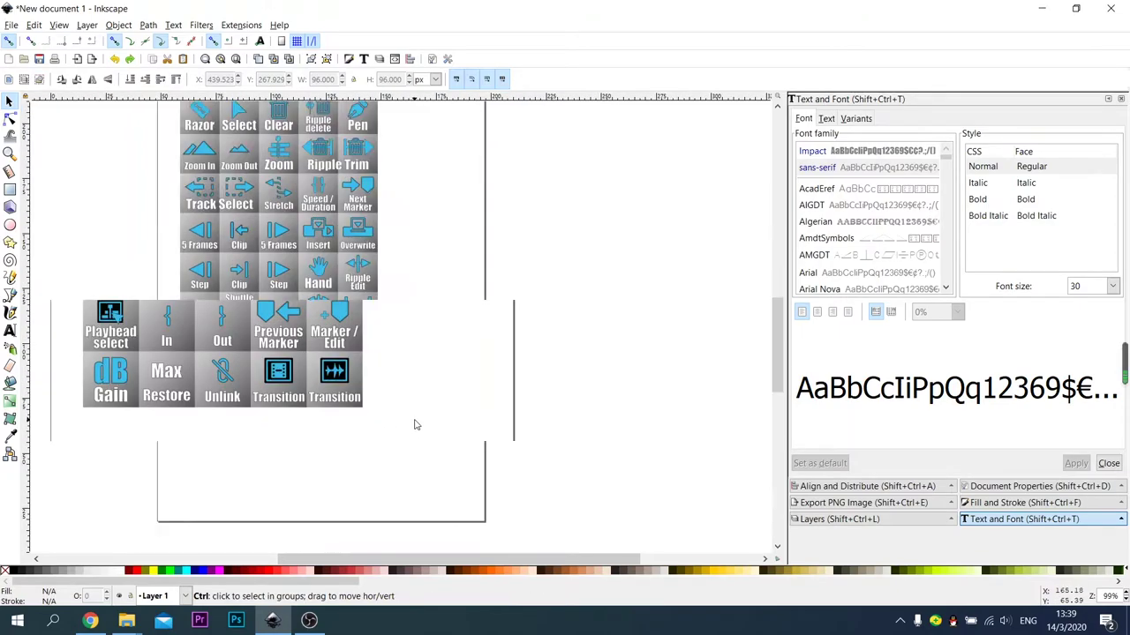
scroll(408, 406, up, 1)
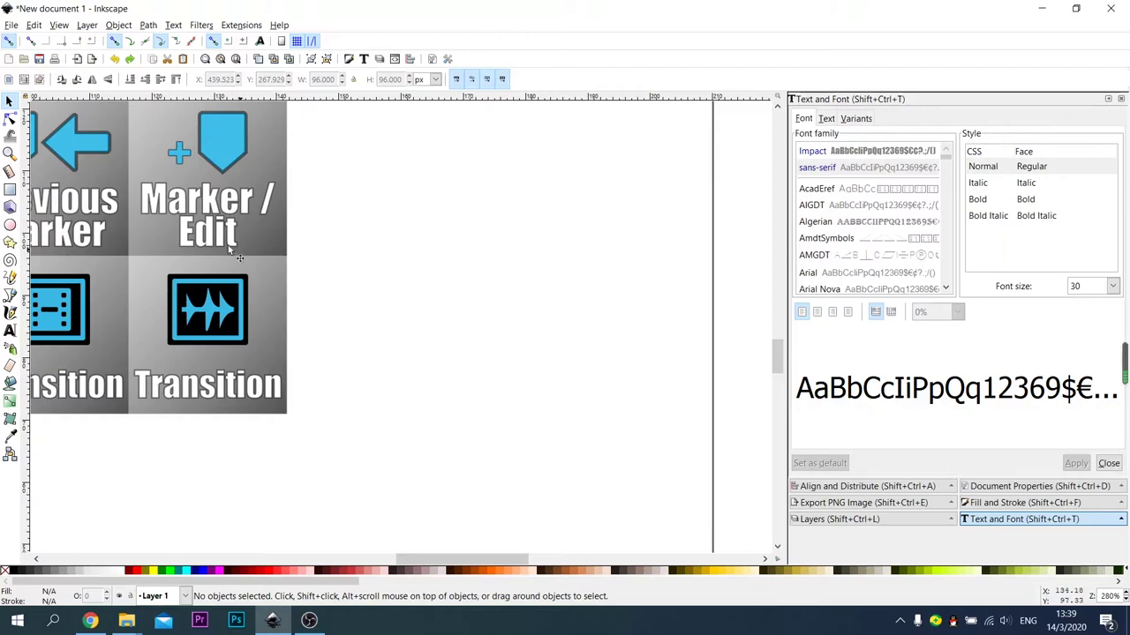
click(10, 189)
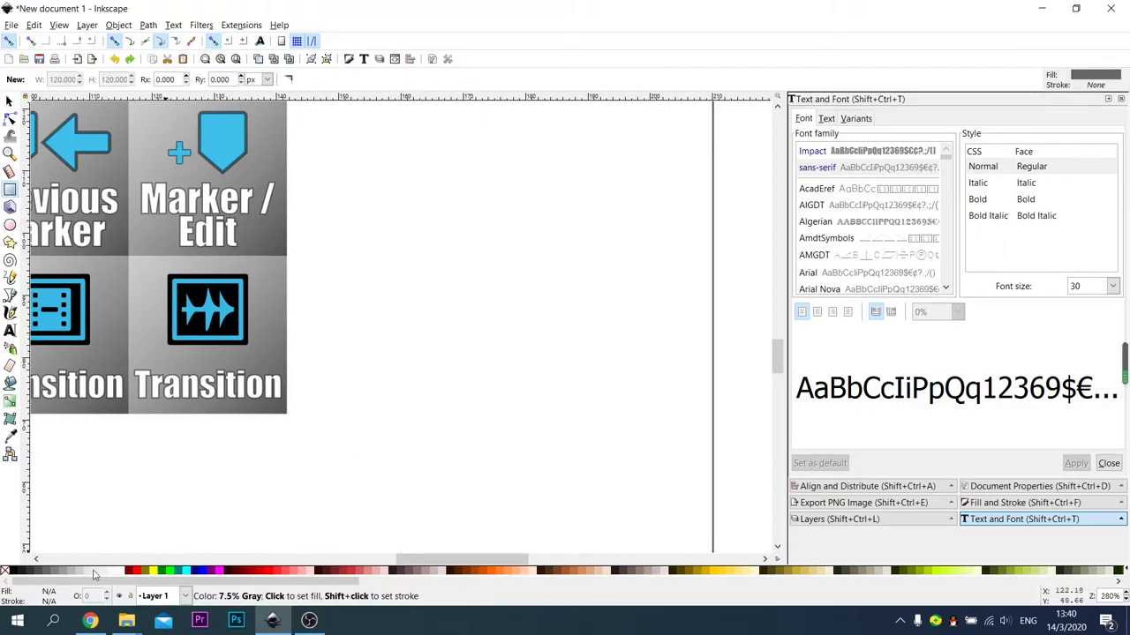
Draw a green square beside the keycap grid and set its width and height to 120 px
click(186, 572)
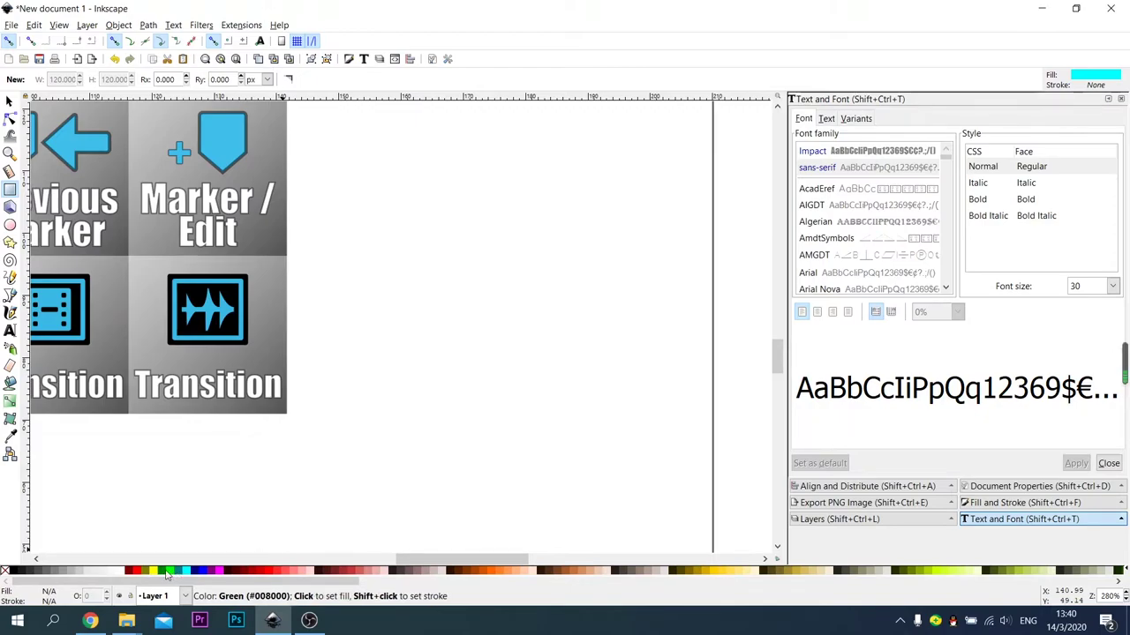
click(166, 572)
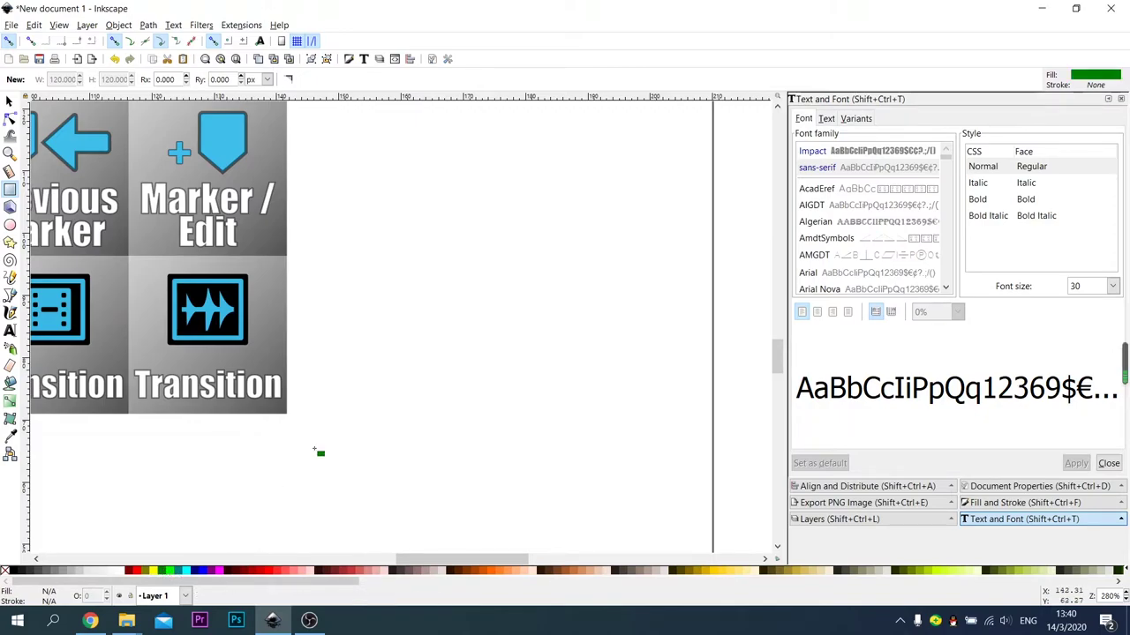
drag(376, 423, 583, 217)
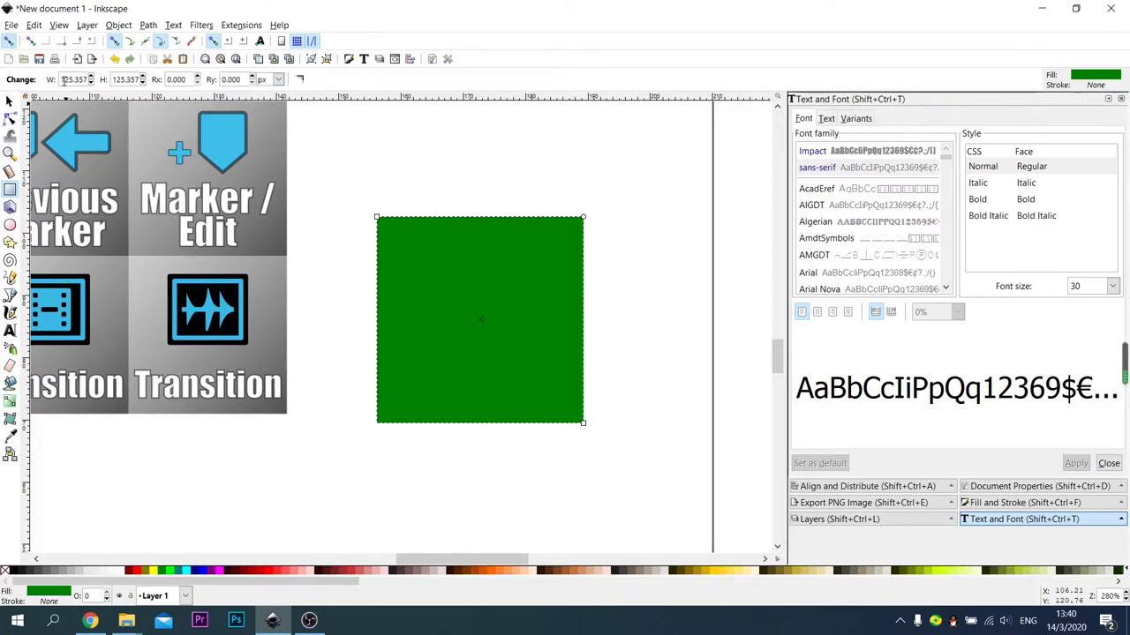
click(61, 79)
double_click(61, 80)
text(120)
key(Tab)
text(1)
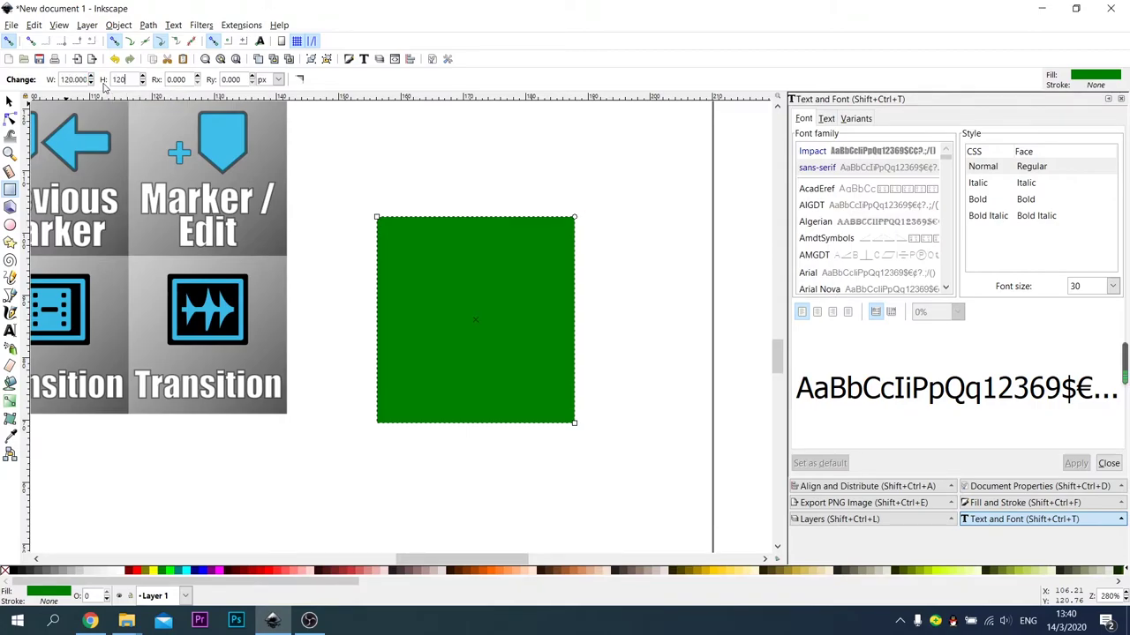
key(Return)
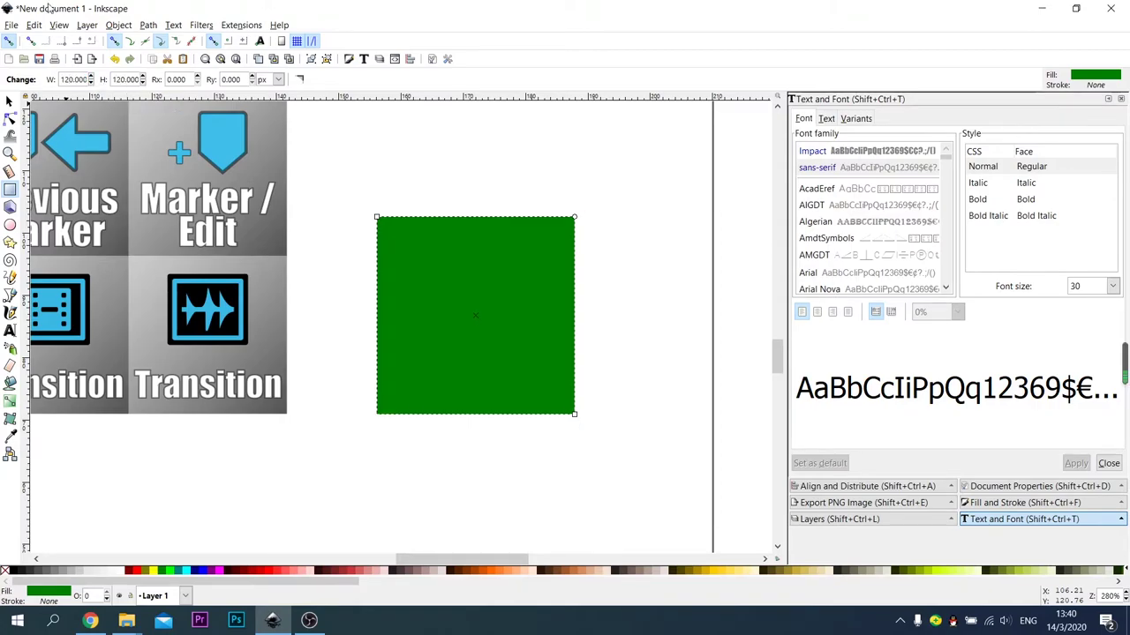
click(9, 102)
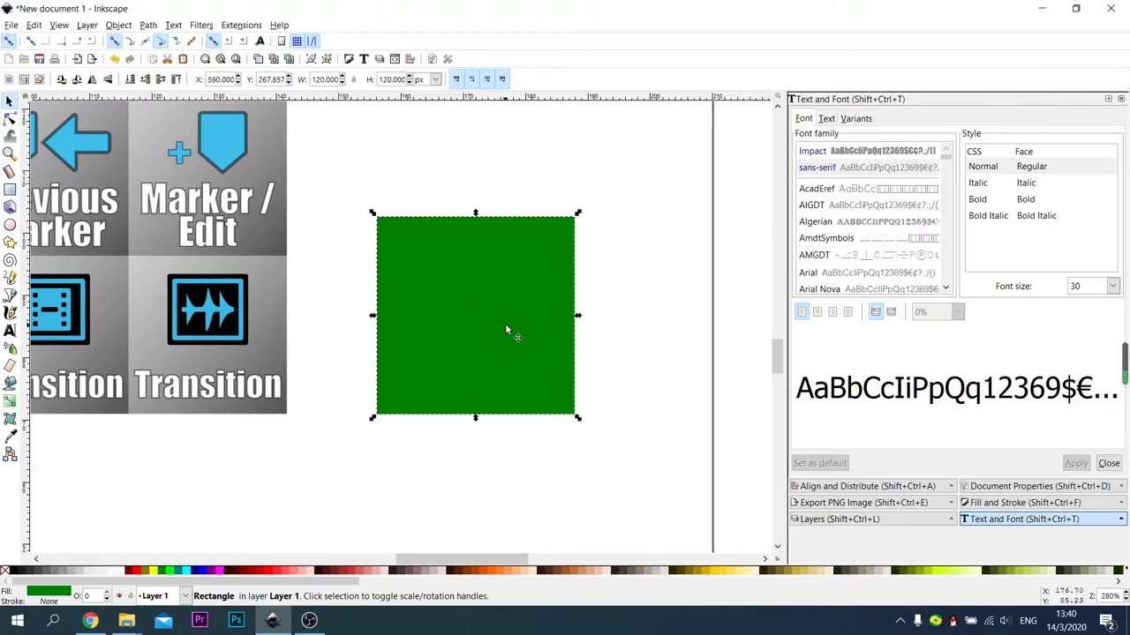
Copy the green square and paste its 120 × 120 px size onto the Transition keycap group
click(33, 25)
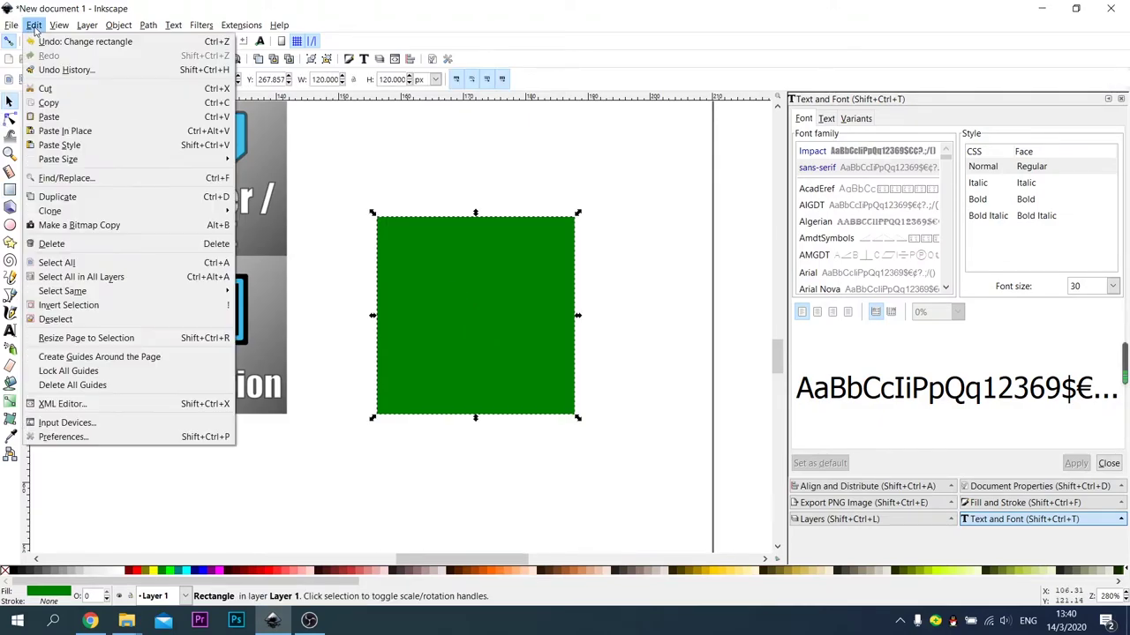
click(63, 103)
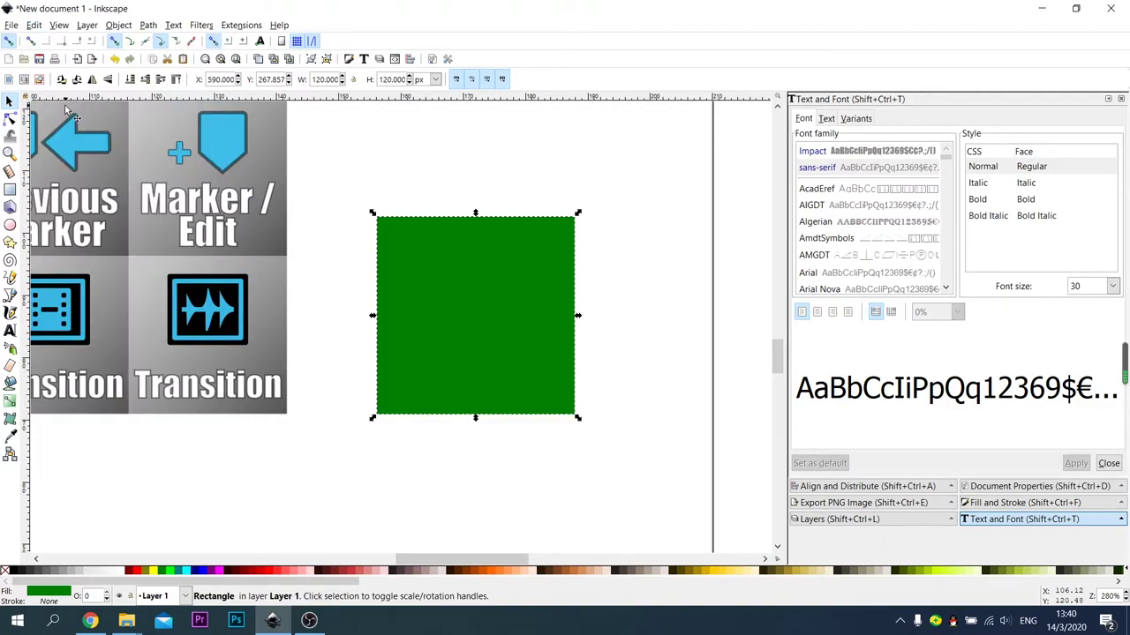
click(265, 301)
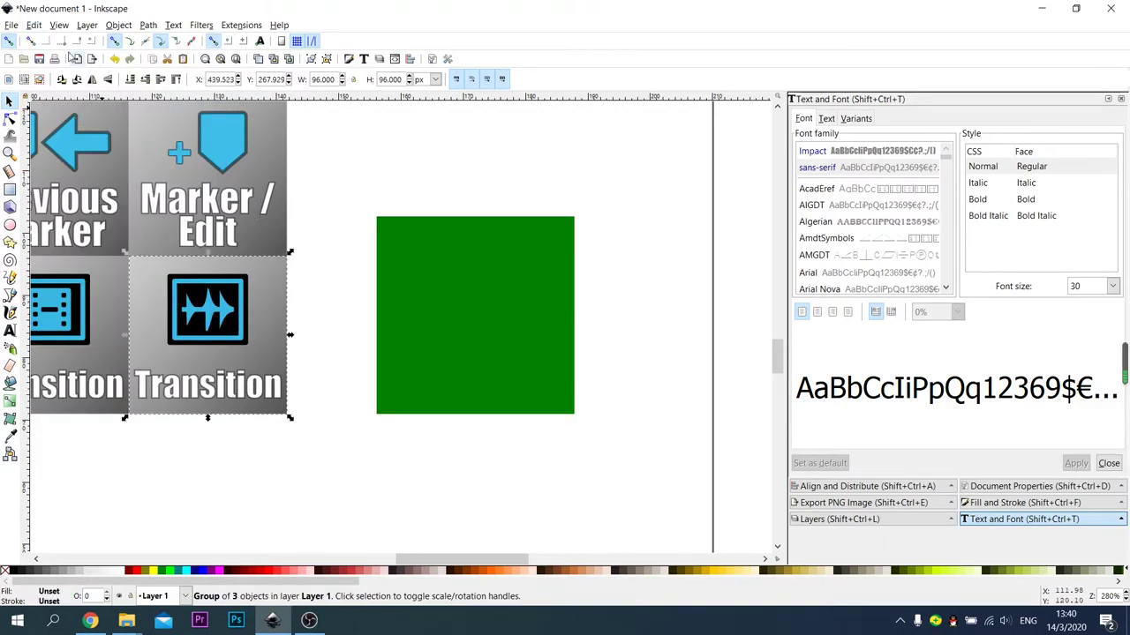
click(33, 25)
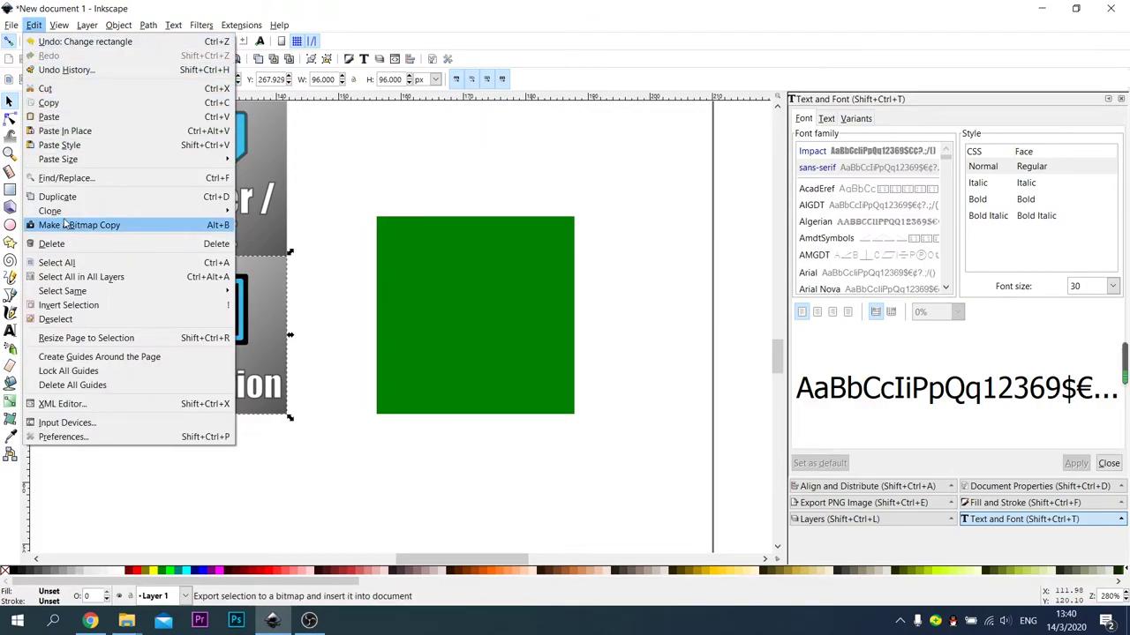
mouse_move(95, 164)
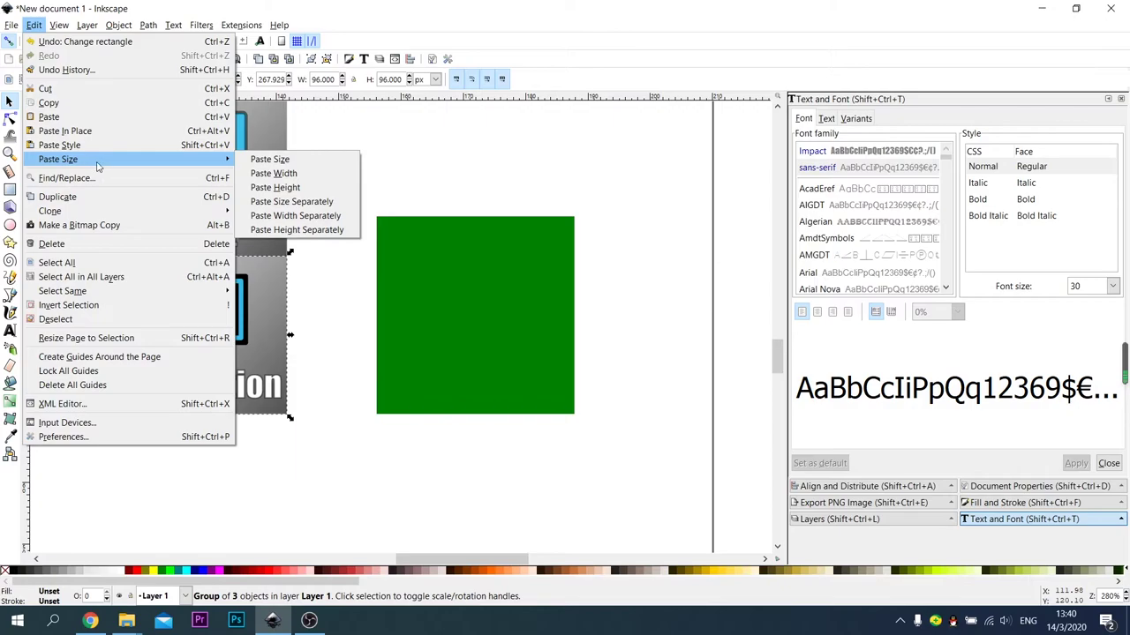
click(300, 165)
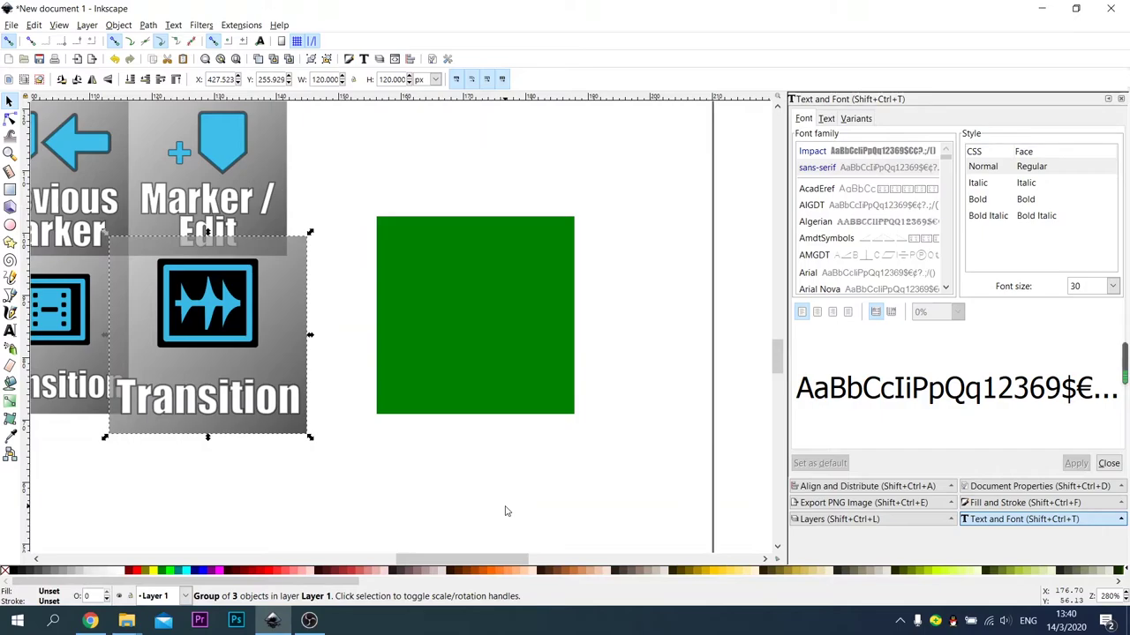
Move the enlarged Transition keycap down-right, off the grid
key(ctrl)
scroll(546, 465, down, 3)
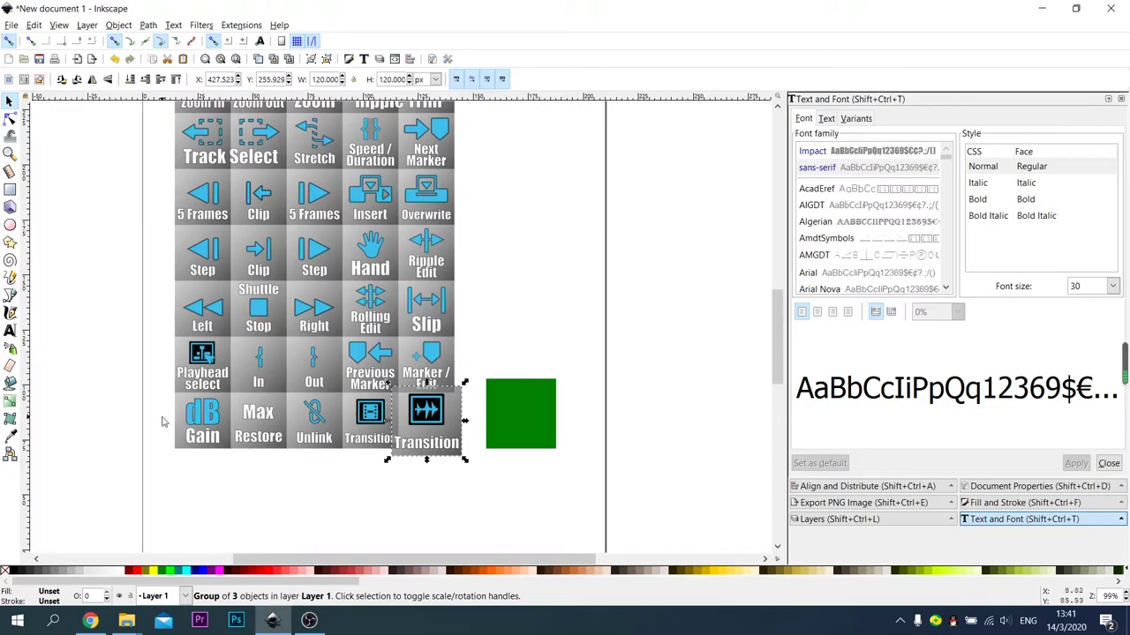
drag(446, 443, 480, 532)
click(448, 443)
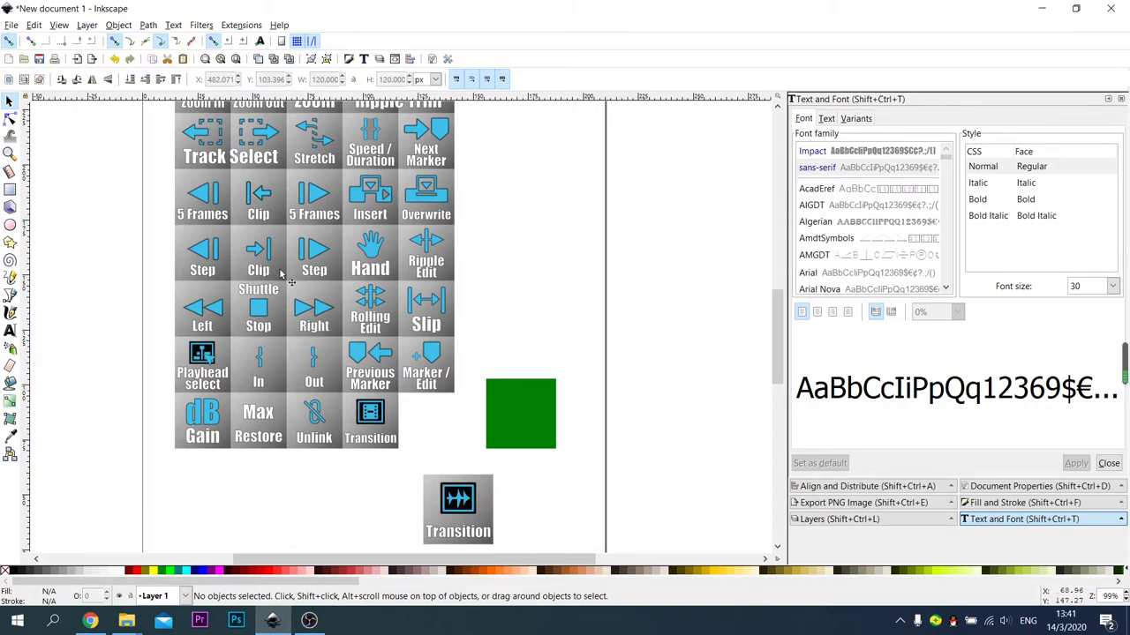
Copy the green square and Paste Size Separately onto the four bottom-row tiles
click(521, 413)
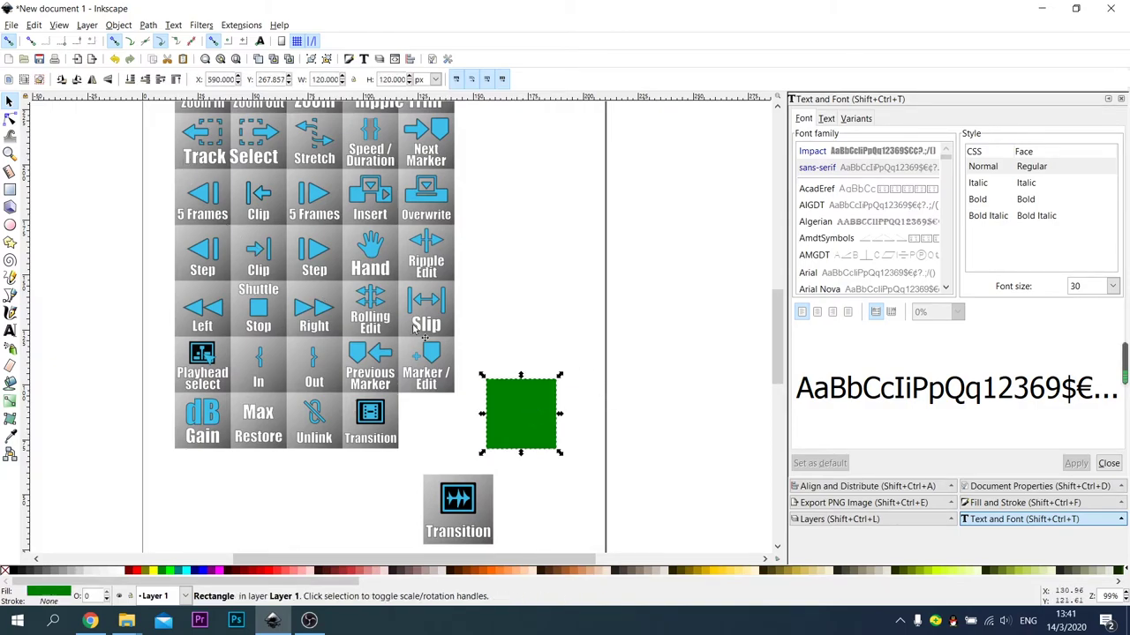
click(34, 25)
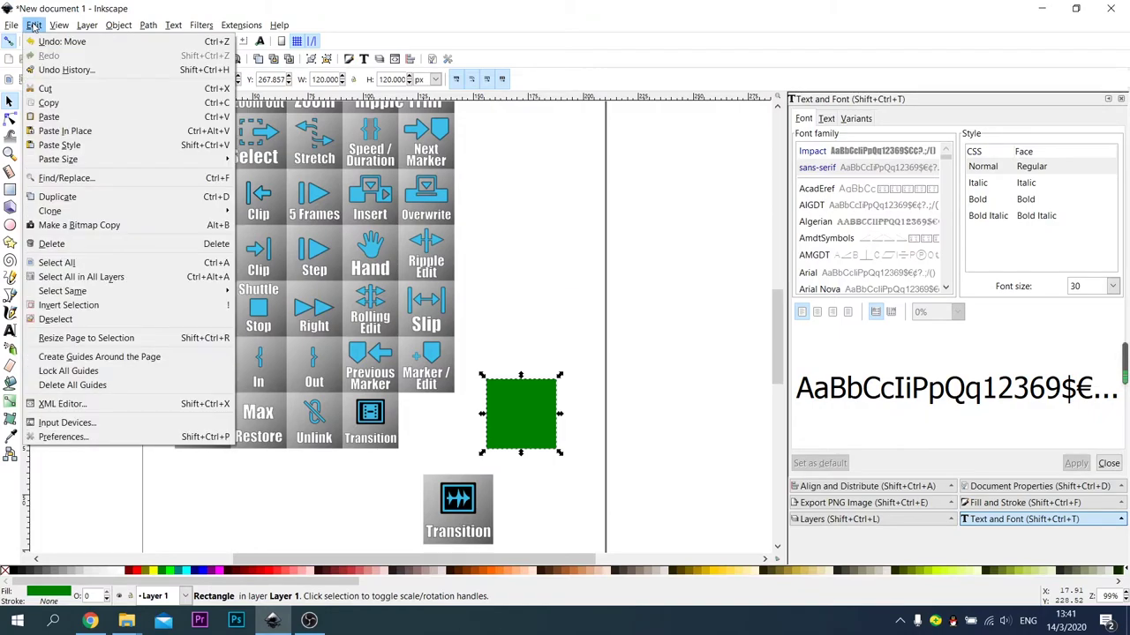
click(77, 107)
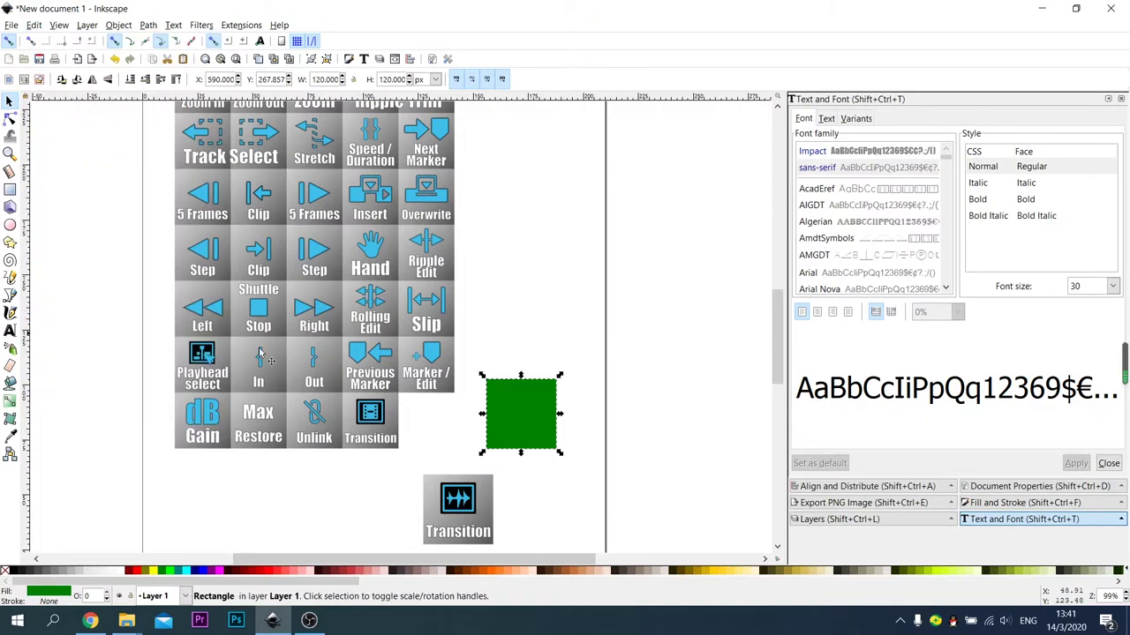
drag(414, 428, 158, 377)
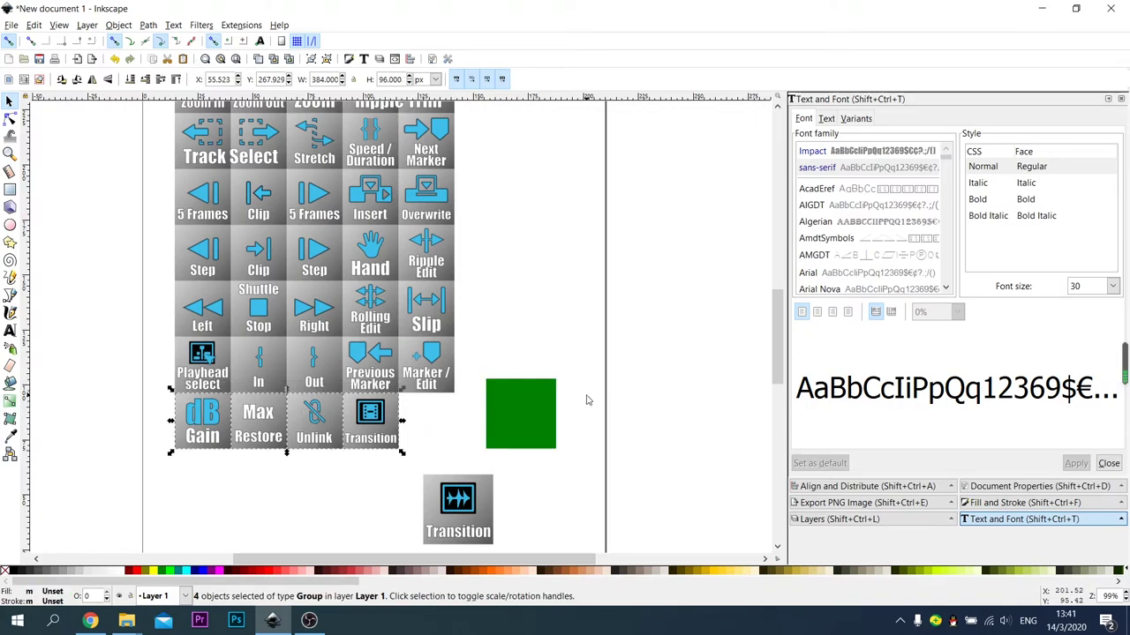
click(36, 27)
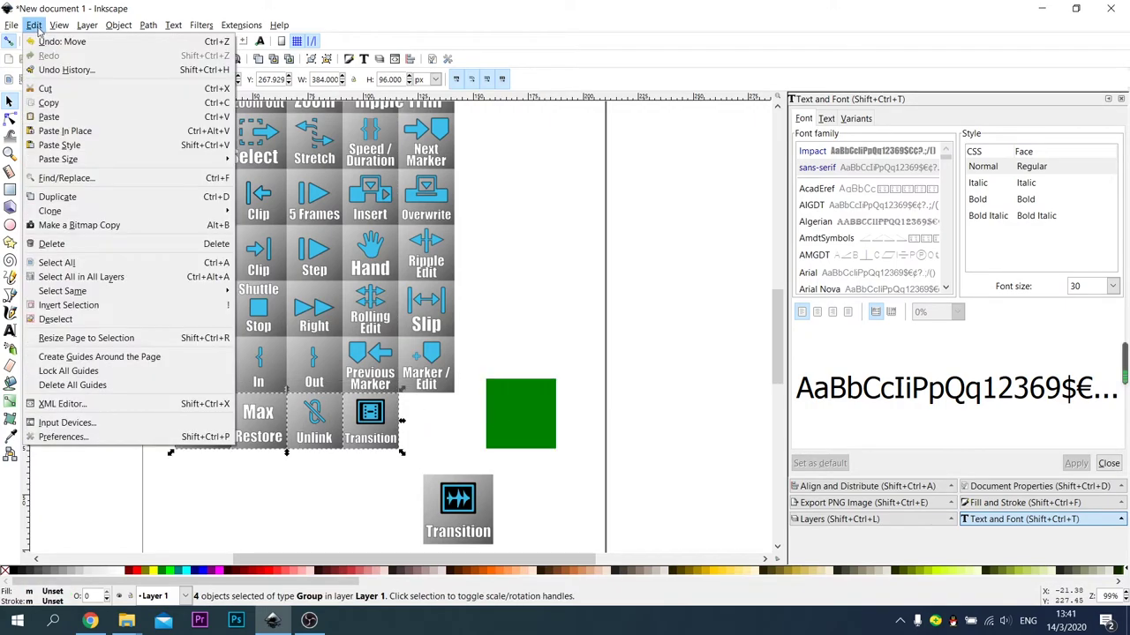
mouse_move(79, 166)
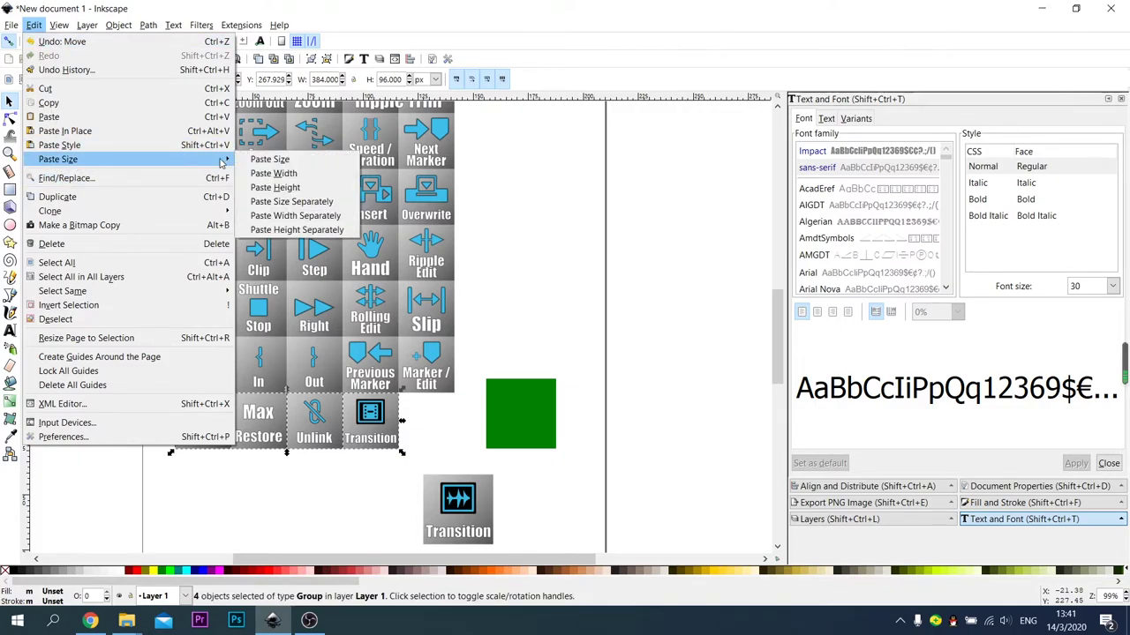
click(297, 210)
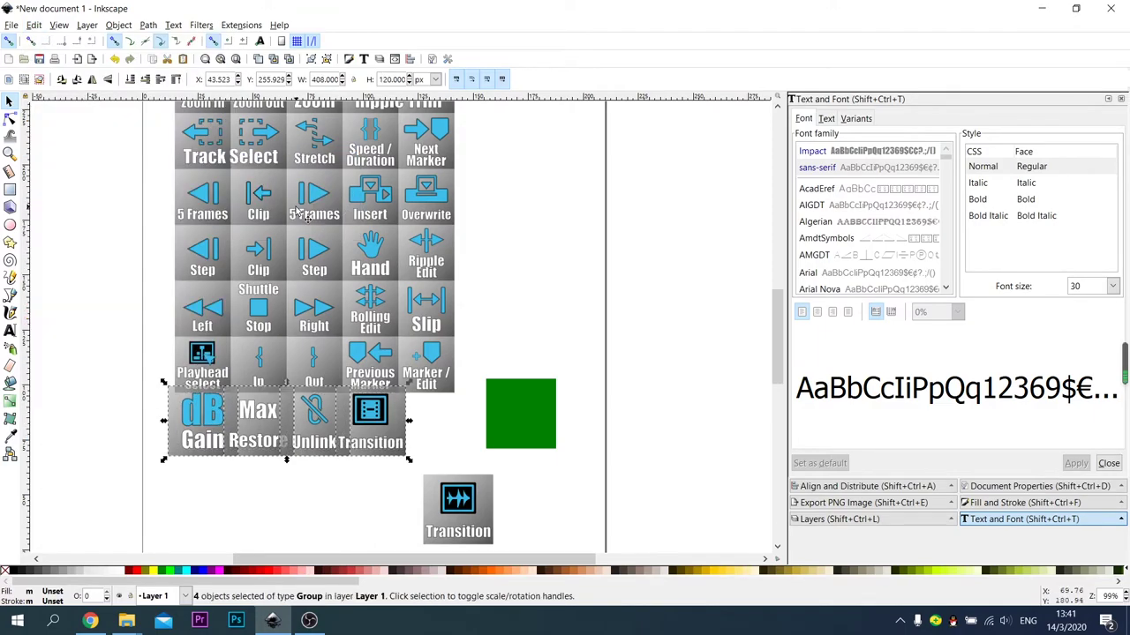
Drag the film Transition, Unlink, Max Restore and dB Gain tiles into a row beside the other Transition
click(446, 430)
drag(458, 509, 525, 509)
drag(386, 436, 468, 528)
drag(329, 438, 399, 526)
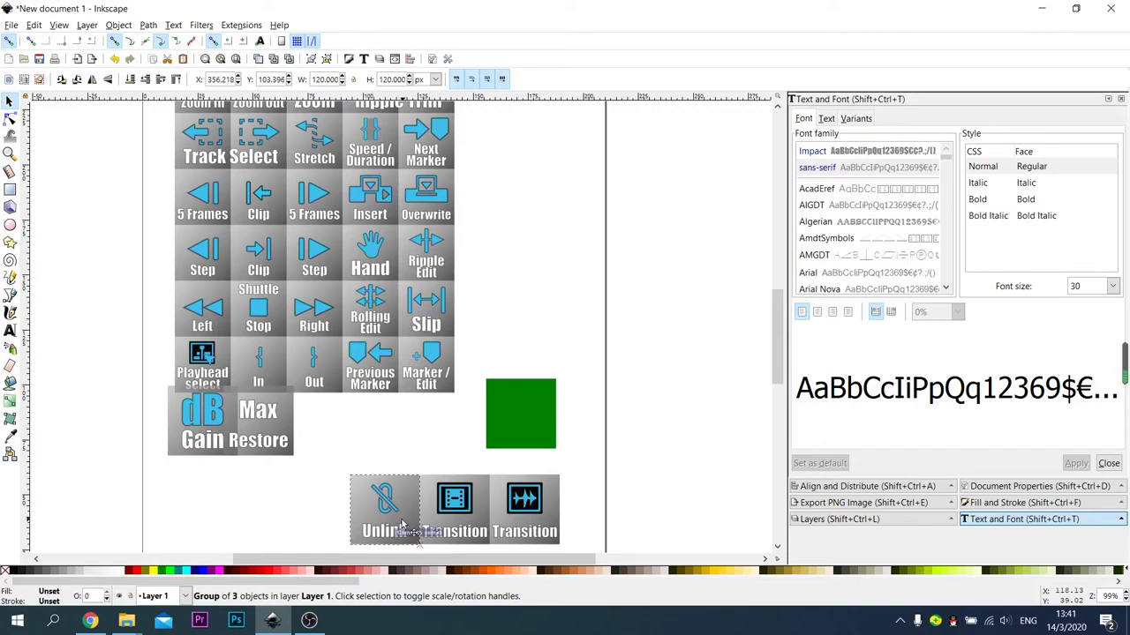
click(369, 441)
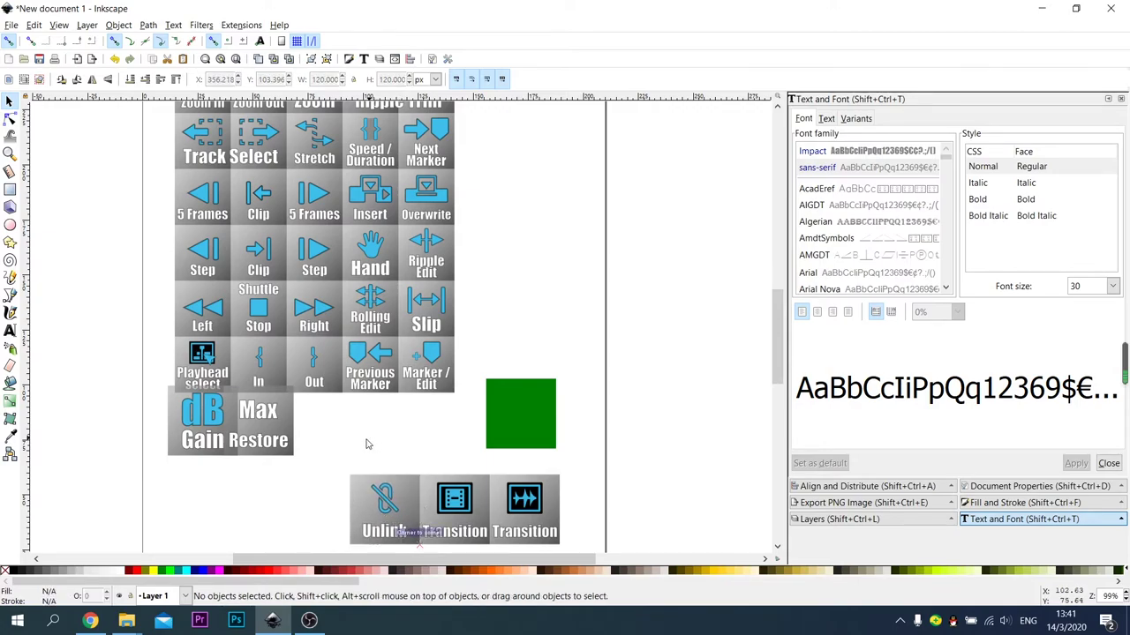
drag(268, 444, 340, 544)
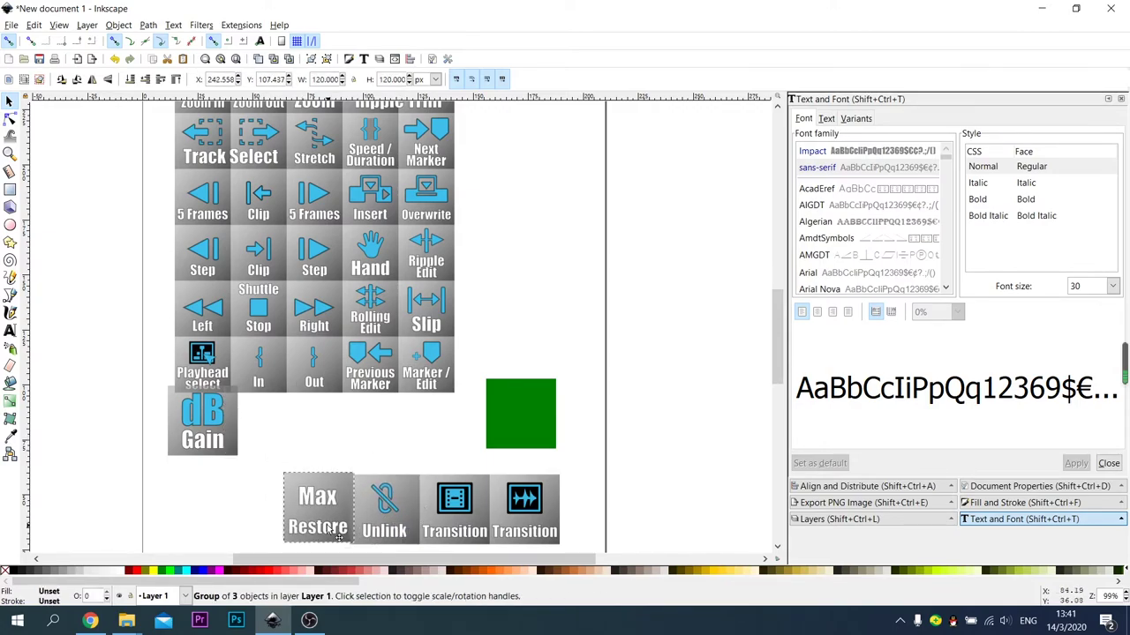
drag(207, 421, 248, 517)
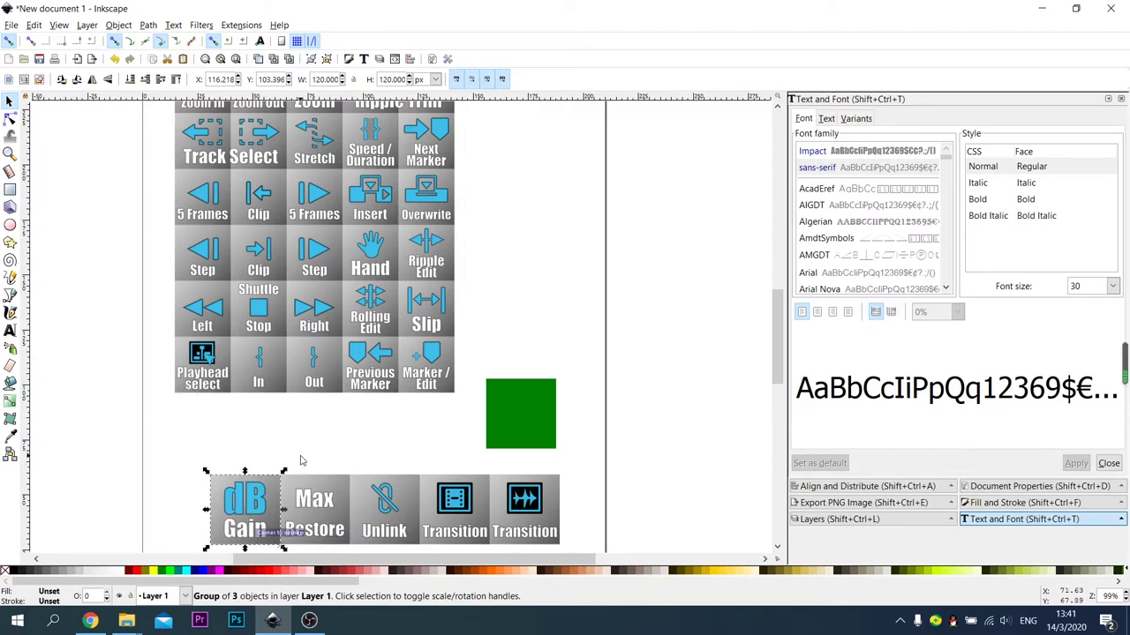
click(394, 451)
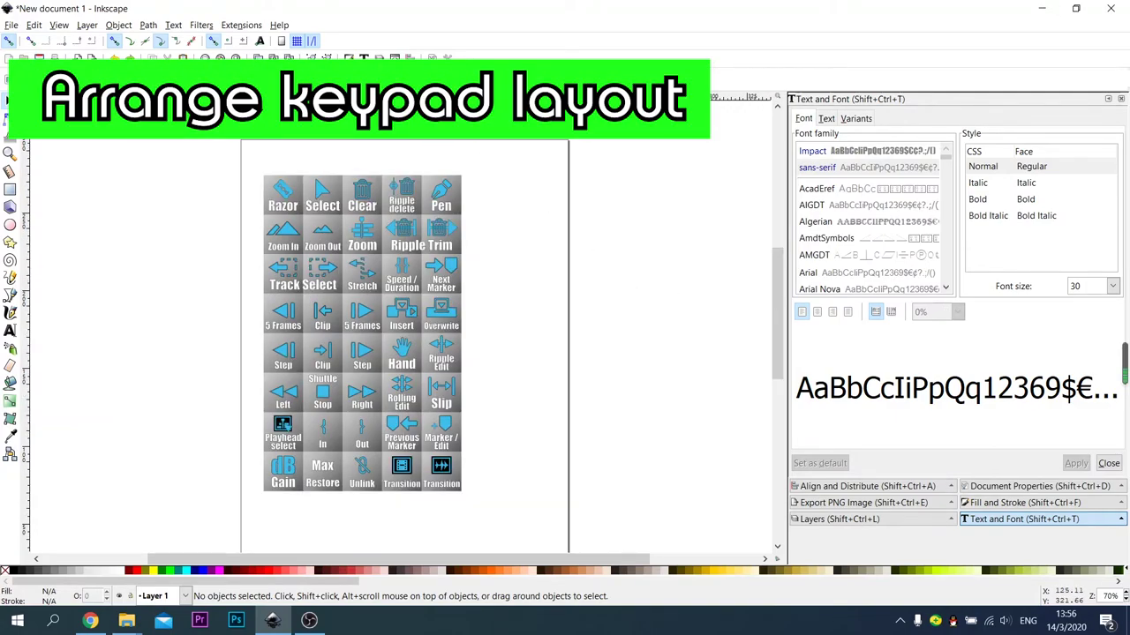
Set the document page size to A3, 297 × 420 mm, in Document Properties
click(433, 59)
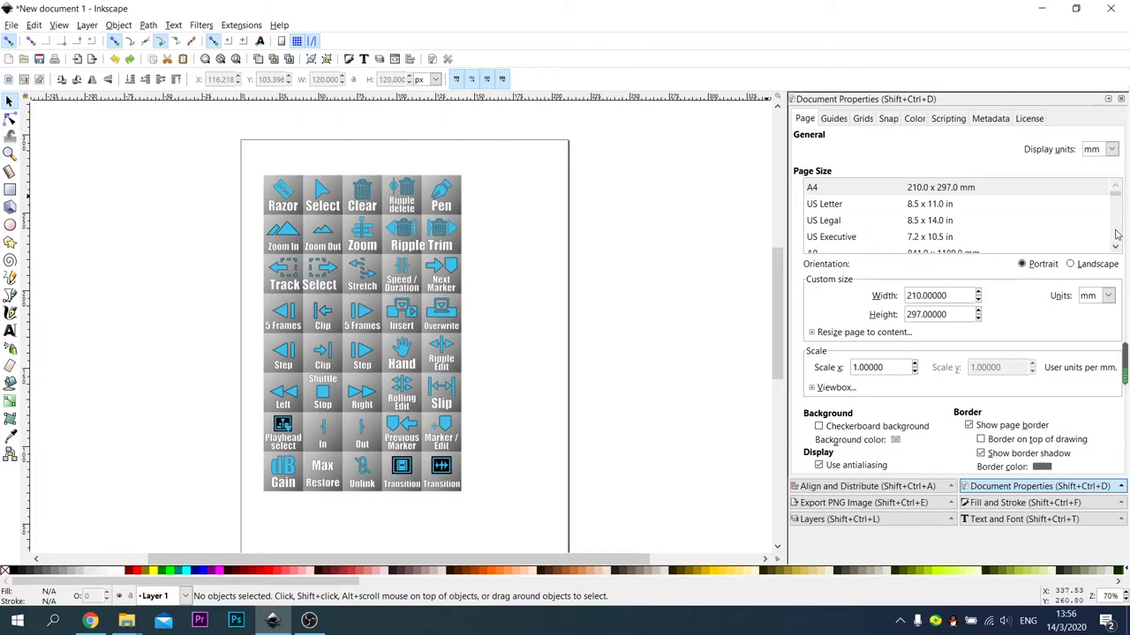
scroll(1114, 234, down, 3)
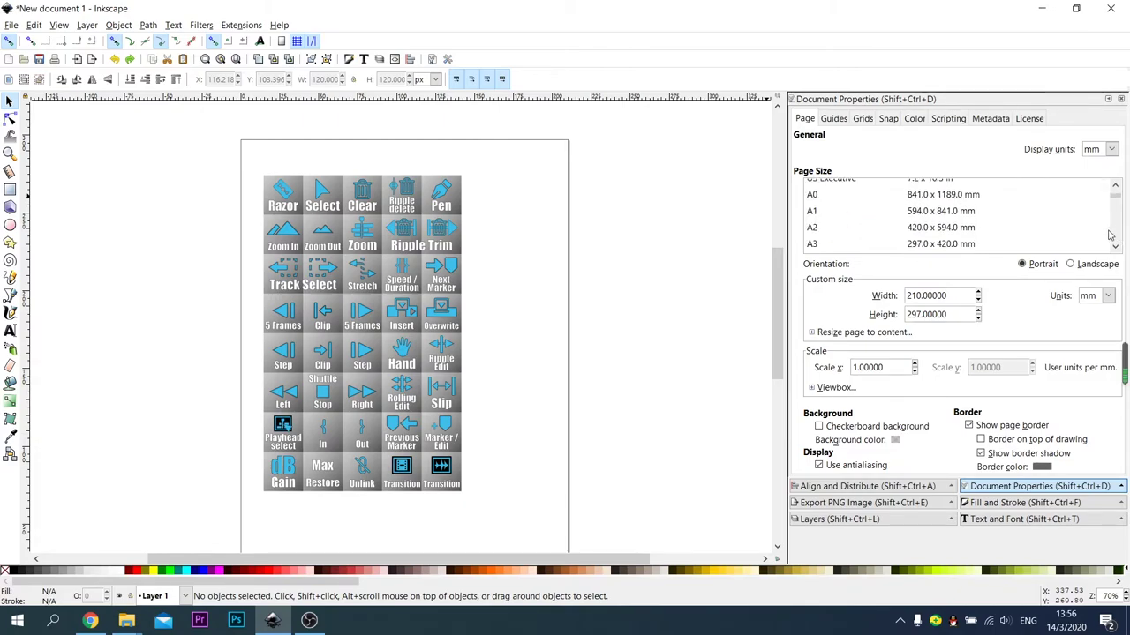
click(941, 244)
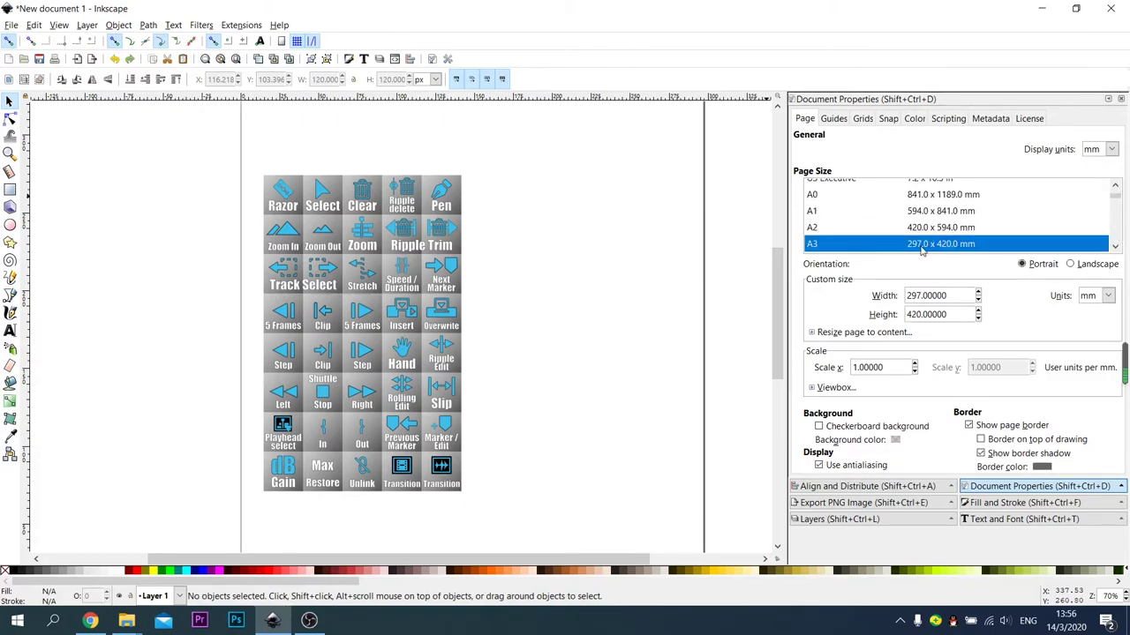
Switch the A3 page to landscape orientation so it measures 420 × 297 mm
click(1078, 268)
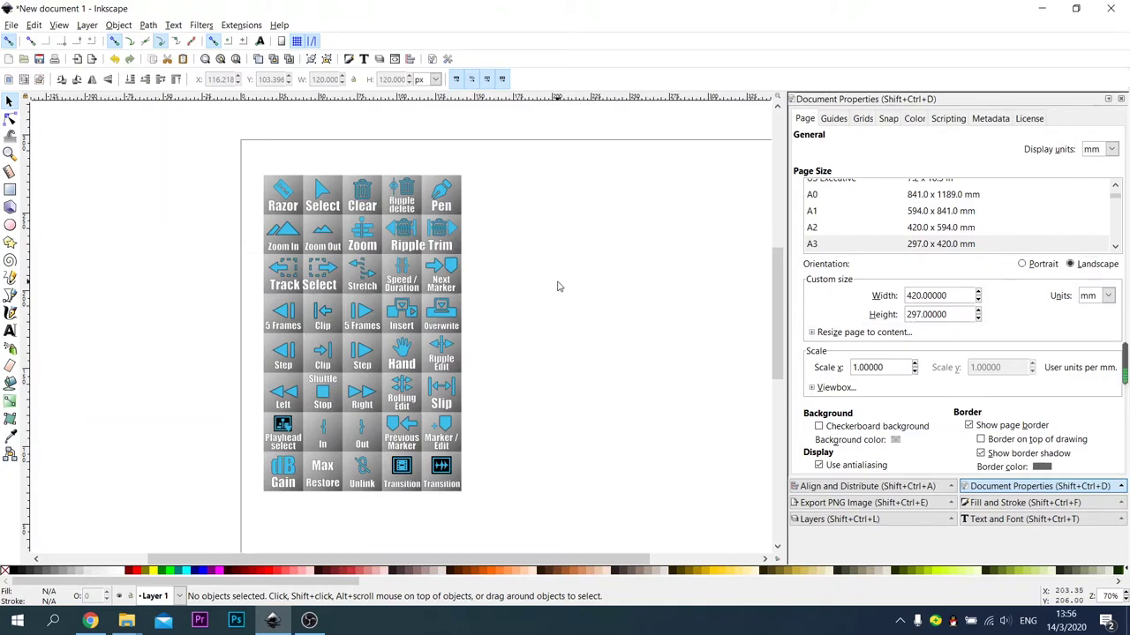
scroll(531, 276, down, 2)
scroll(558, 281, up, 2)
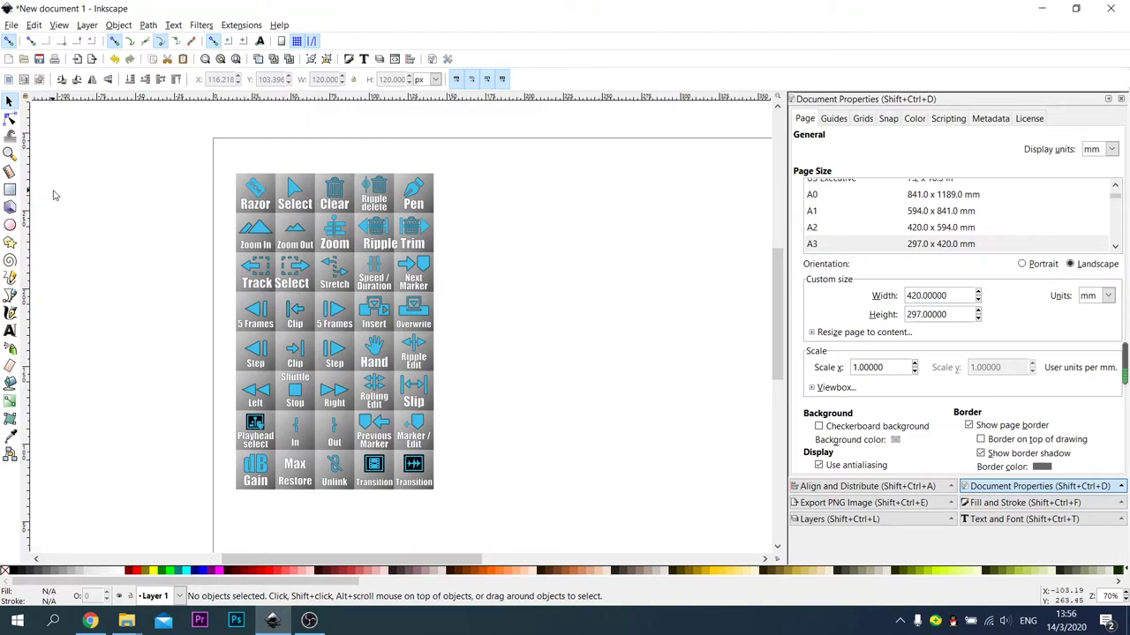
click(10, 190)
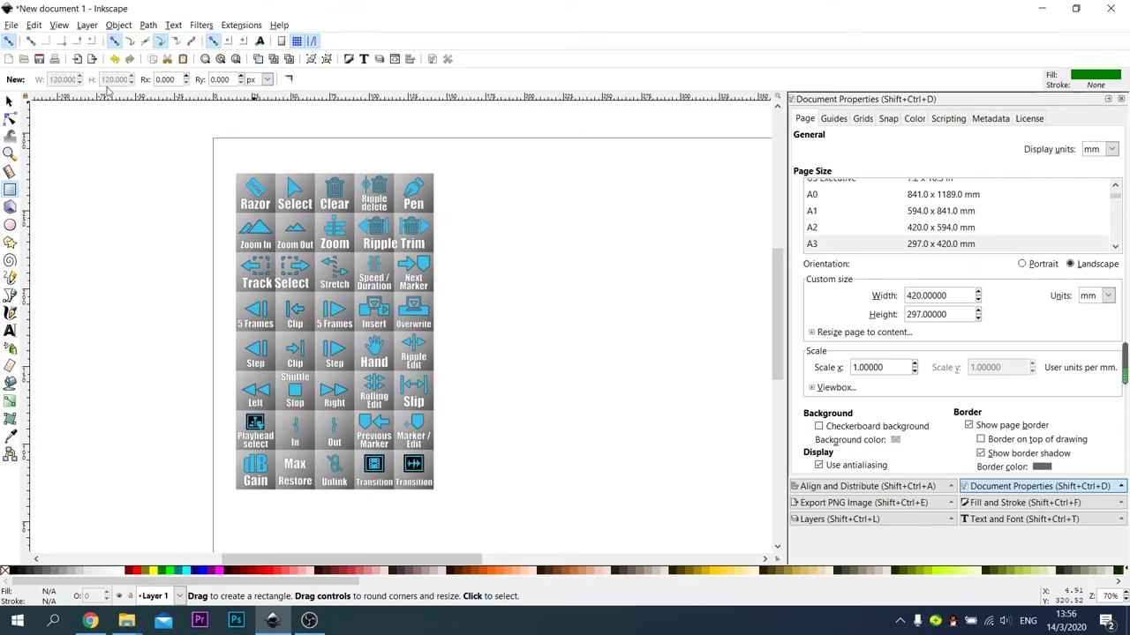
Draw a green 480 × 800 px rectangle right of the tiles and drag the Razor keycap onto it
drag(500, 498, 710, 163)
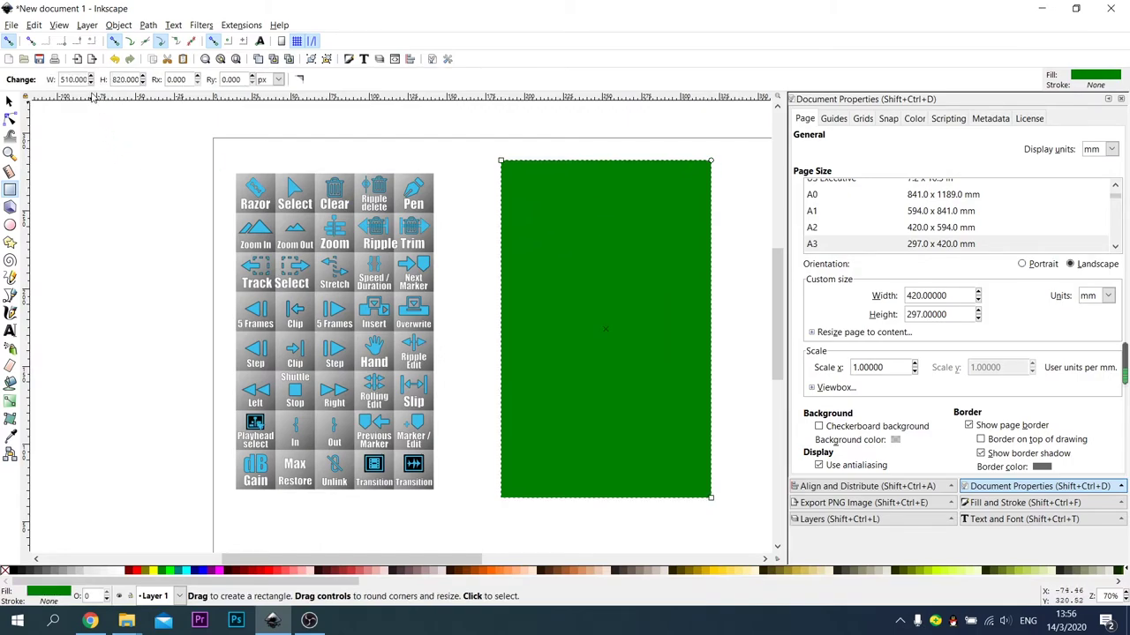
key(ctrl+a)
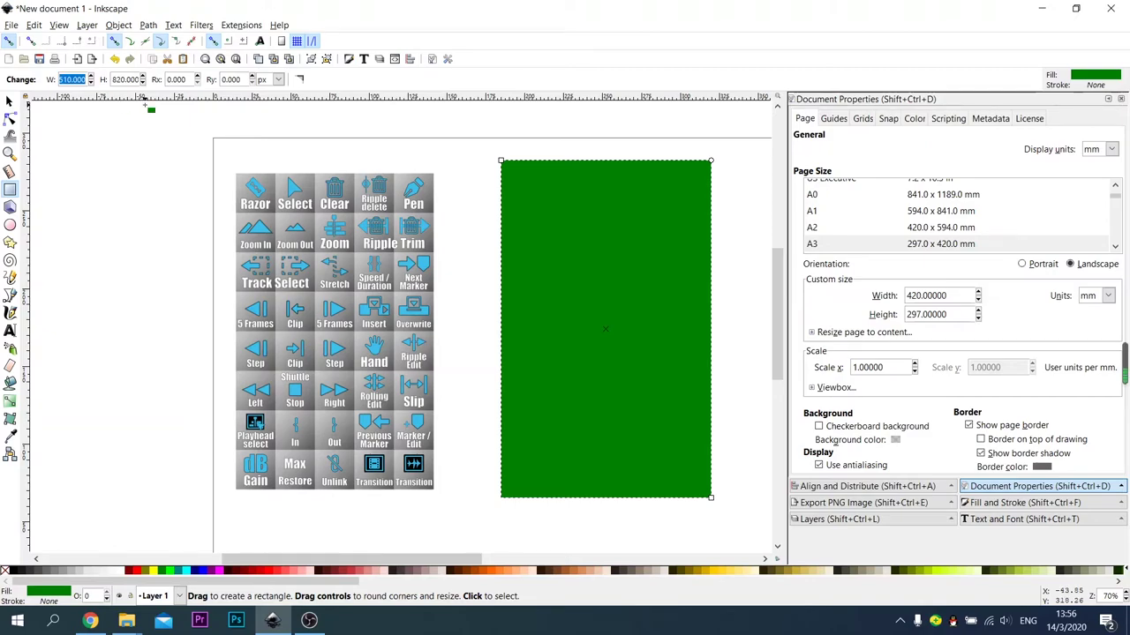
text(96*5)
key(Tab)
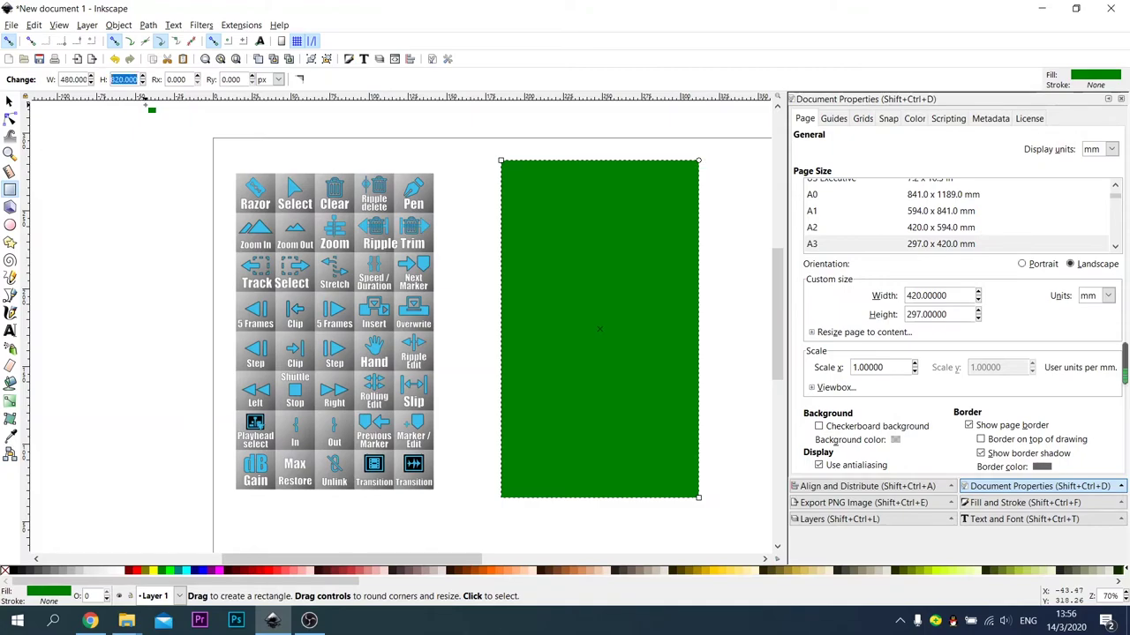
text(800)
key(Return)
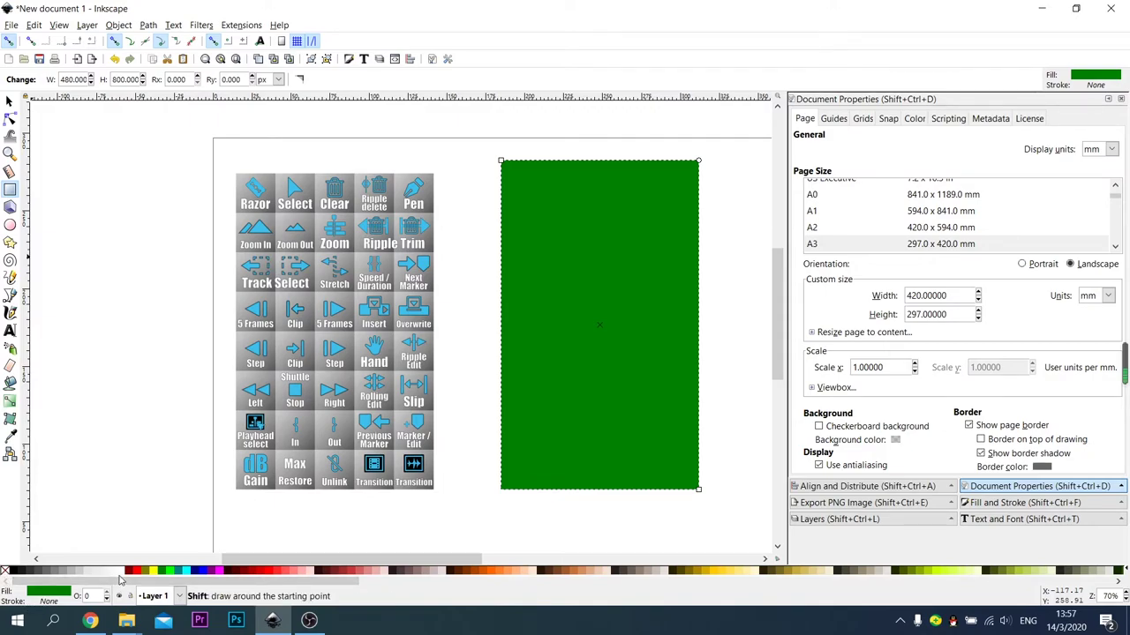
key(s)
drag(255, 196, 519, 475)
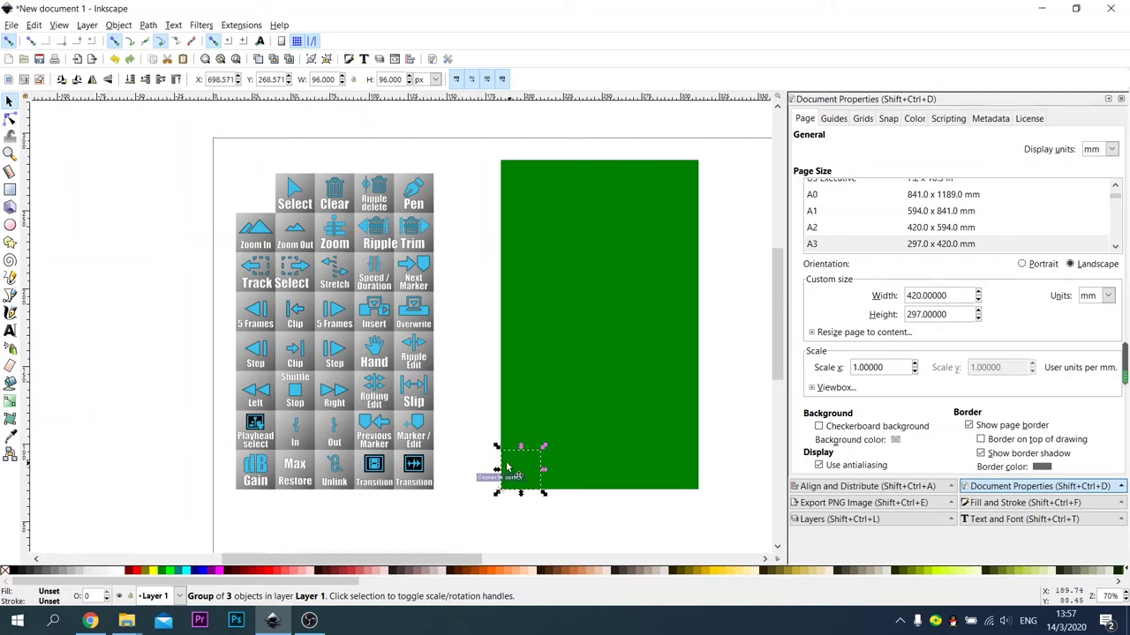
Send the green rectangle behind the keycap tiles
click(461, 435)
click(580, 393)
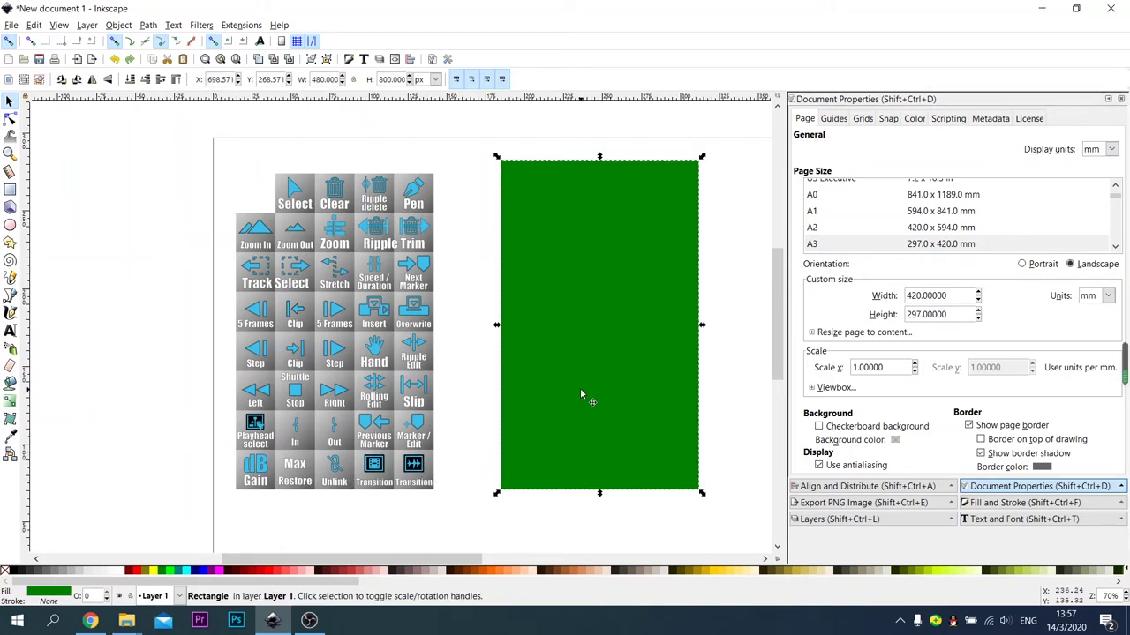
click(130, 79)
click(456, 287)
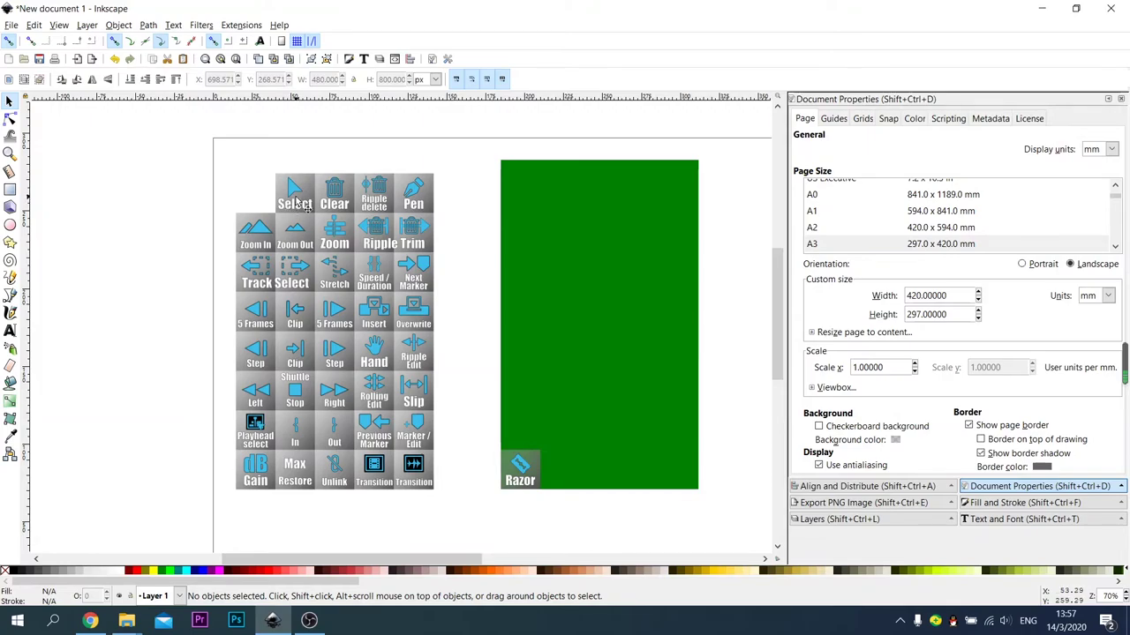
Line up Select, Clear, Ripple delete and Playhead select beside Razor on the bottom row
drag(295, 202, 561, 473)
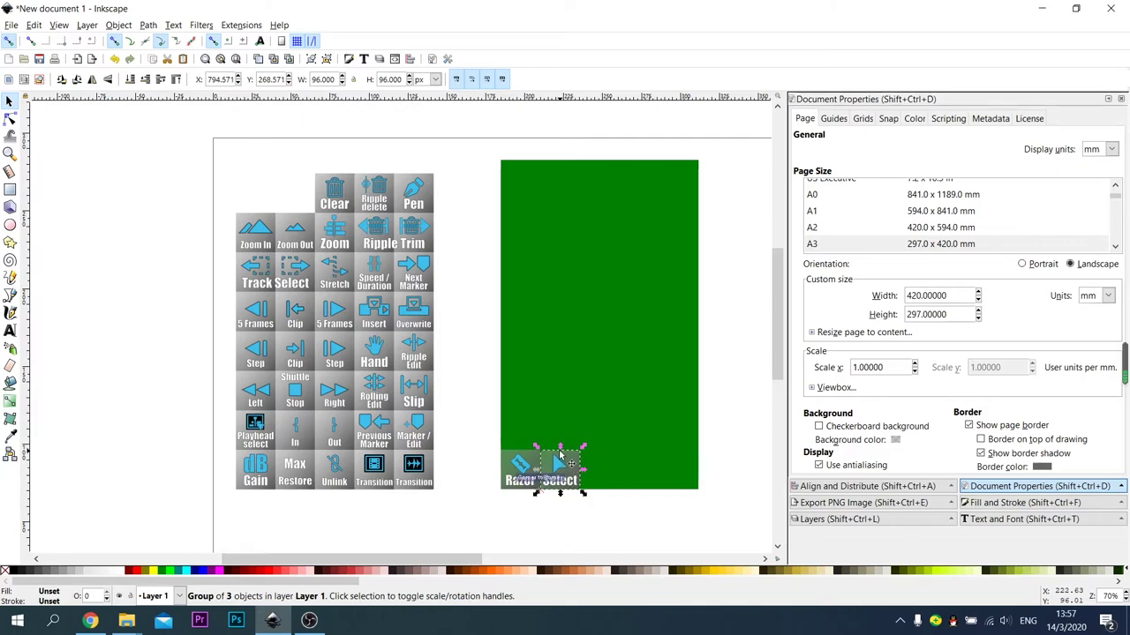
click(450, 425)
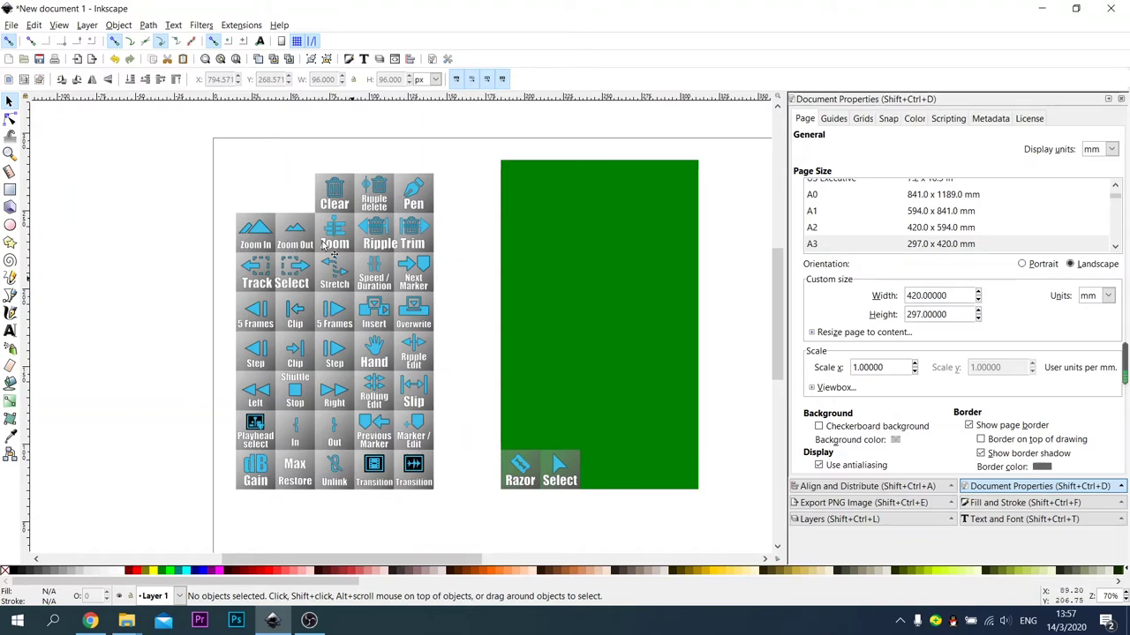
drag(338, 192, 602, 470)
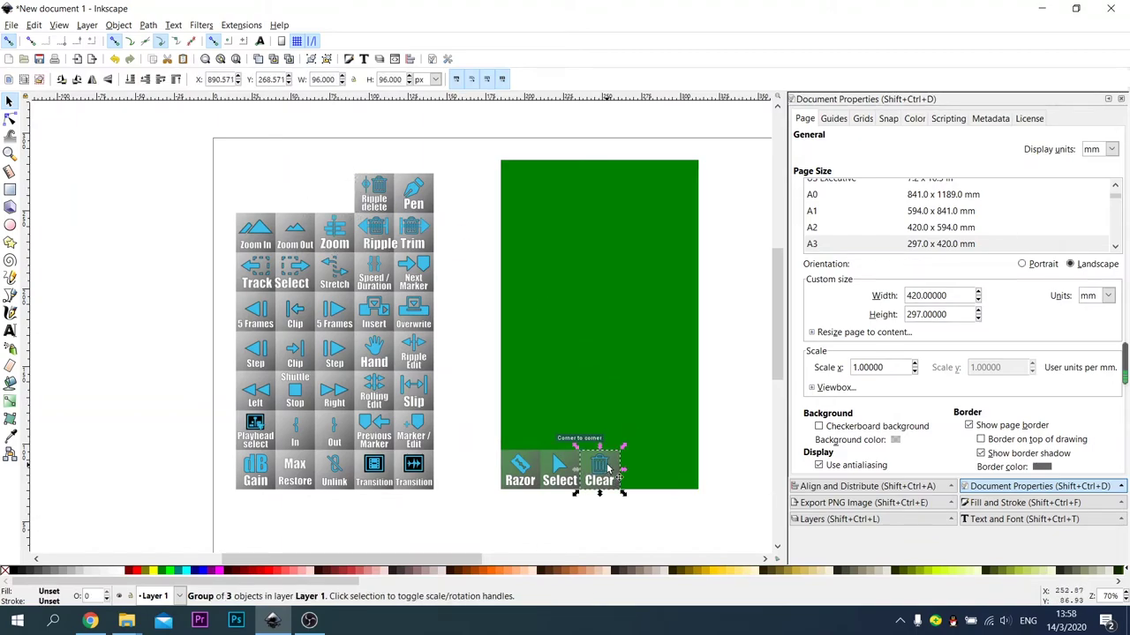
click(463, 371)
drag(375, 192, 638, 470)
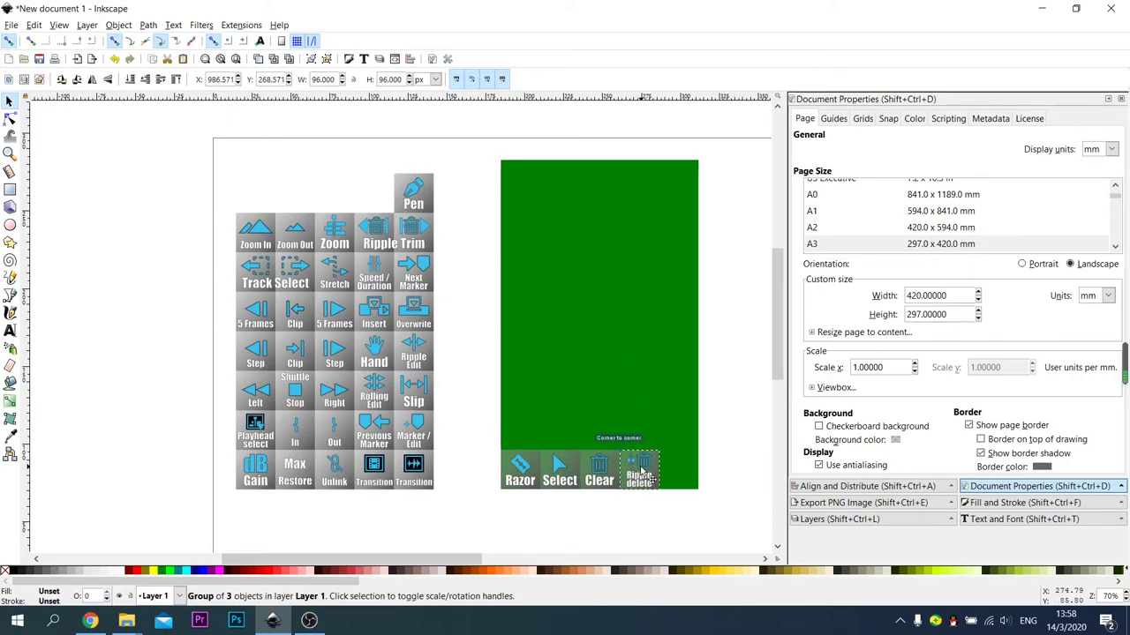
click(454, 370)
drag(259, 437, 685, 479)
click(636, 401)
click(462, 421)
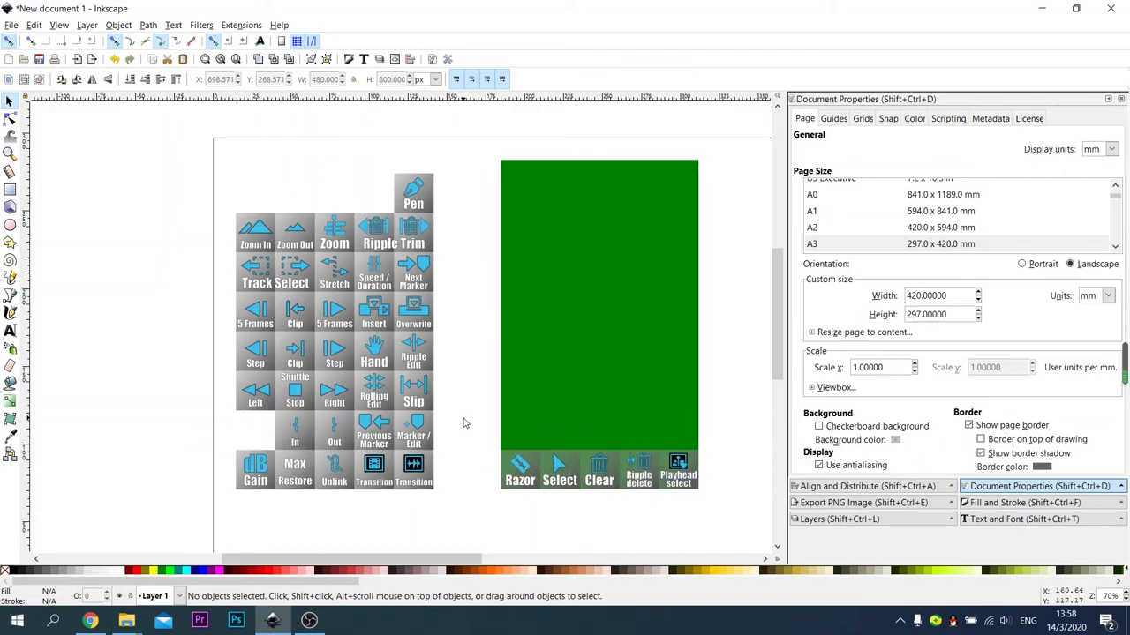
Move the Shuttle Left/Stop/Right, Ripple Trim and Pen keycaps onto the green rectangle
drag(319, 399, 645, 438)
click(470, 418)
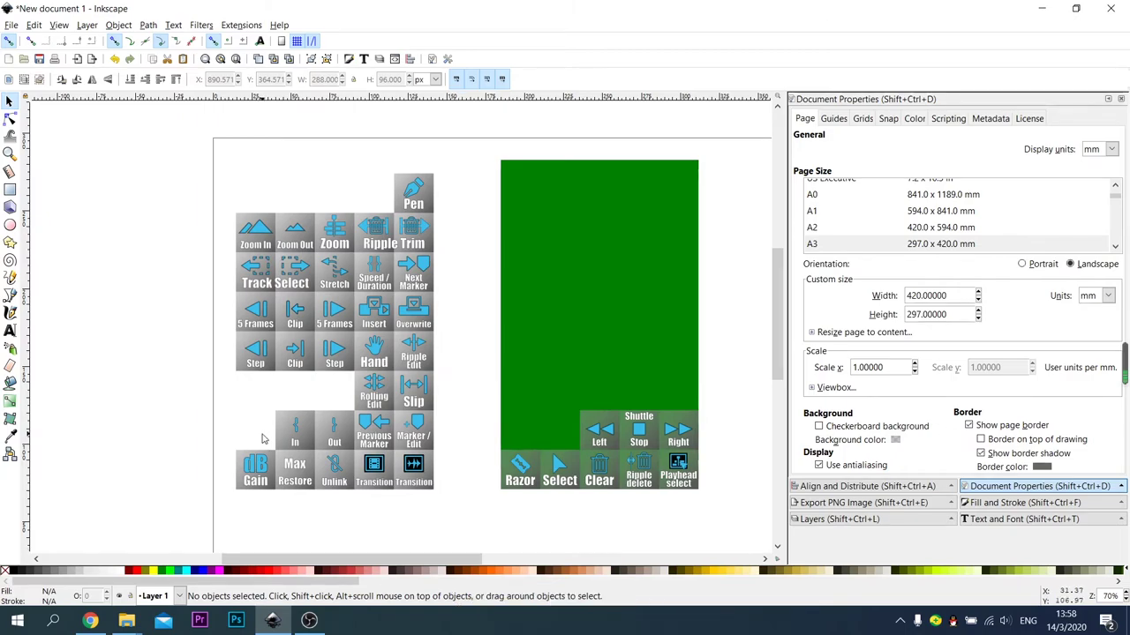
drag(409, 233, 550, 426)
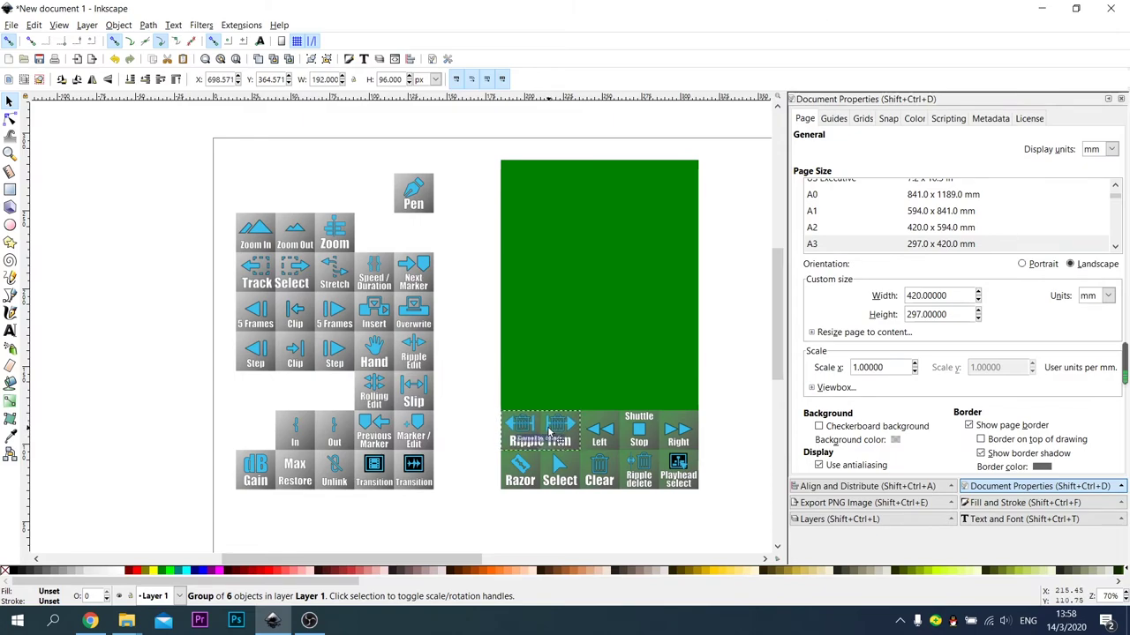
click(467, 429)
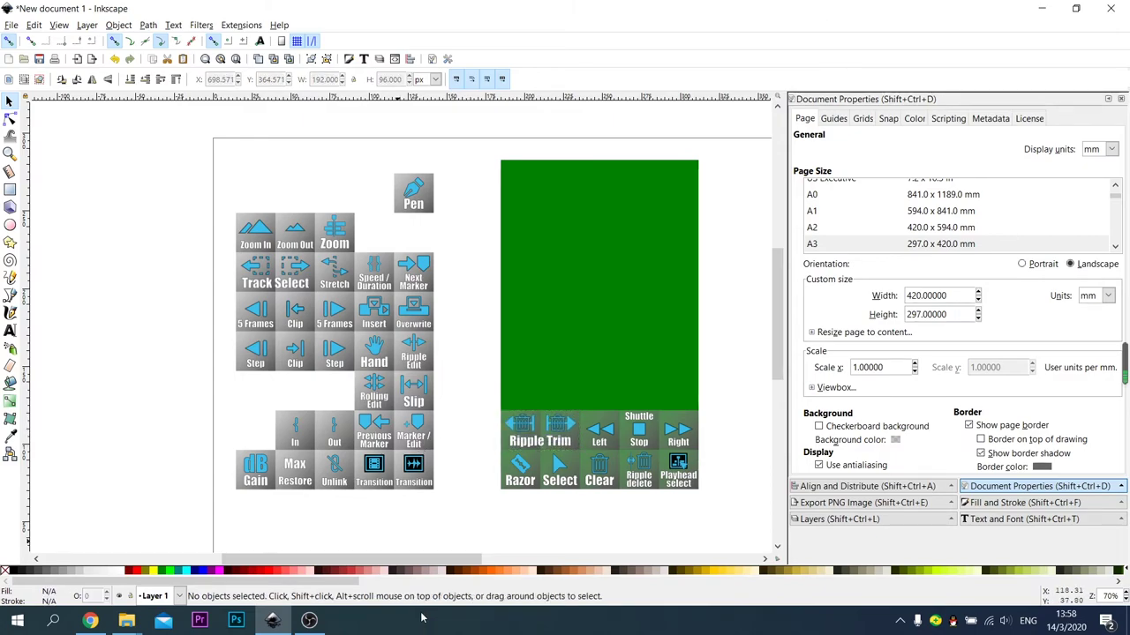
drag(413, 196, 559, 389)
Place the Hand, Clip, Step and both 5 Frames keycaps onto the green rectangle
click(447, 383)
drag(374, 351, 522, 391)
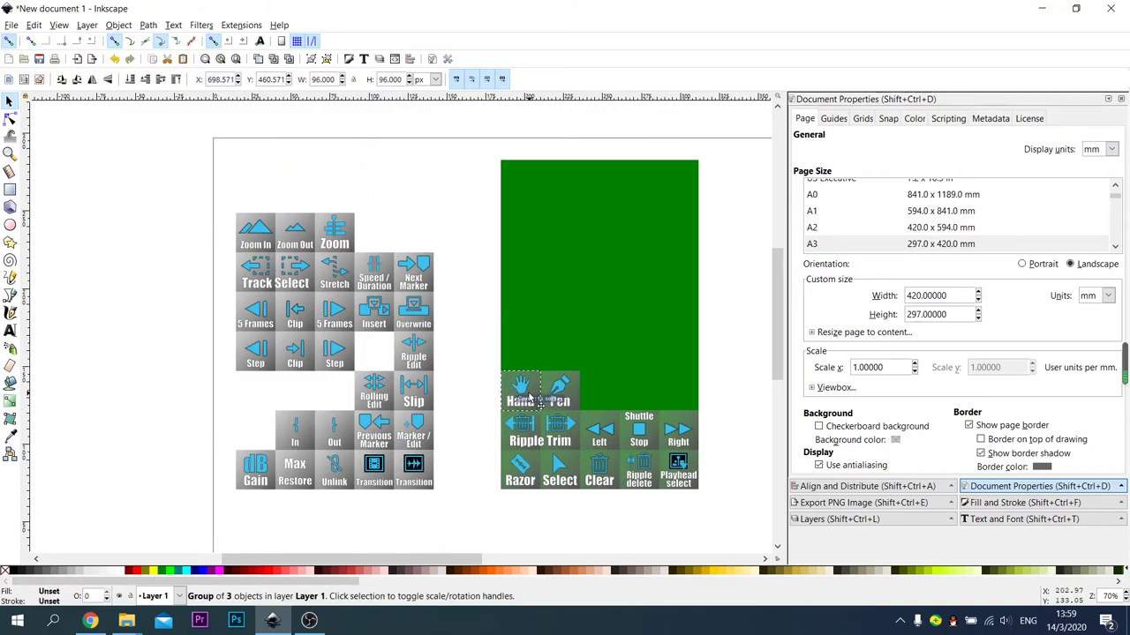
click(458, 394)
drag(294, 360, 639, 399)
click(467, 393)
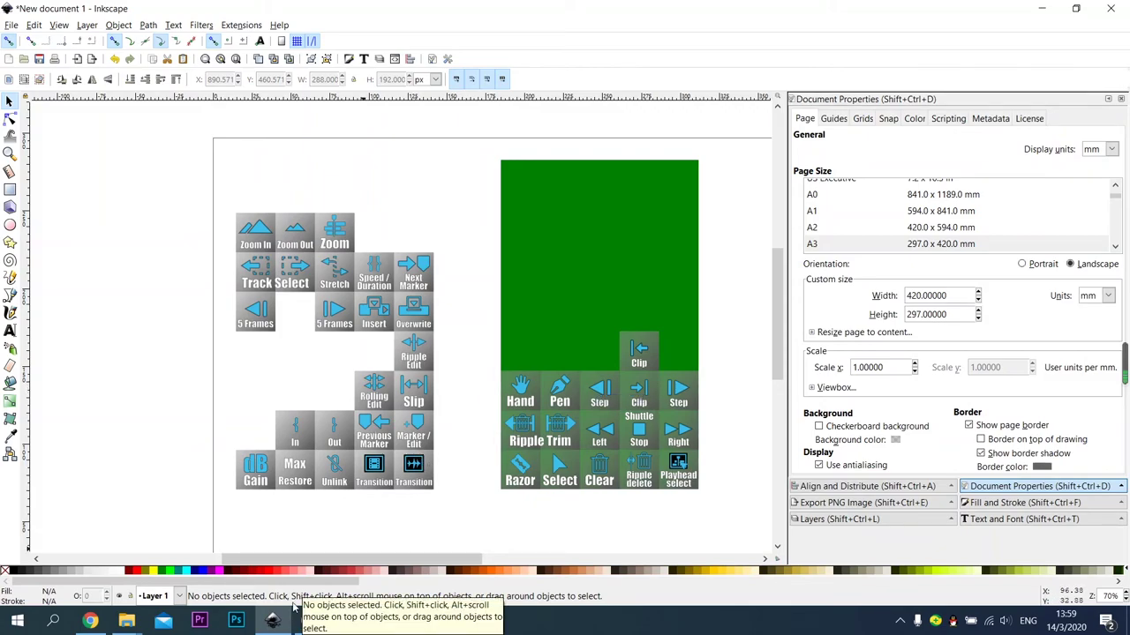
drag(265, 326, 606, 356)
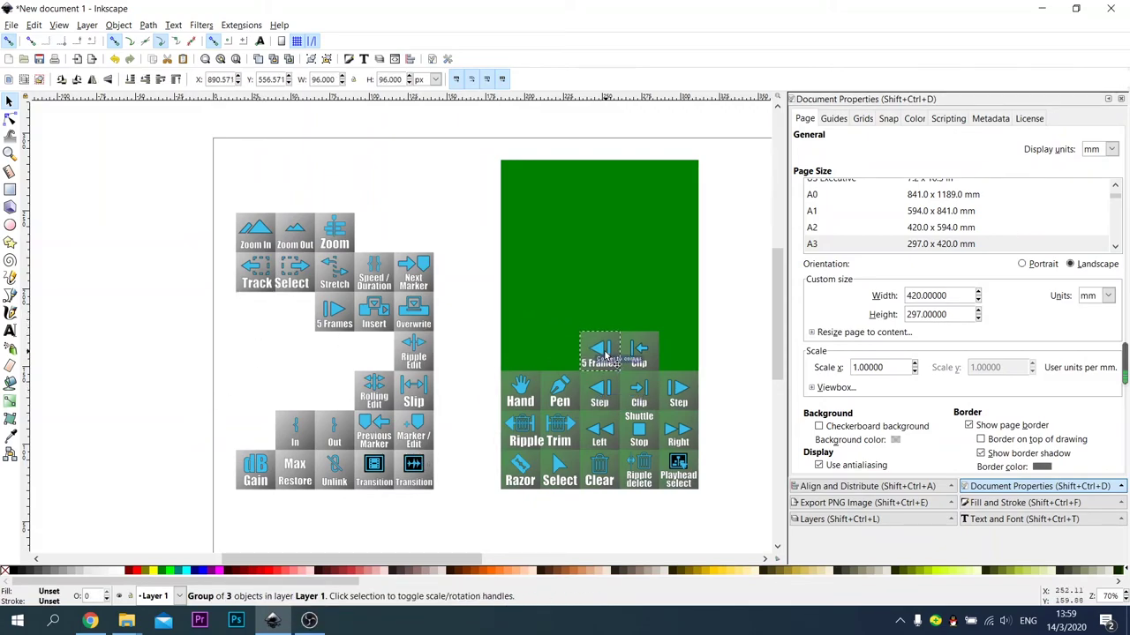
click(320, 346)
drag(337, 326, 683, 362)
click(736, 356)
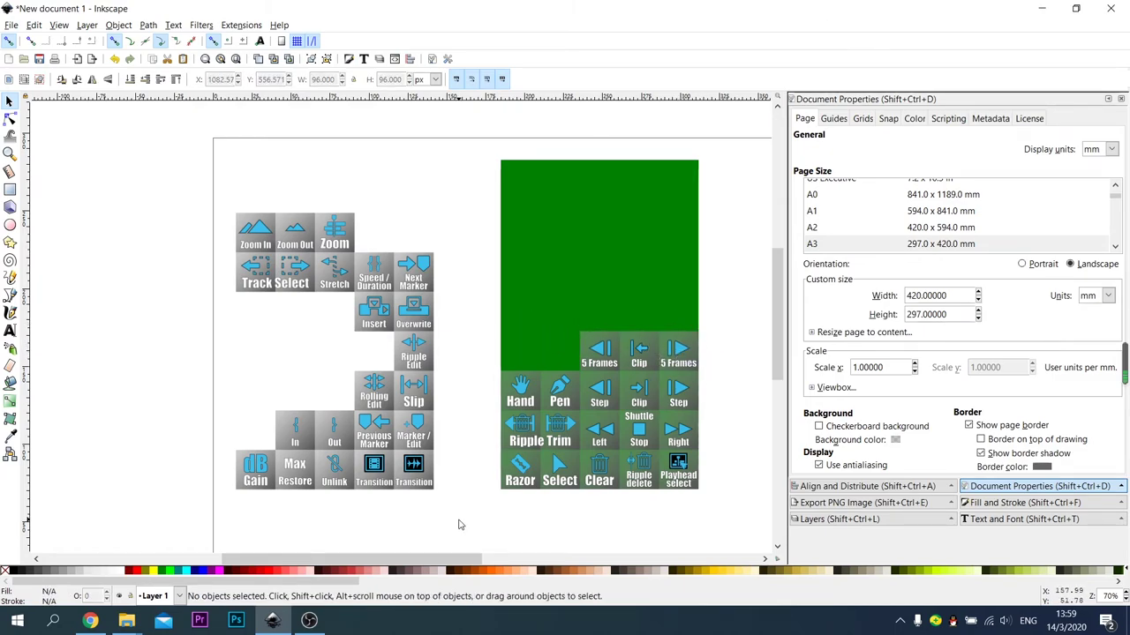
Add the In/Out, Insert/Overwrite, three Zoom, Previous Marker and Marker/Edit keycaps in higher rows
drag(260, 402, 374, 466)
drag(332, 438, 557, 361)
click(338, 385)
drag(344, 336, 561, 308)
click(462, 345)
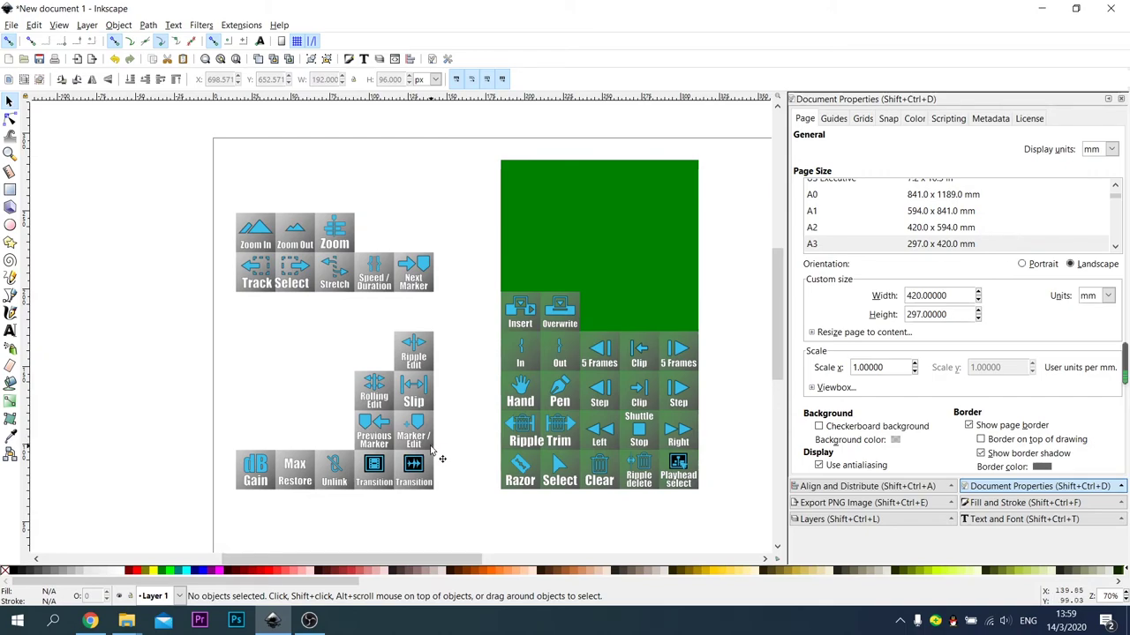
drag(233, 210, 685, 318)
click(731, 260)
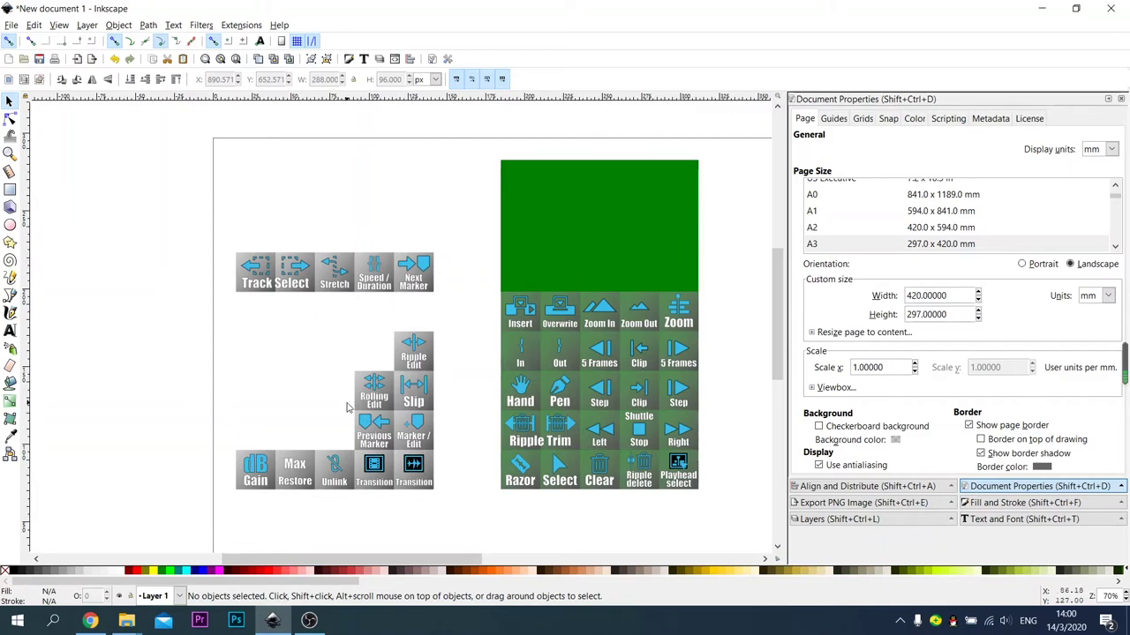
mouse_move(347, 404)
mouse_down()
mouse_move(434, 447)
mouse_move(449, 469)
mouse_move(551, 325)
mouse_move(652, 286)
mouse_up()
Place Next Marker beside Marker/Edit, then the Track Select and Unlink keycaps
click(448, 279)
drag(461, 325, 388, 240)
mouse_move(415, 275)
mouse_down()
mouse_move(597, 264)
mouse_move(679, 281)
mouse_up()
click(746, 286)
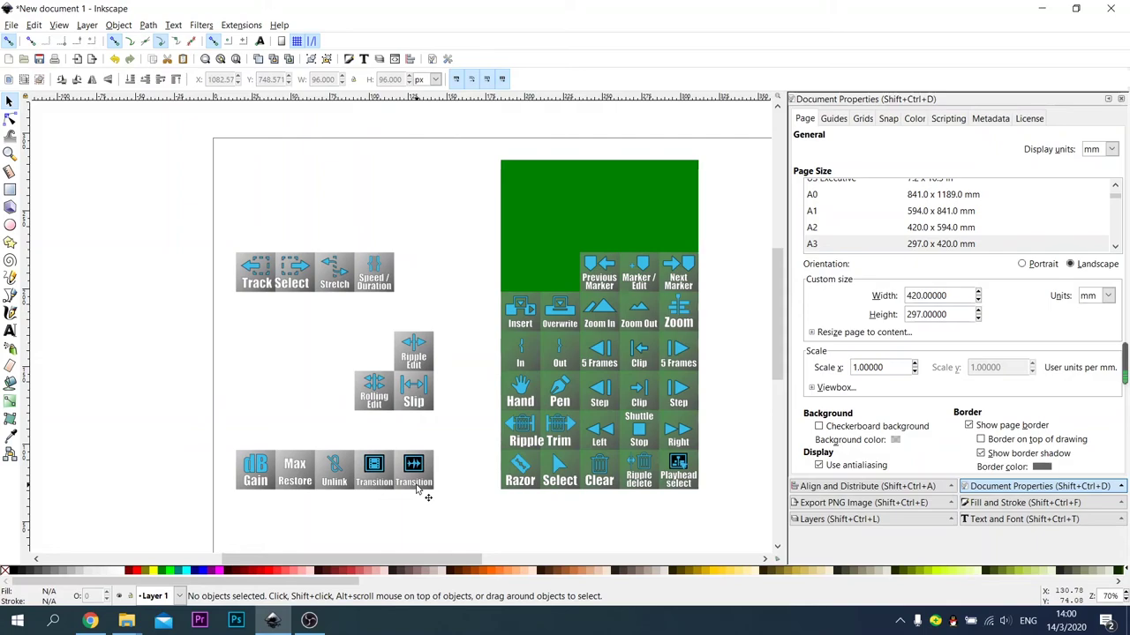
drag(261, 269, 550, 270)
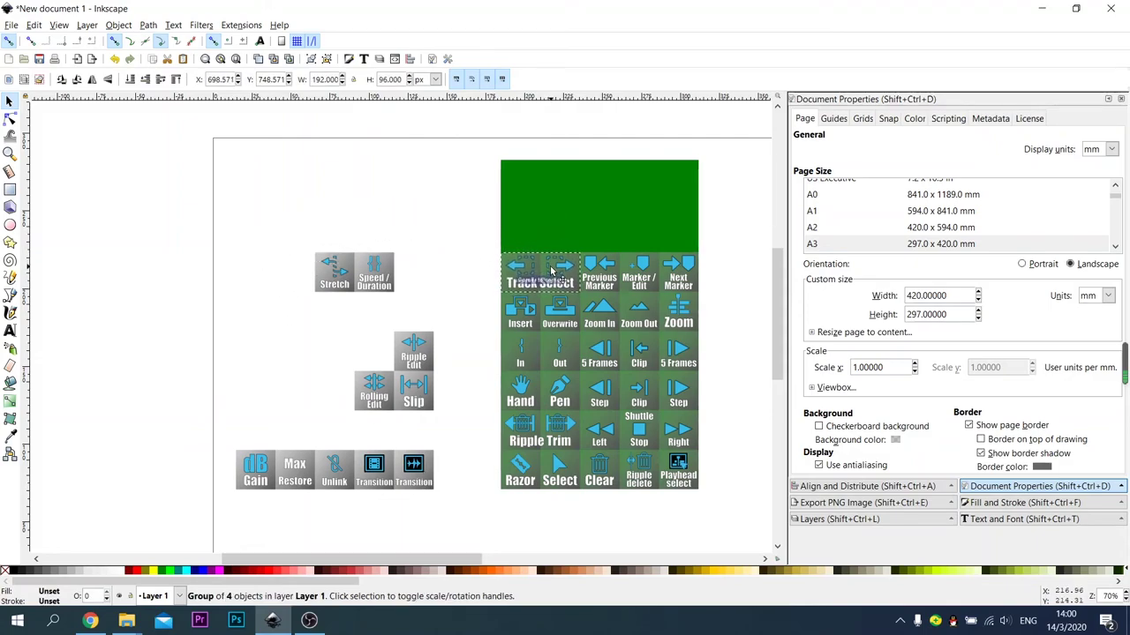
click(467, 262)
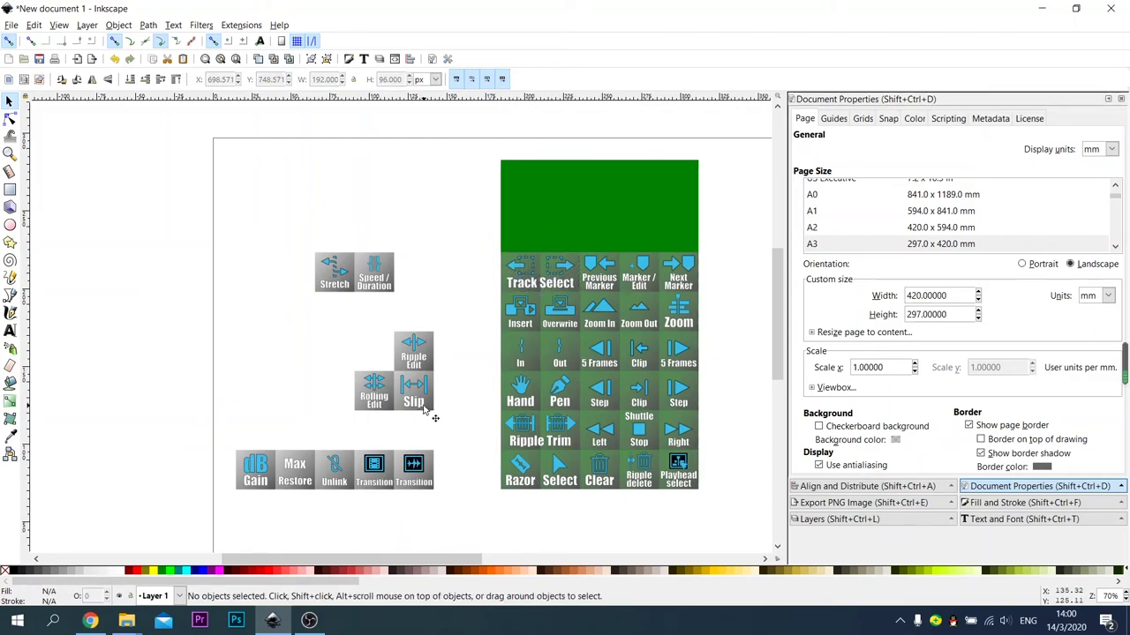
drag(326, 476, 512, 238)
click(441, 280)
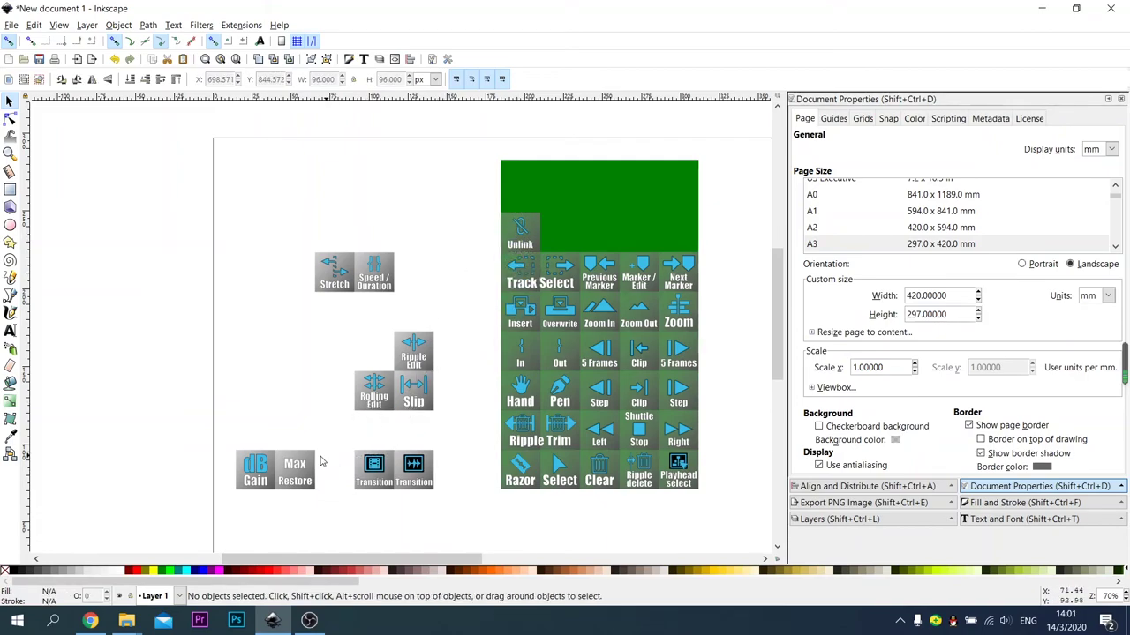
Place Speed/Duration, dB Gain, both Transition keycaps and Max/Restore in the upper rows
drag(380, 282, 564, 242)
drag(255, 469, 600, 233)
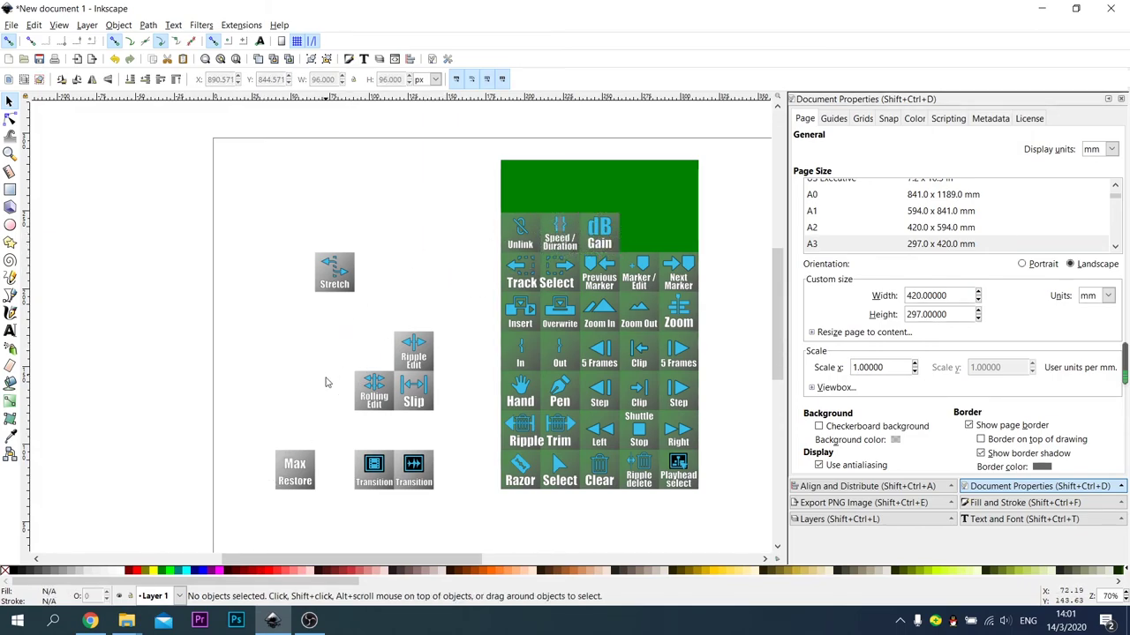
drag(374, 470, 561, 193)
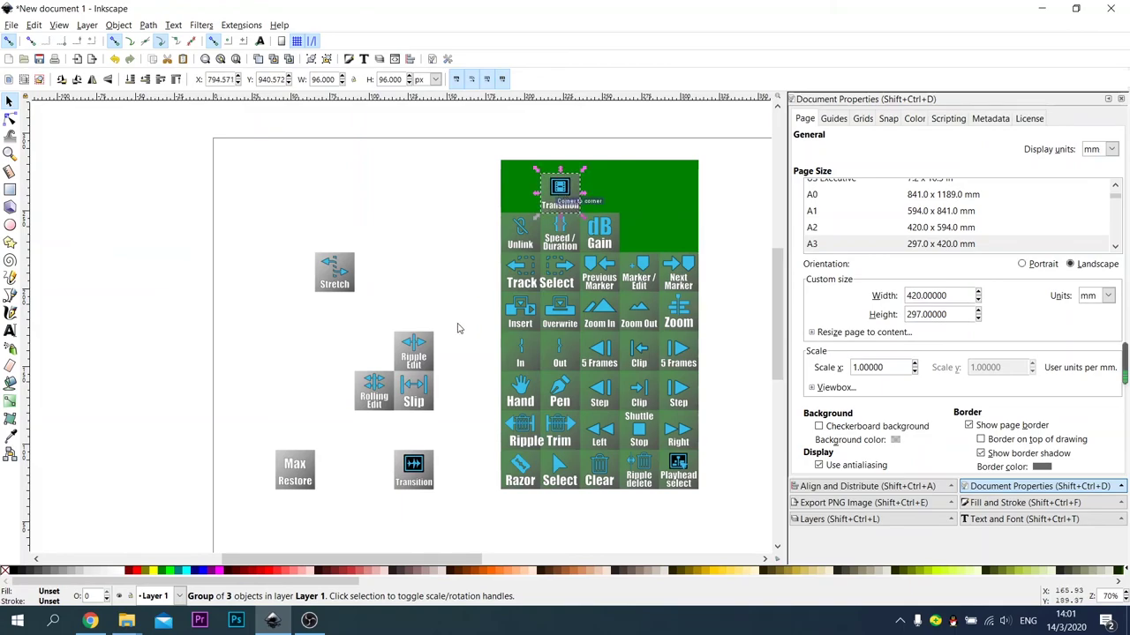
drag(432, 472, 617, 196)
click(428, 227)
drag(304, 469, 528, 191)
click(430, 229)
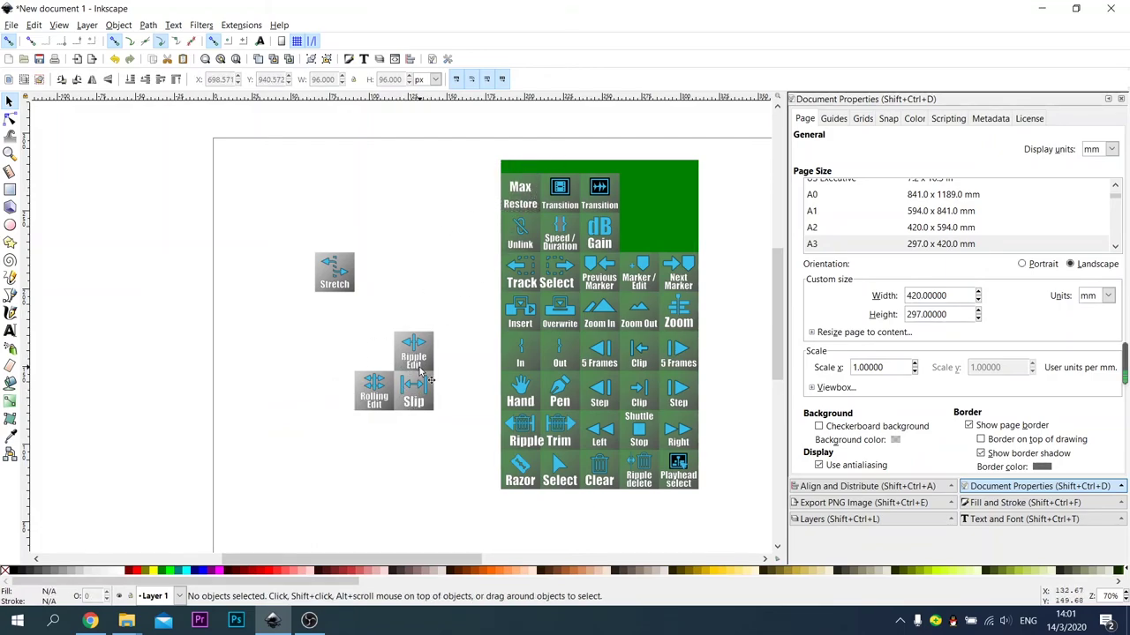
Fill the right edge with Ripple Edit, Rolling Edit, Slip and Stretch, completing the grid
drag(422, 372, 687, 254)
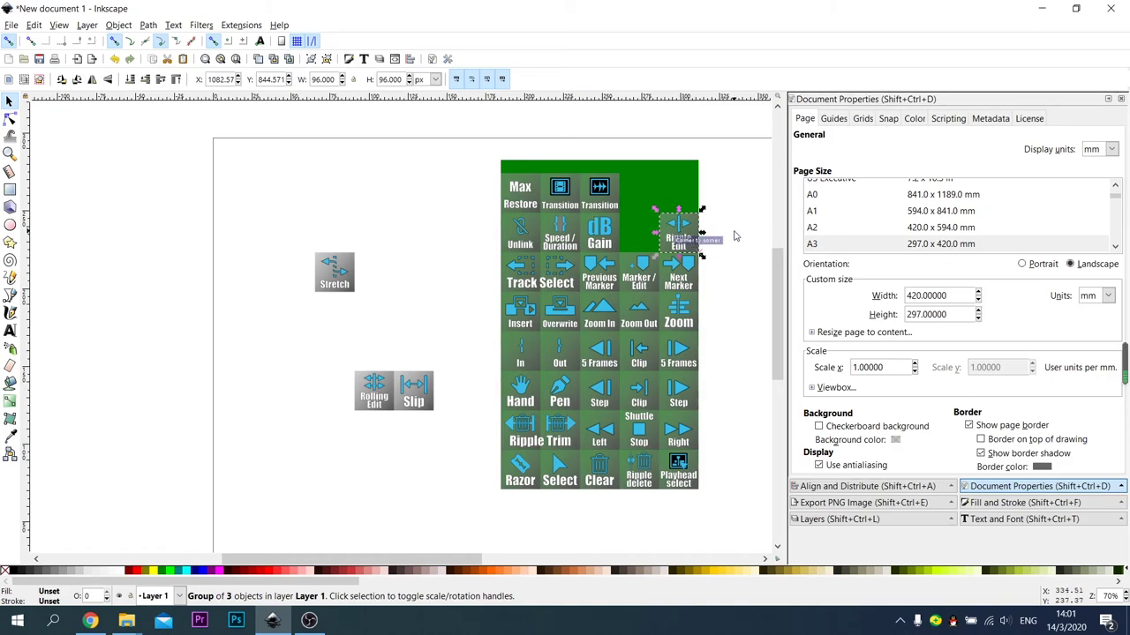
drag(382, 394, 647, 239)
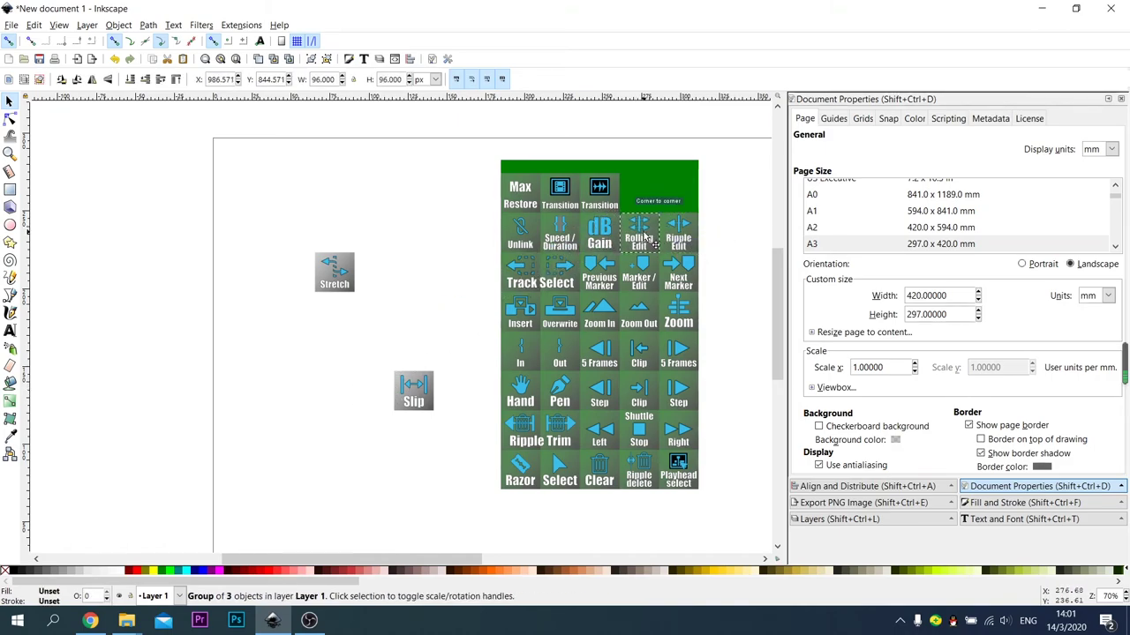
click(738, 226)
drag(419, 399, 683, 203)
drag(347, 283, 637, 202)
key(Escape)
click(574, 171)
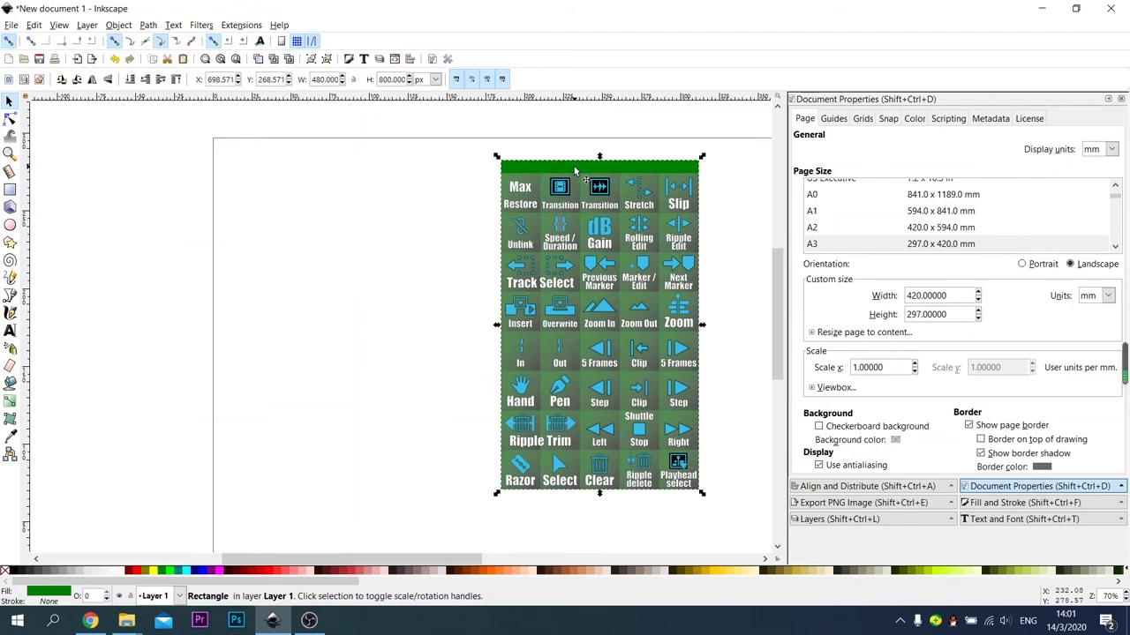
Fill the backing rectangle white and rubber-band select the entire keycap grid
click(124, 574)
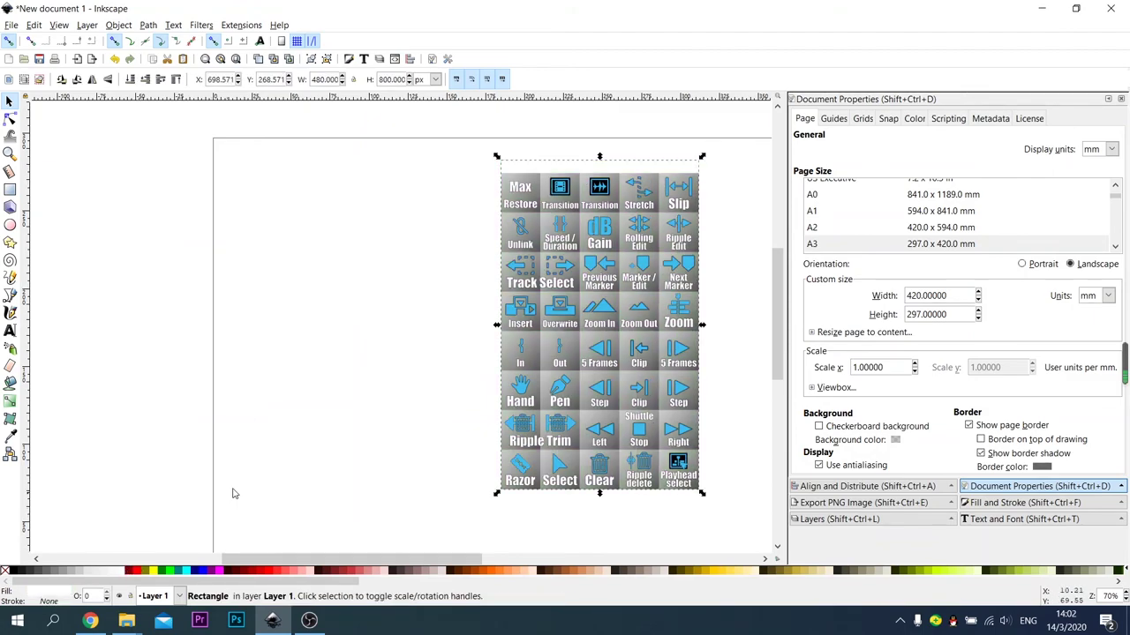
click(366, 388)
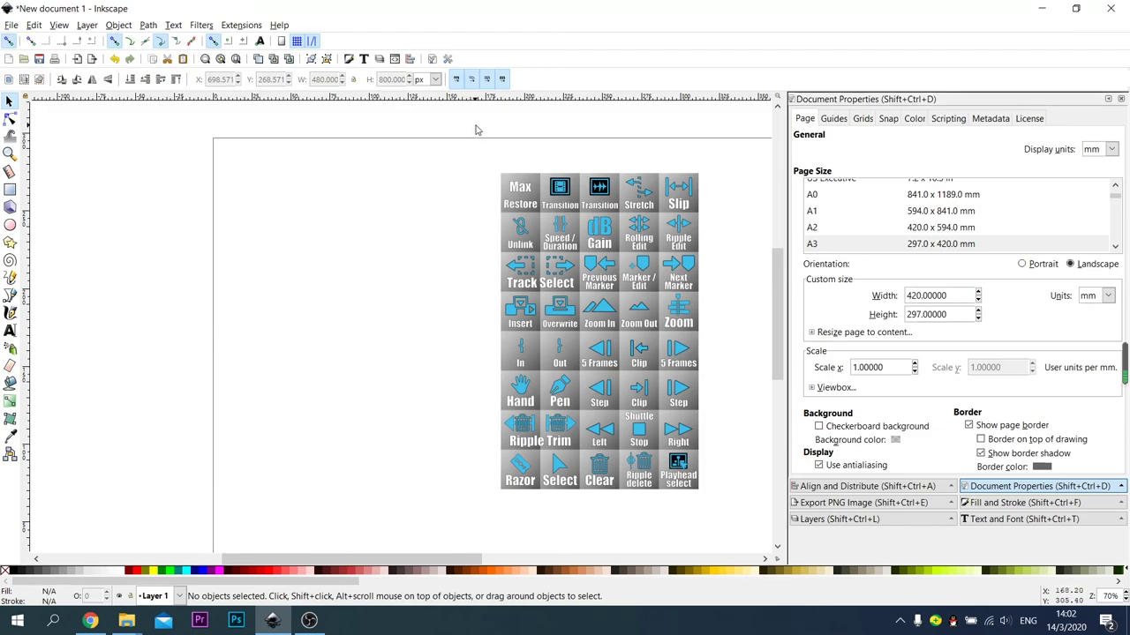
drag(475, 122, 737, 522)
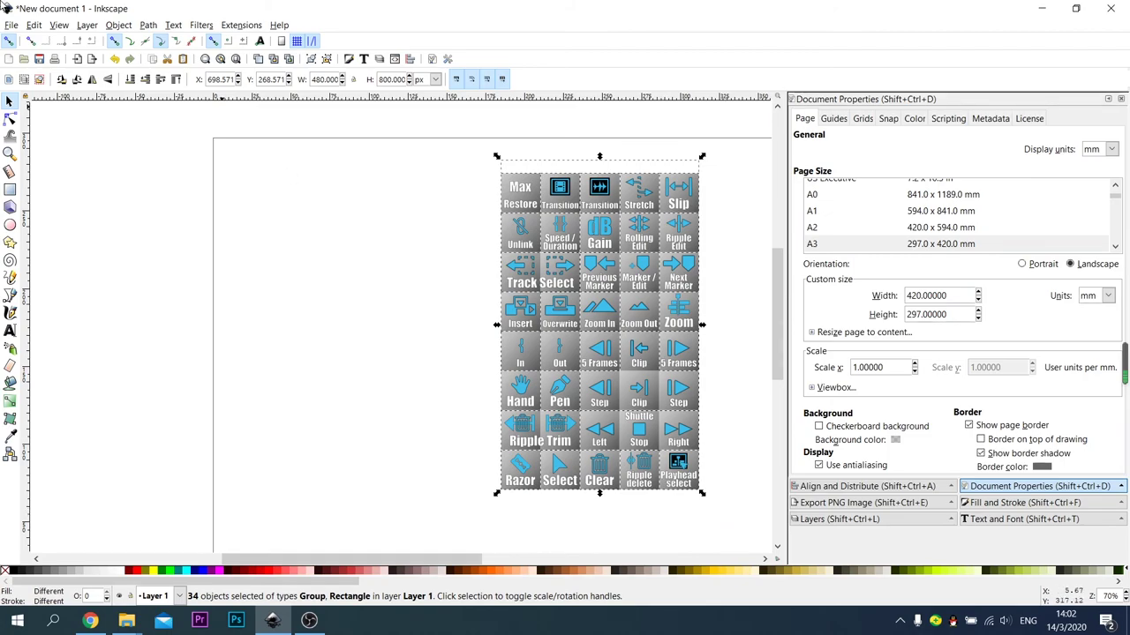
click(11, 26)
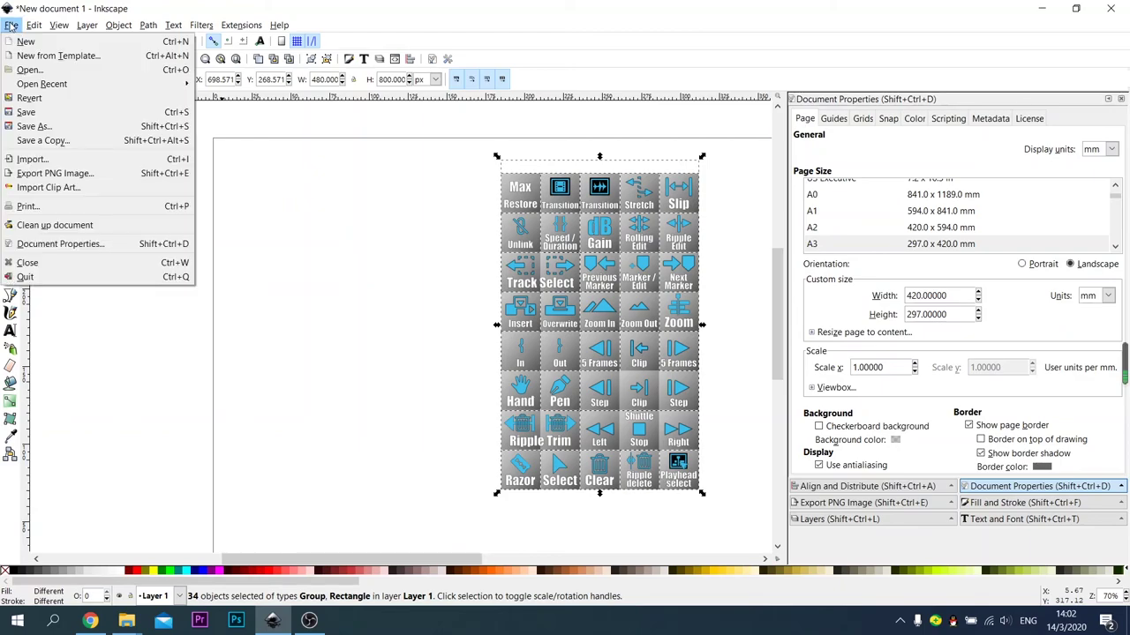
Set the selection's PNG export to bg_page0.png in Desktop\20200309_KeyPad_02_HMI\Icon\my_Keycap
click(73, 174)
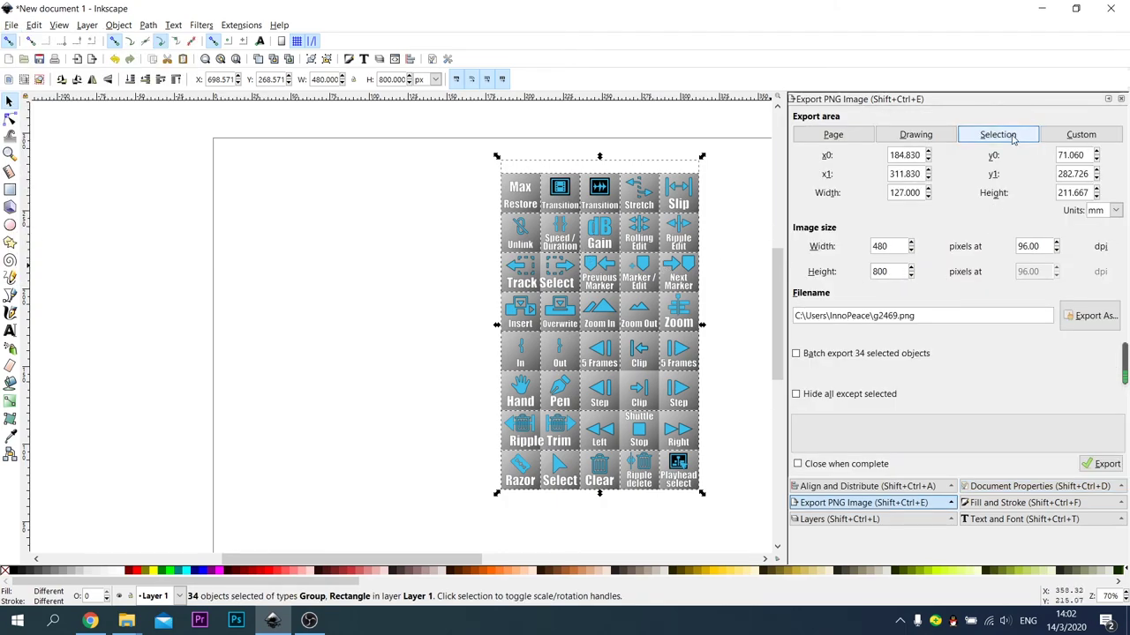
click(1091, 321)
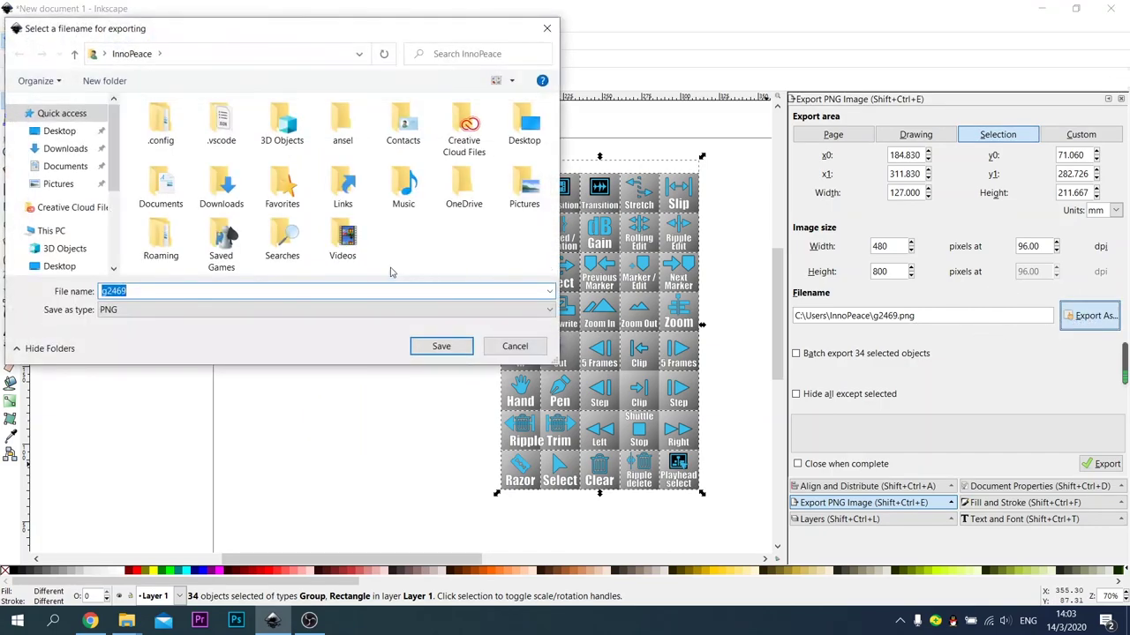
click(80, 132)
double_click(174, 237)
click(261, 165)
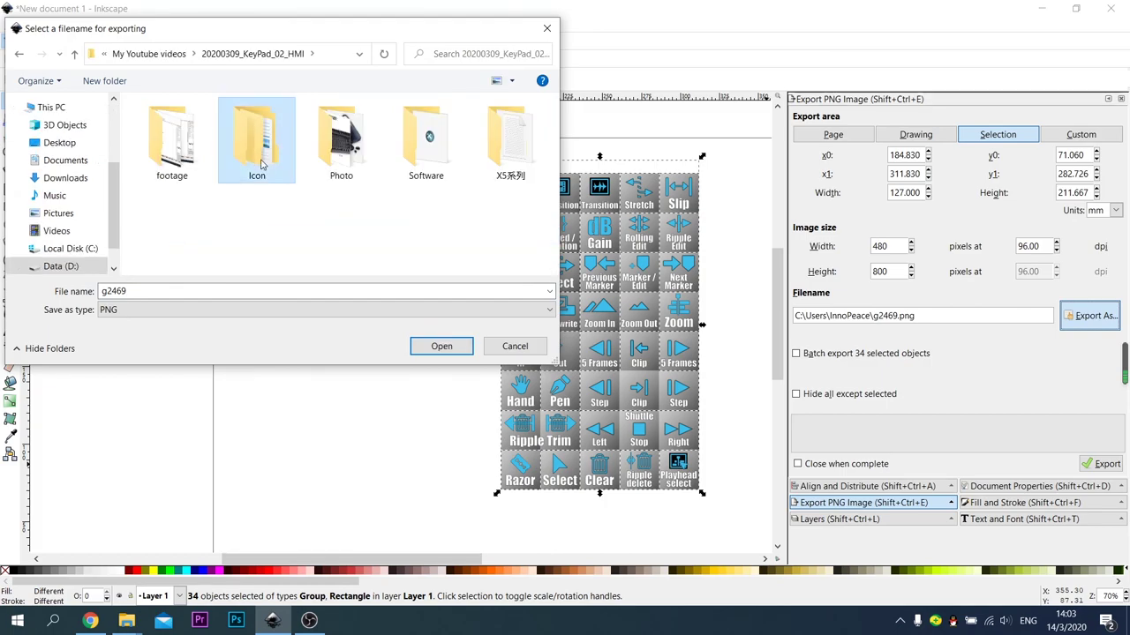
double_click(261, 164)
double_click(219, 144)
text(bg_page0)
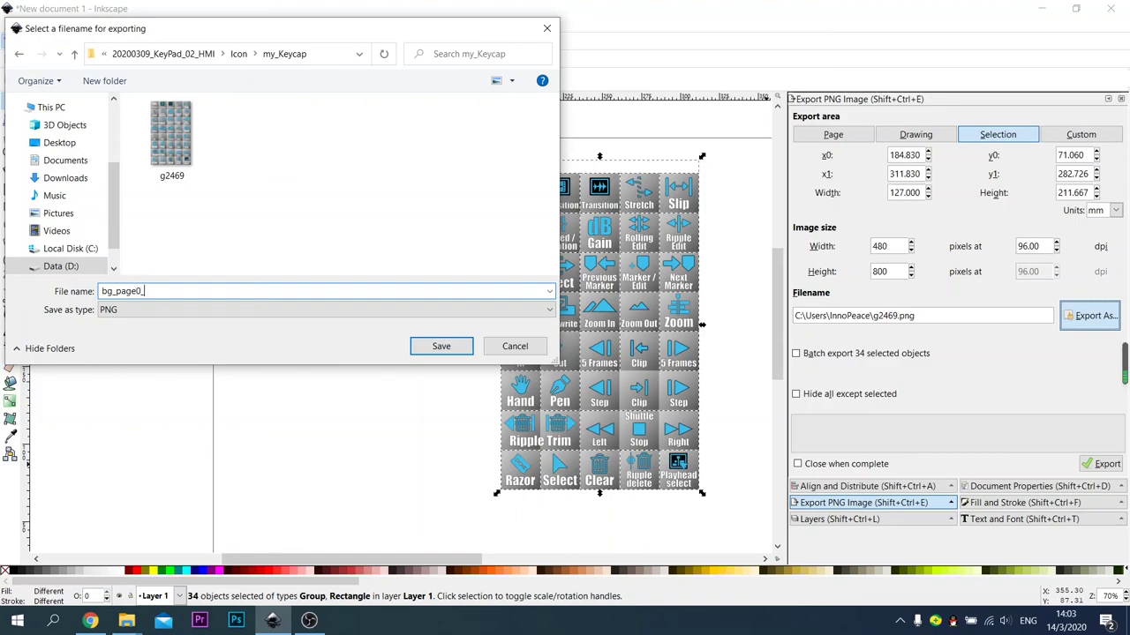
click(466, 345)
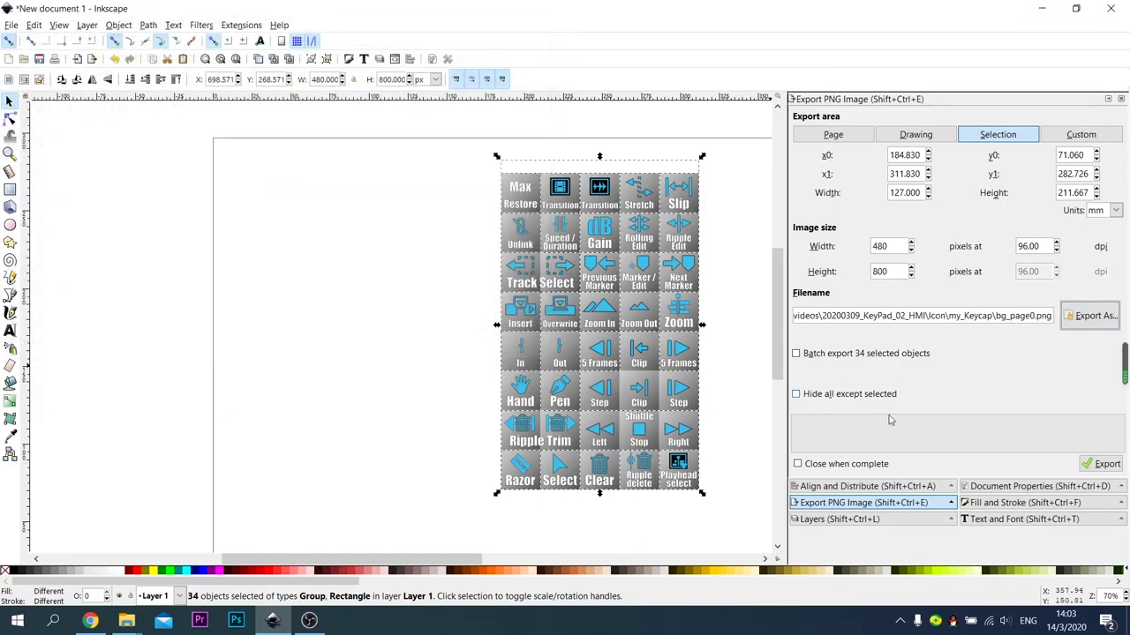
Export the selected 480 × 800 px keypad grid to bg_page0.png
click(1105, 465)
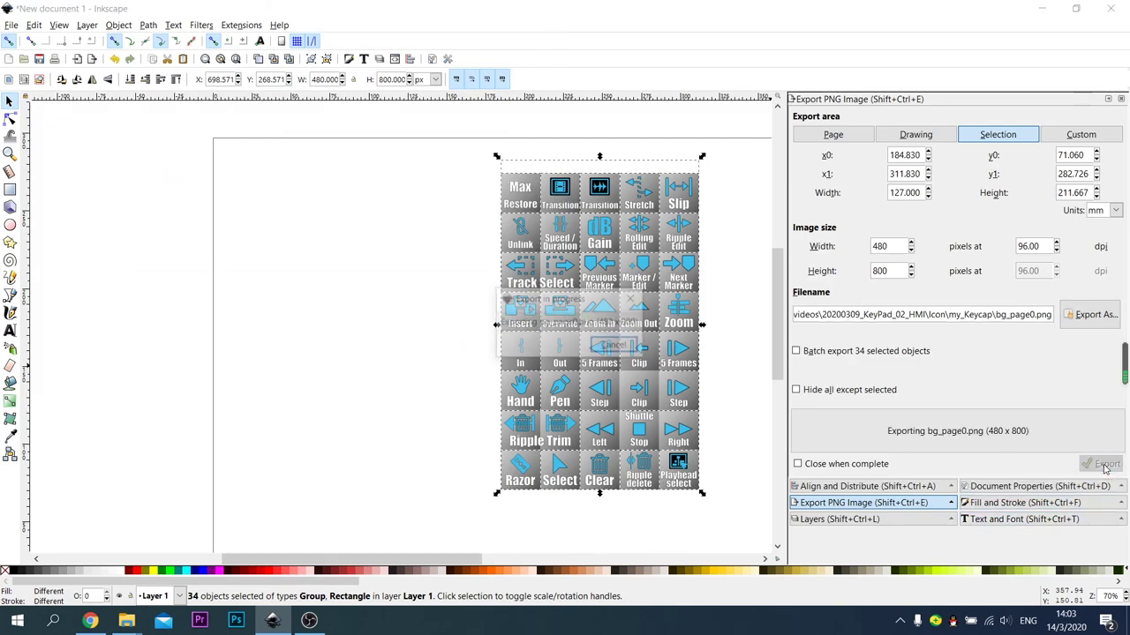